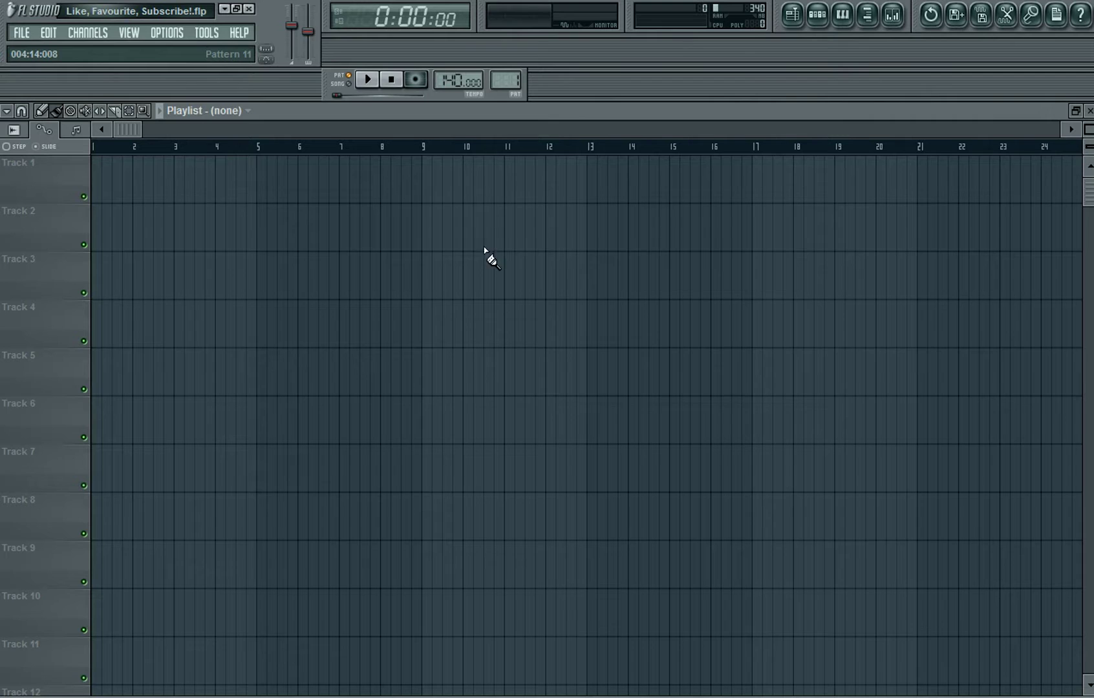
Preview the current pattern's sound and stop playback.
click(367, 80)
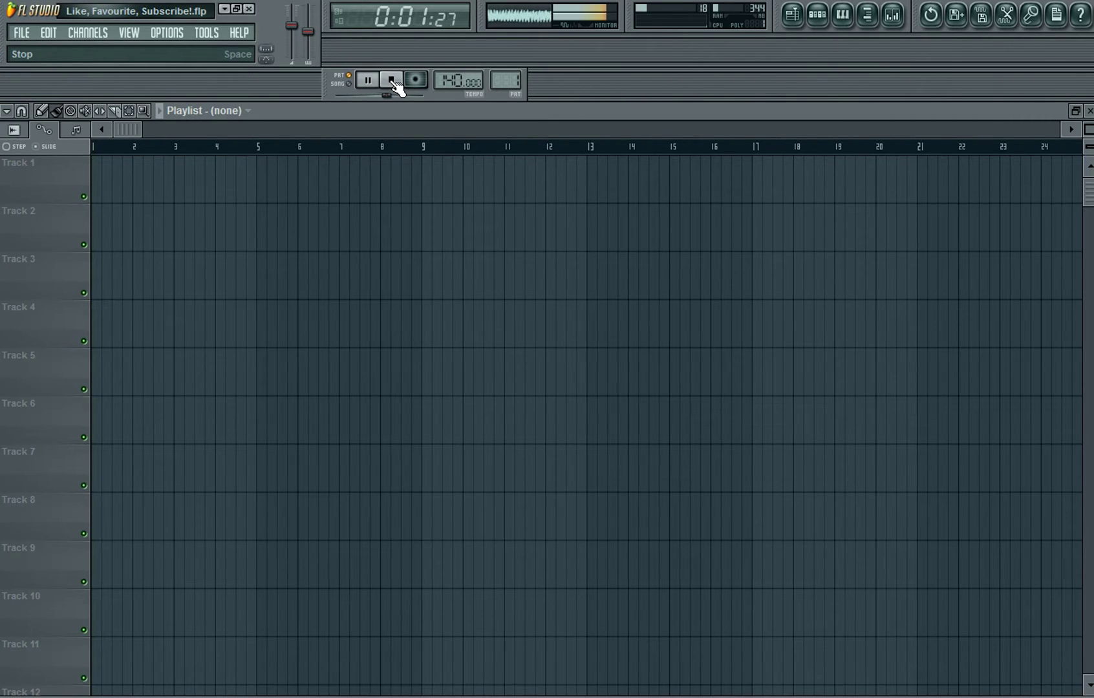
click(391, 79)
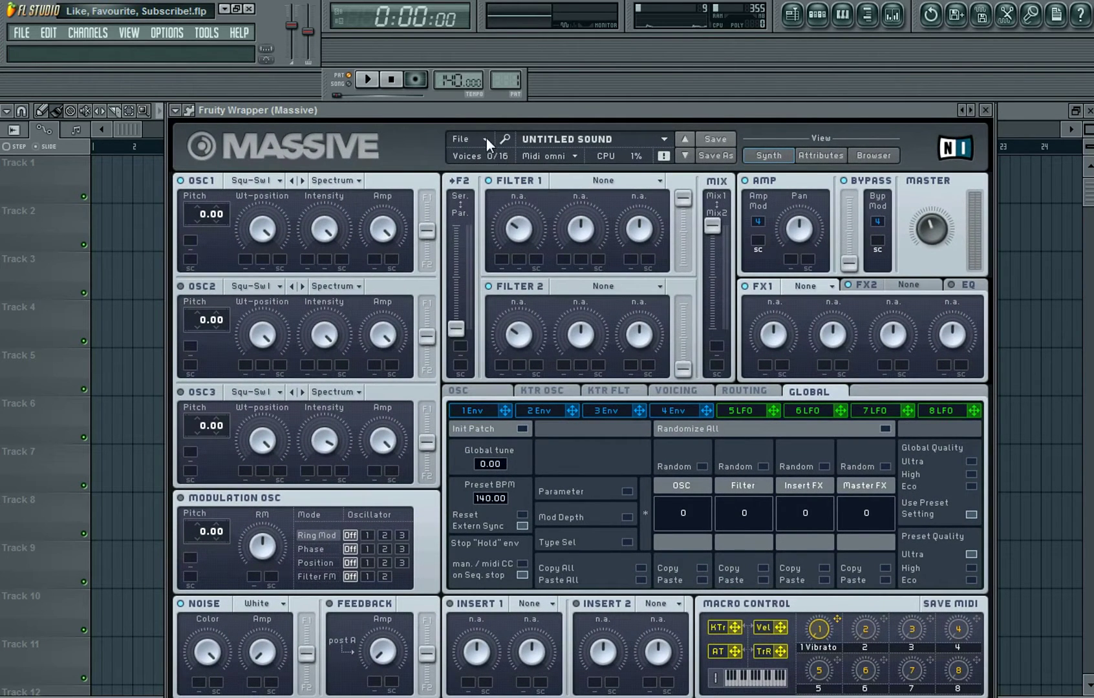
Start a new untitled sound in Massive and reposition the synth window so all its sections fit.
click(484, 138)
click(475, 154)
drag(490, 112, 502, 103)
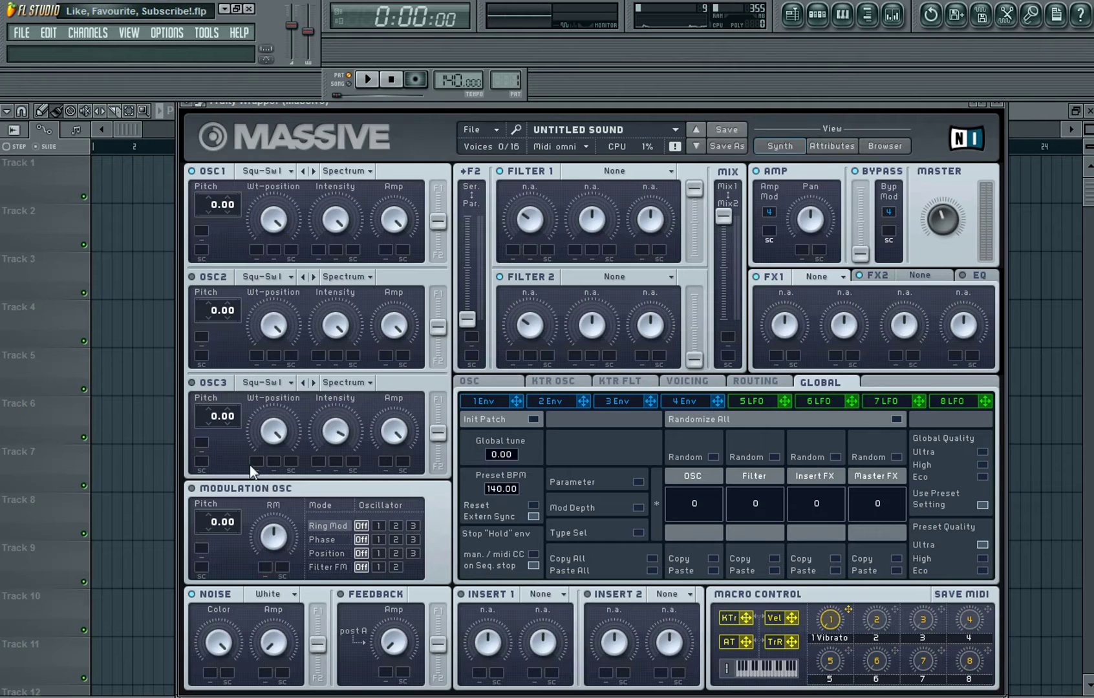
Enable OSC2 and OSC3 and set the pitch of both to 12.00.
click(193, 276)
drag(213, 311, 227, 292)
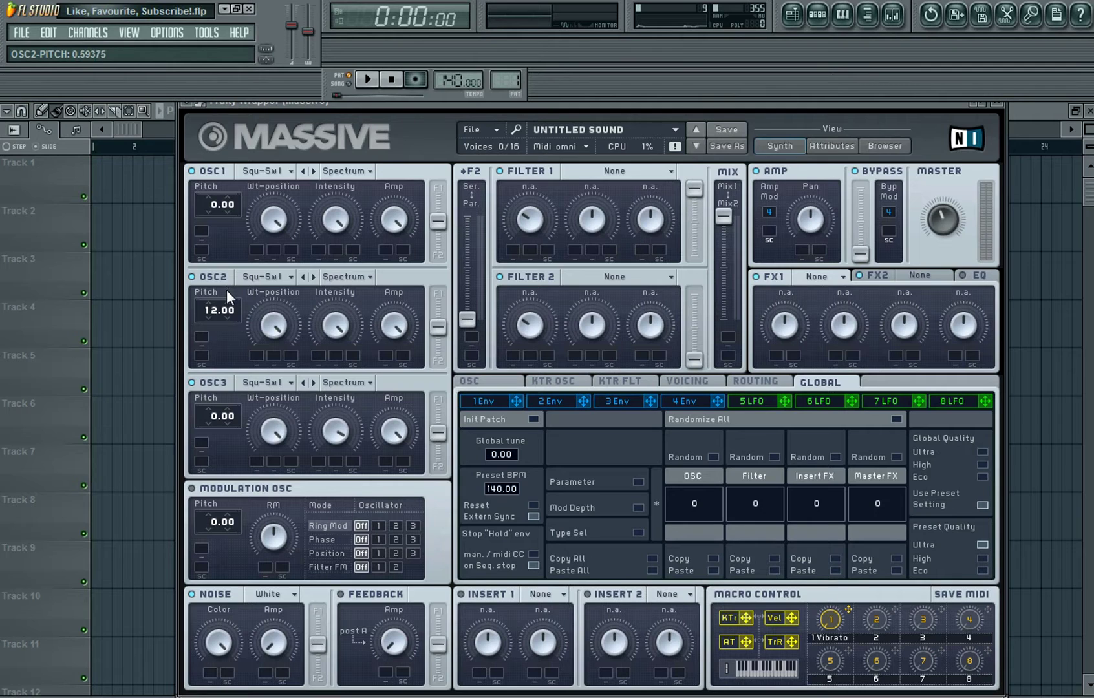
drag(208, 423, 221, 392)
Set the wavetables to Gentle Speech for OSC1, Dirty Throat for OSC2 and Modern Talking for OSC3.
click(290, 172)
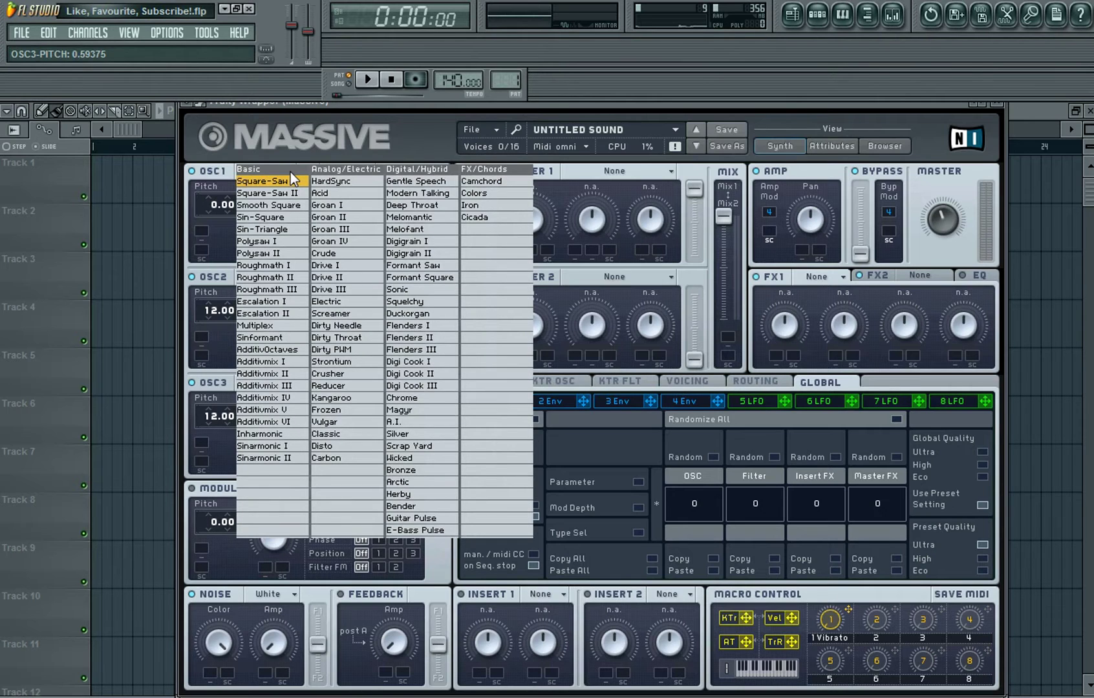
click(439, 183)
click(288, 276)
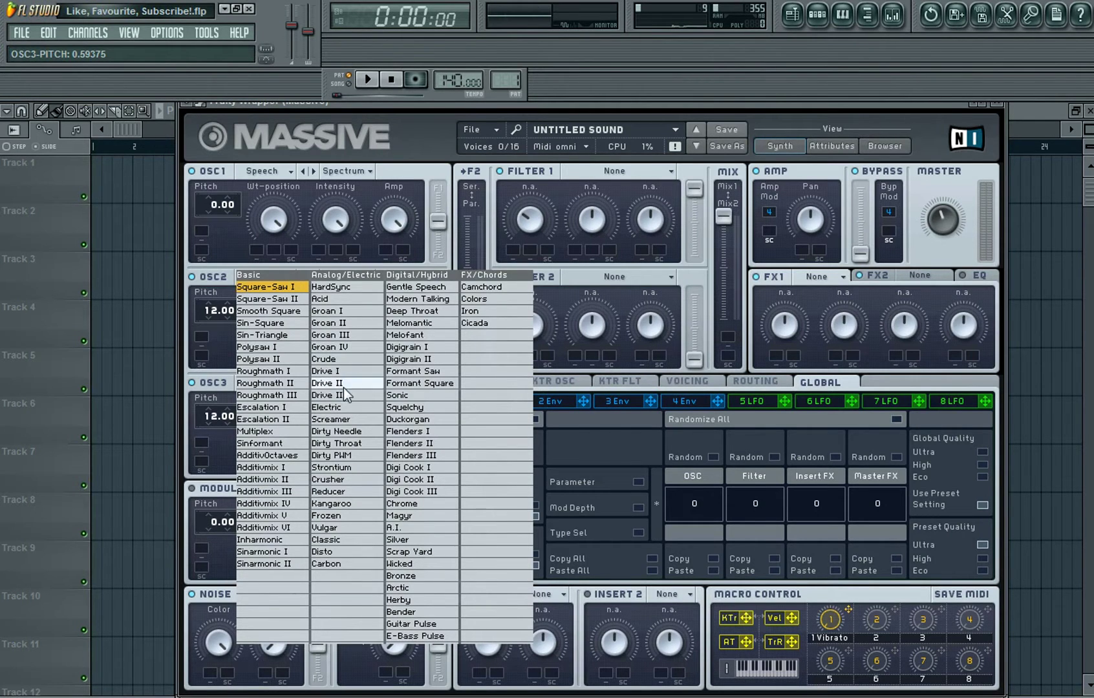
click(347, 443)
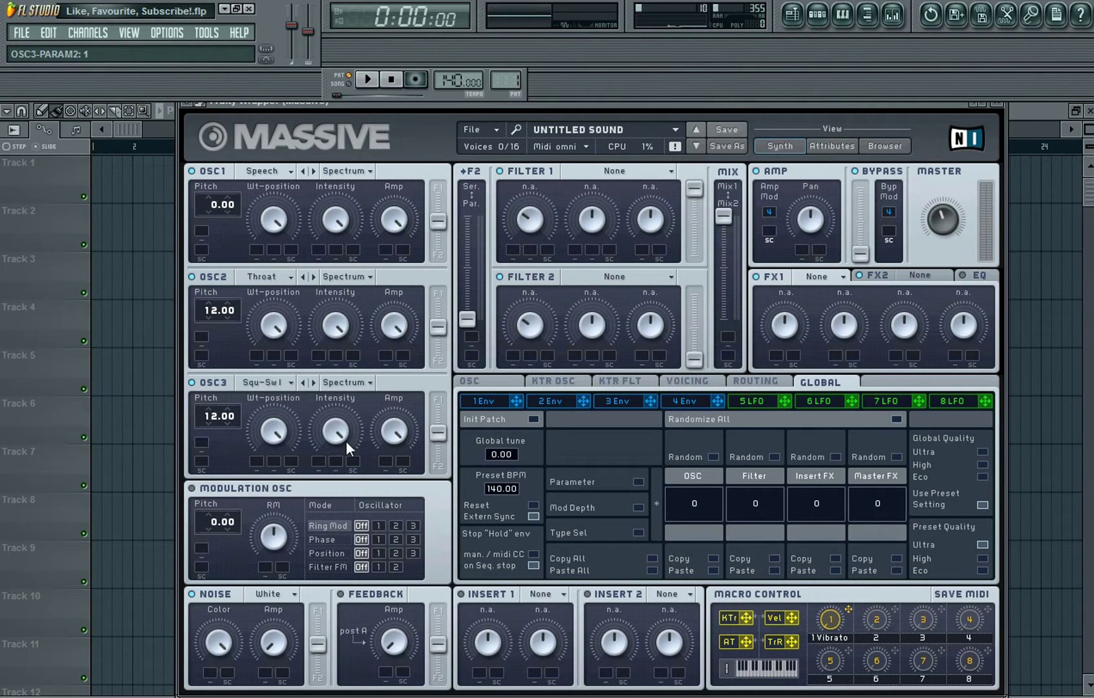
click(289, 383)
click(470, 359)
Route all three oscillators fully to Filter 1.
drag(436, 435, 441, 341)
drag(438, 221, 440, 176)
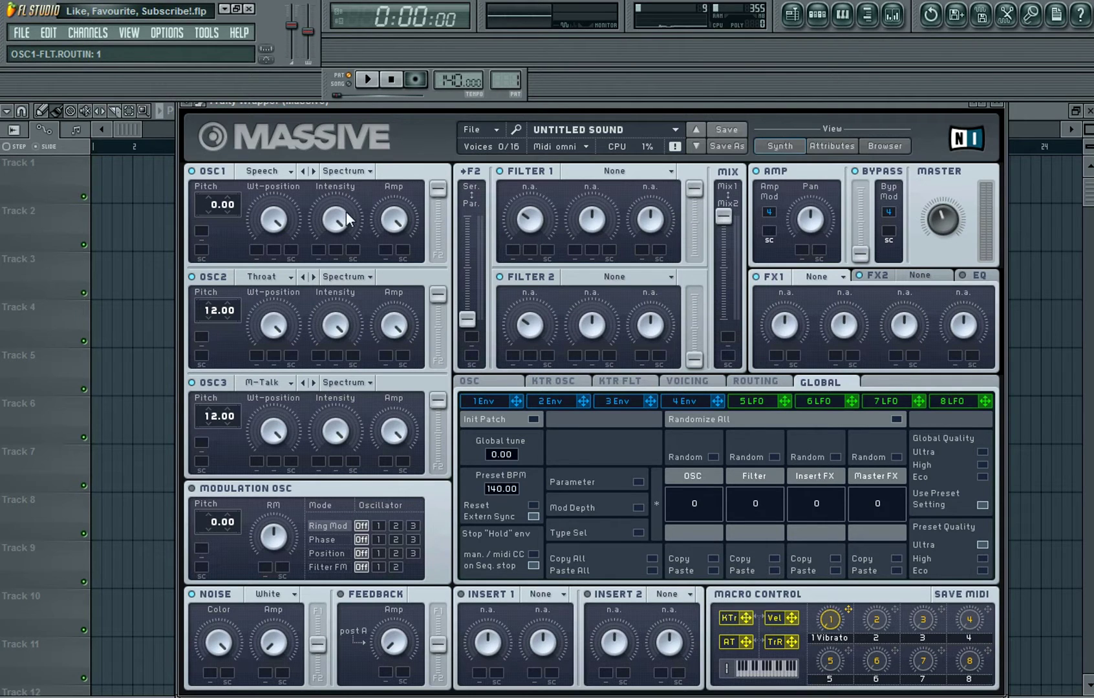
Lower OSC1 intensity to about 0.34, OSC2 intensity to just above the midpoint, and OSC2 wavetable position to about 0.38.
drag(337, 208, 353, 313)
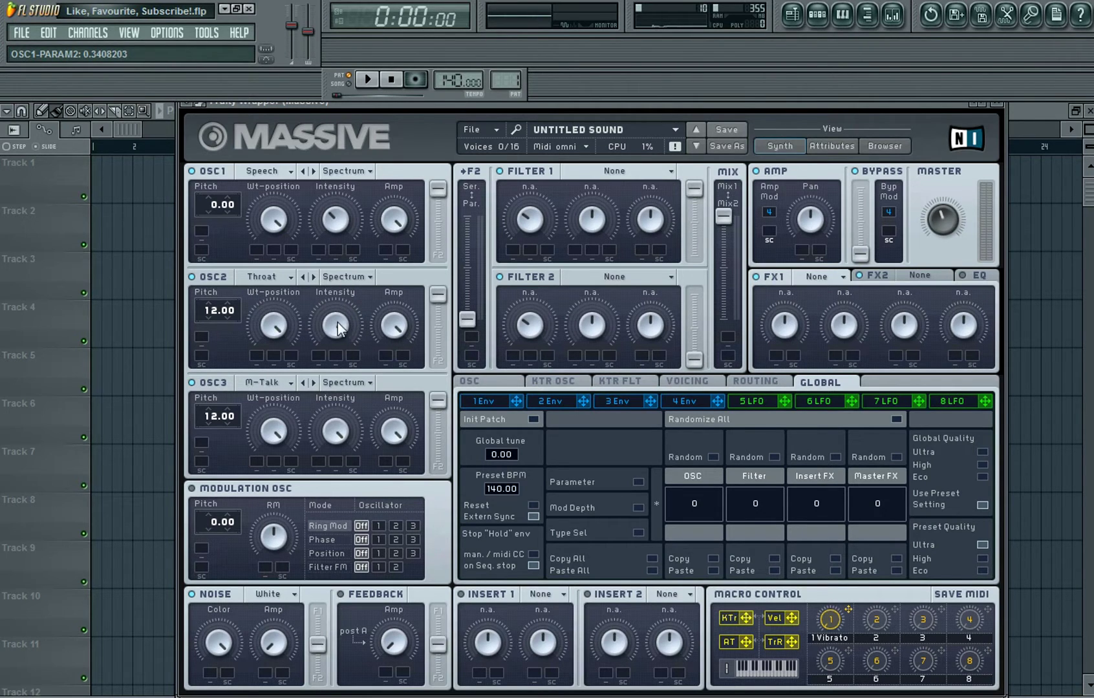
drag(339, 328, 343, 382)
drag(276, 325, 287, 417)
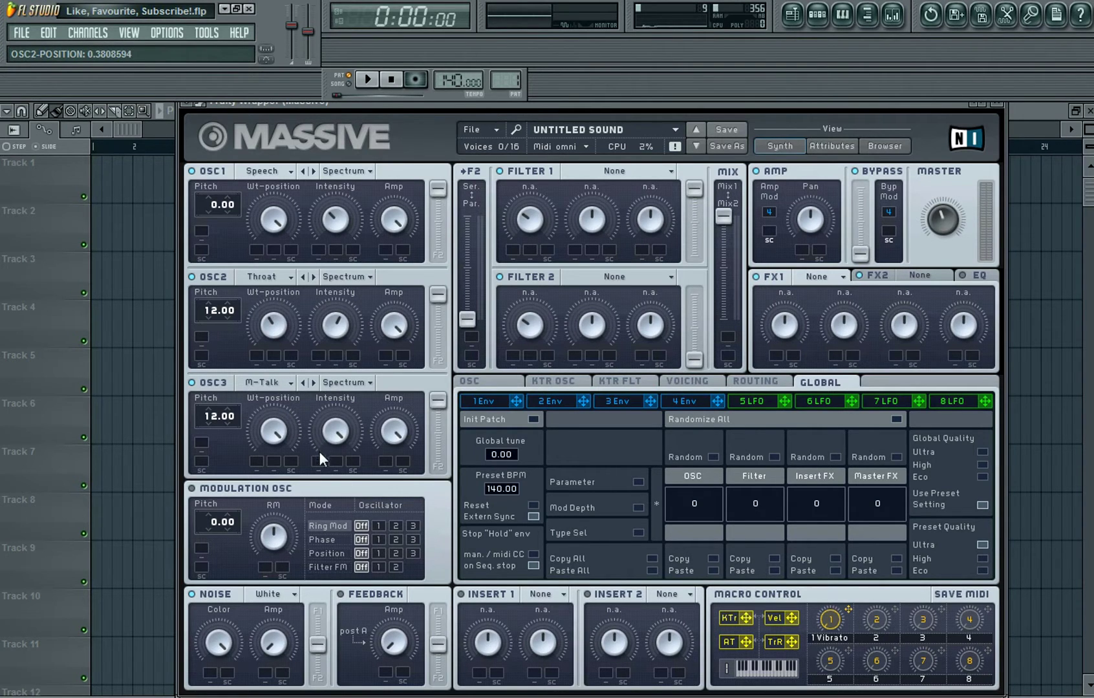
Lower the oscillator amps to about 0.64 for OSC3 and about 0.68 for OSC2.
drag(395, 429, 390, 453)
drag(391, 454, 391, 482)
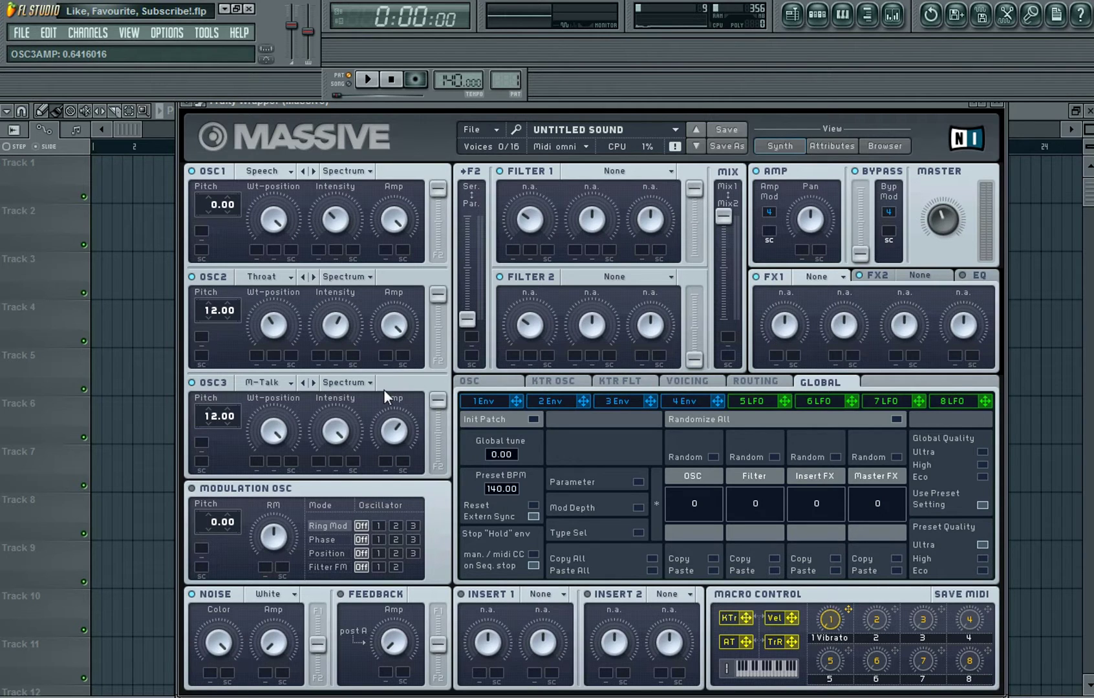
drag(399, 324, 395, 369)
Change the oscillator mode from Spectrum to Bend + on all three oscillators.
click(367, 170)
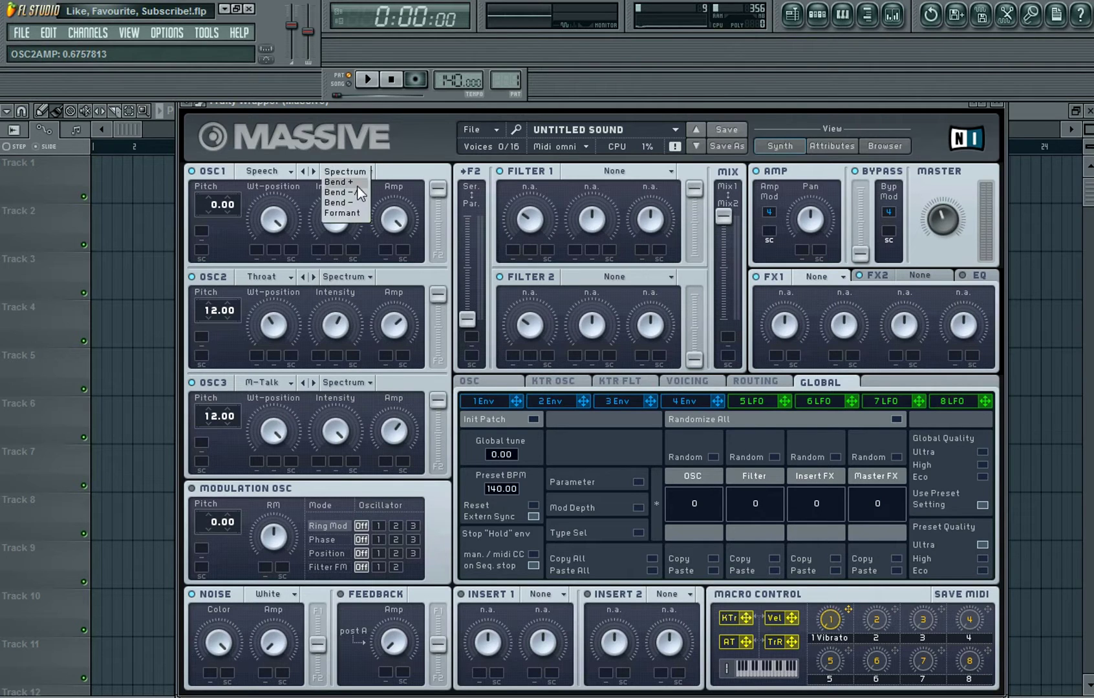
click(358, 187)
click(367, 275)
click(359, 291)
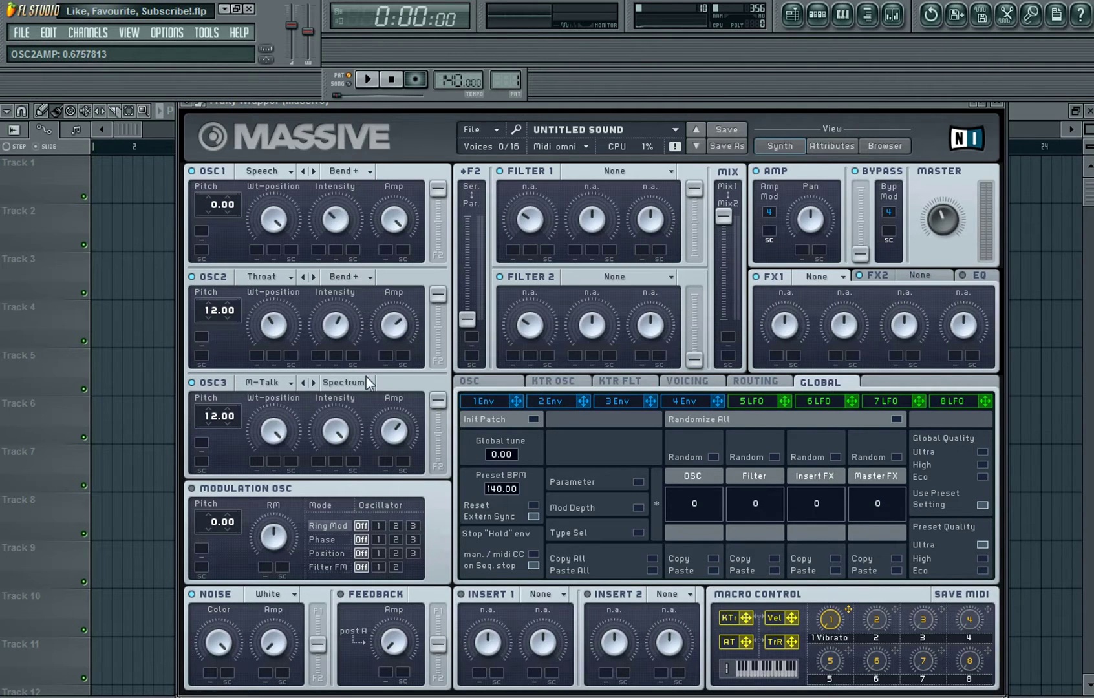
click(366, 382)
click(358, 394)
Set Filter 1 to Bandreject, with bandwidth at about 0.30 and resonance slightly above the midpoint.
click(657, 171)
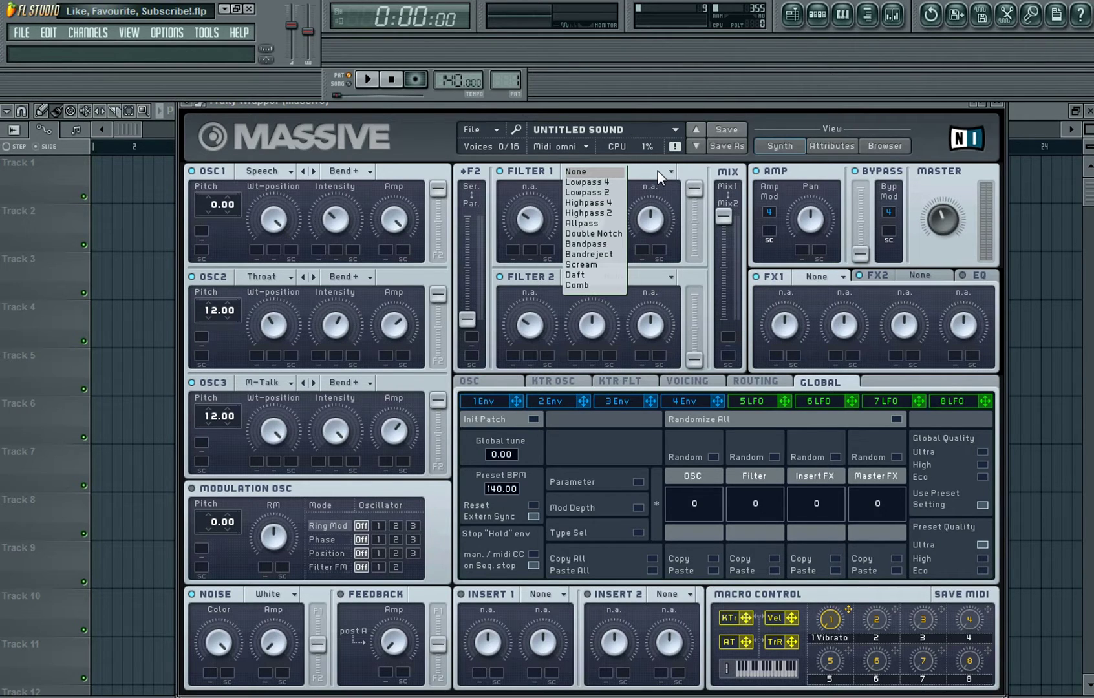
click(582, 254)
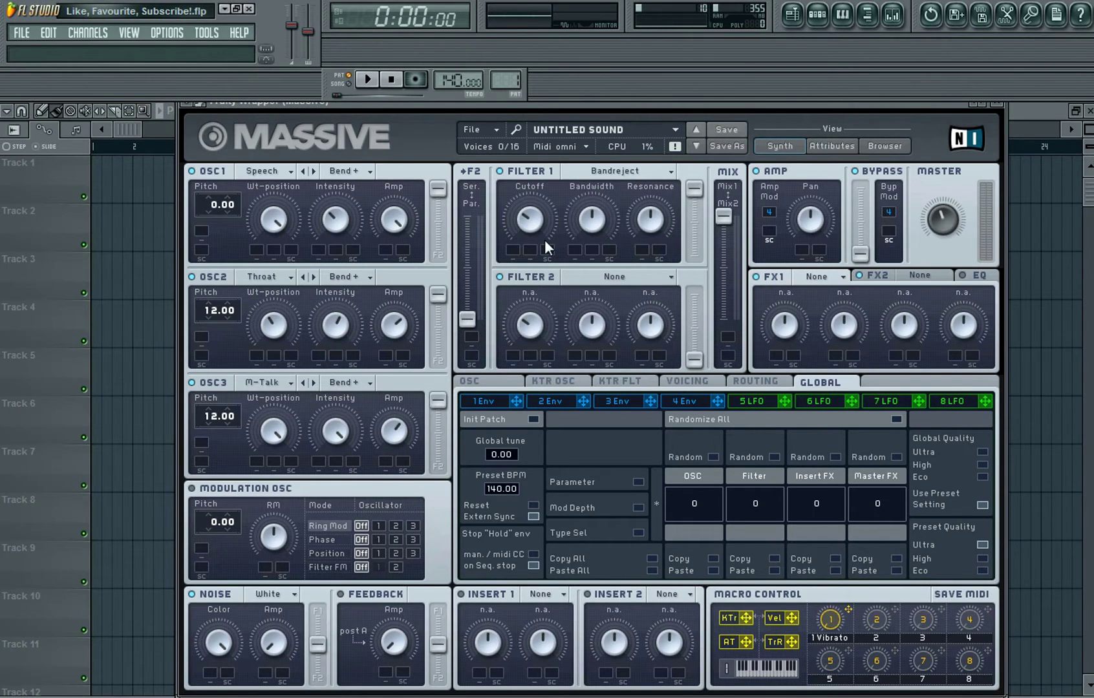
drag(570, 213, 584, 240)
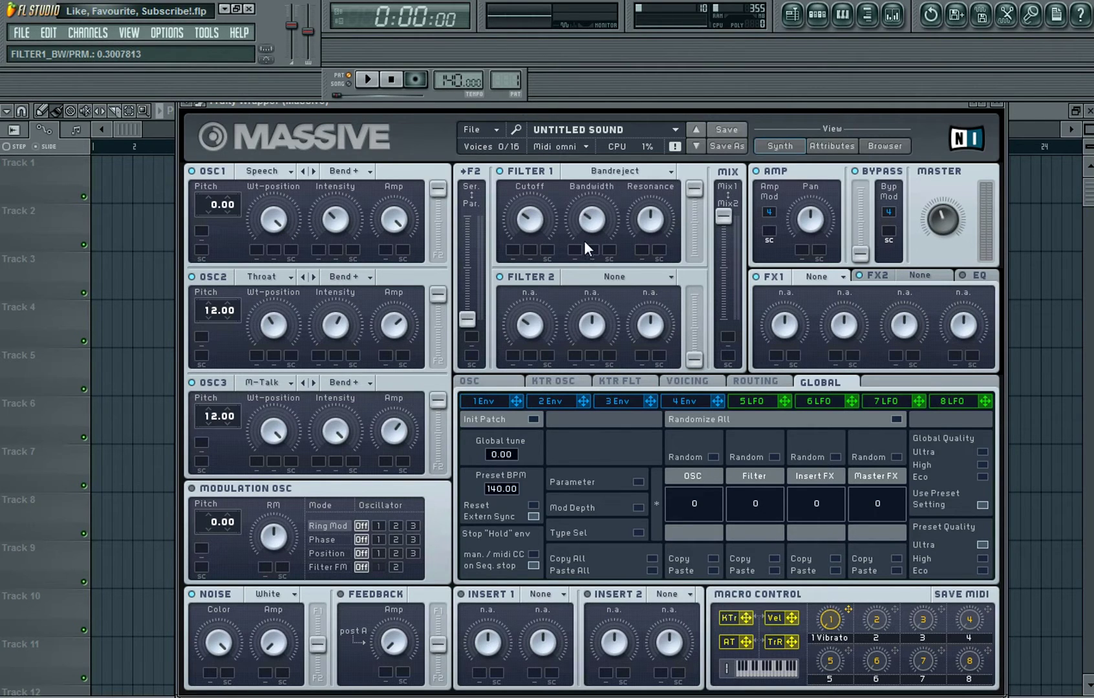
drag(650, 230, 648, 220)
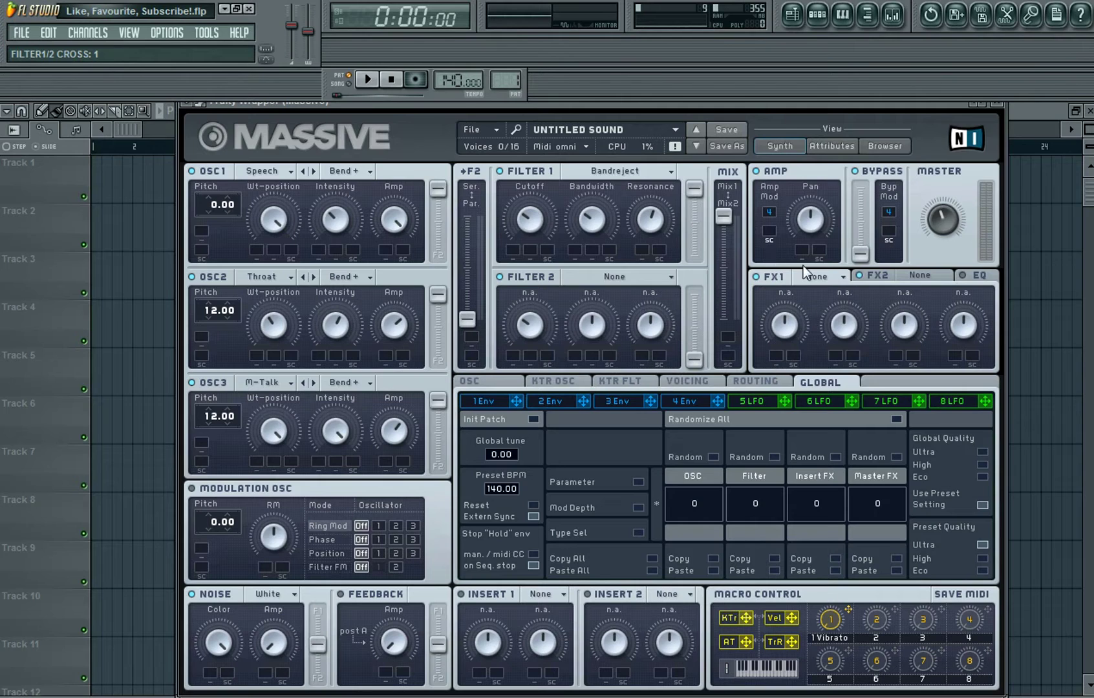
Load Brauner Tube in FX1 and raise its dry/wet and drive to maximum.
click(843, 277)
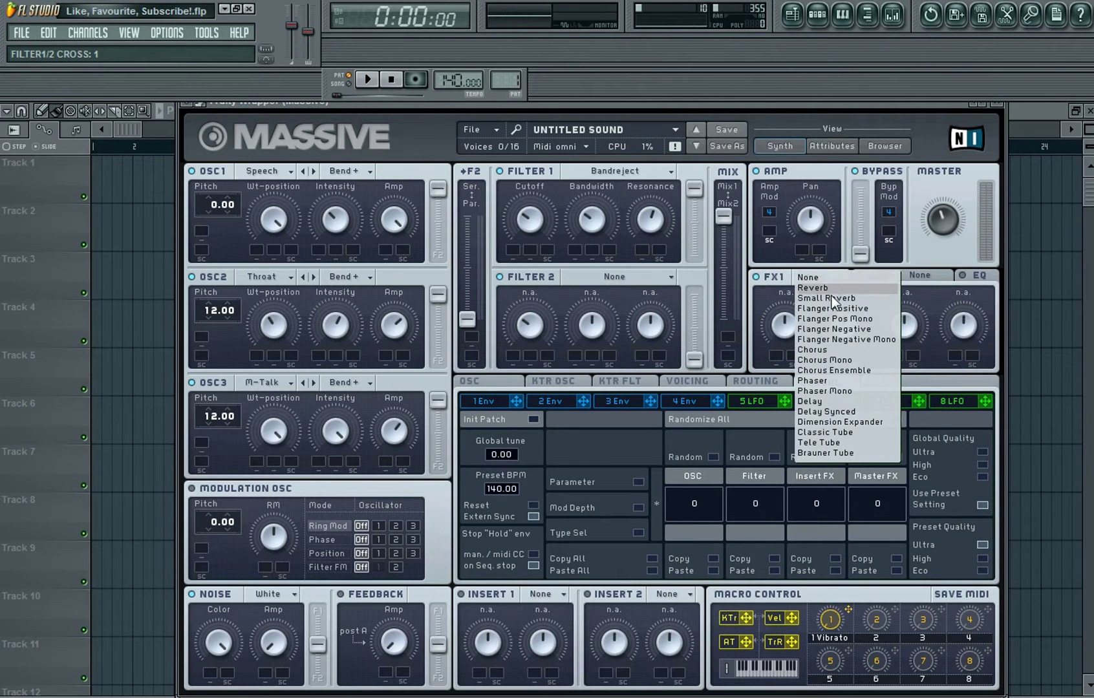
click(840, 450)
drag(791, 329, 788, 226)
drag(849, 330, 852, 340)
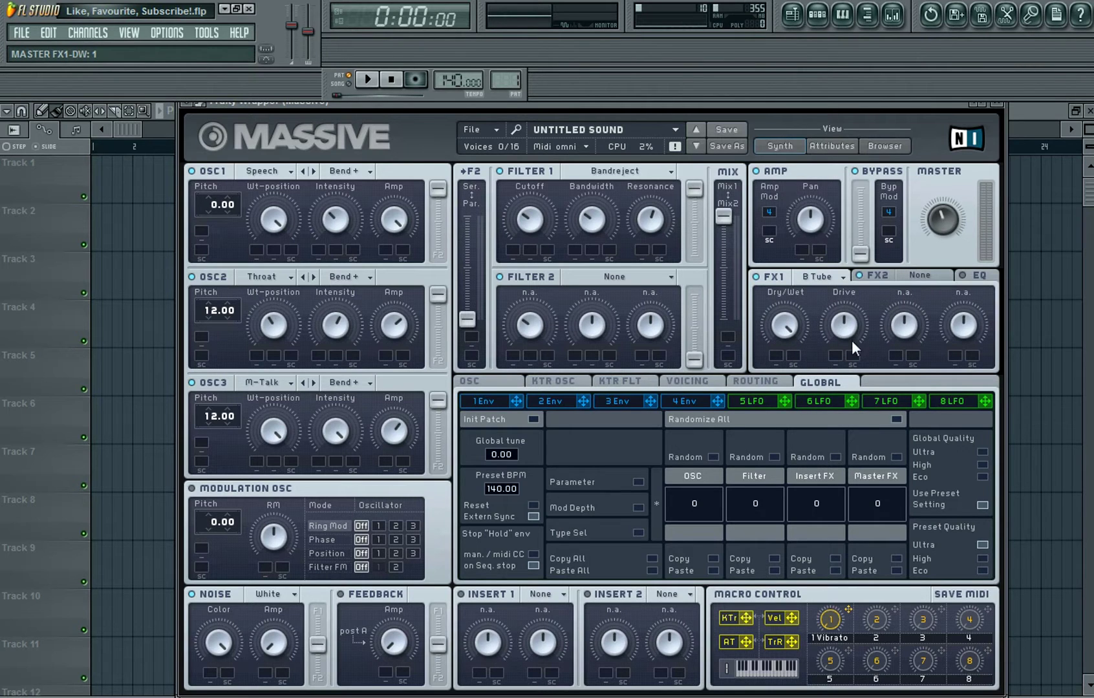
Load Chorus in FX2, reduce its dry/wet, and set offset and depth to about 0.65.
click(910, 278)
click(925, 276)
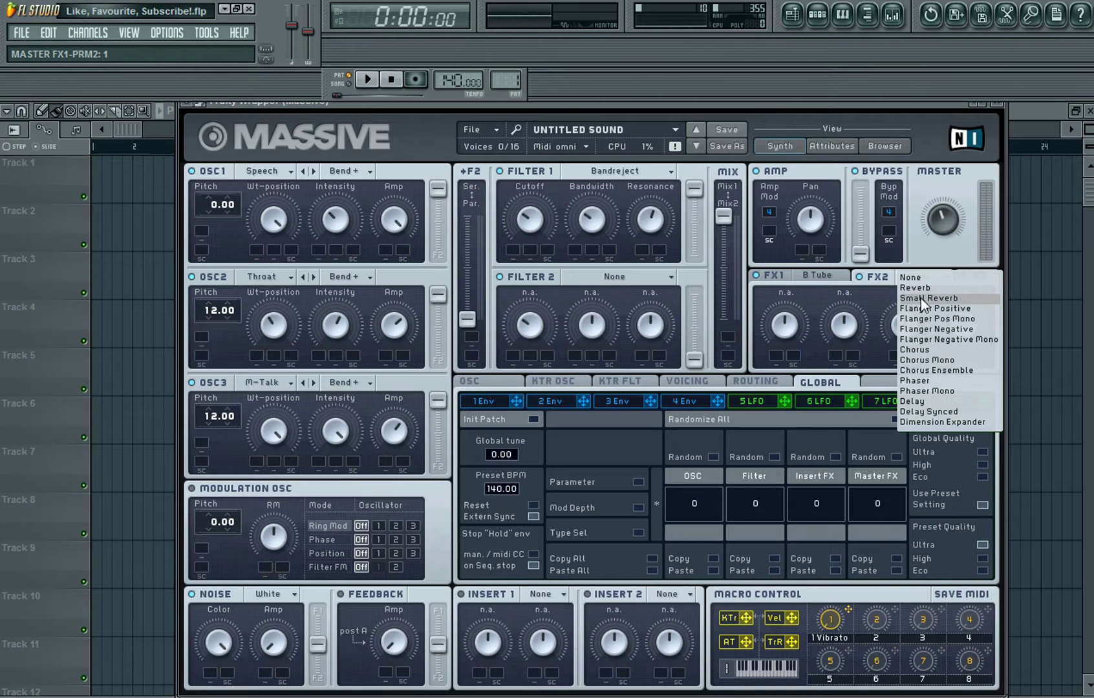
click(916, 350)
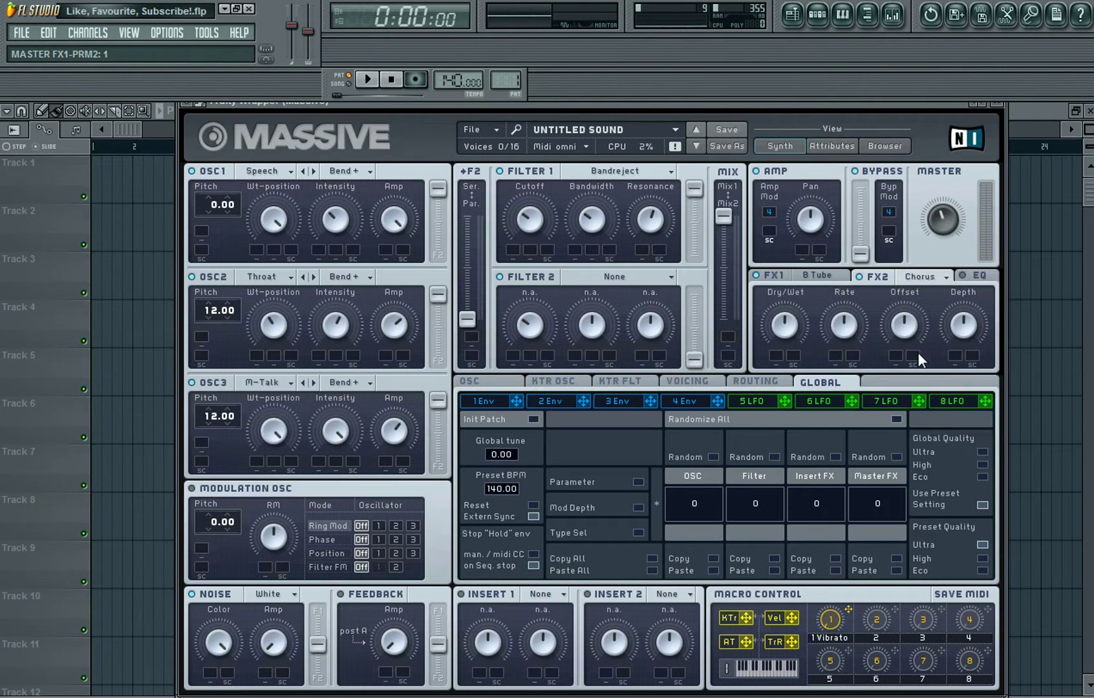
drag(797, 325, 788, 348)
drag(902, 328, 890, 302)
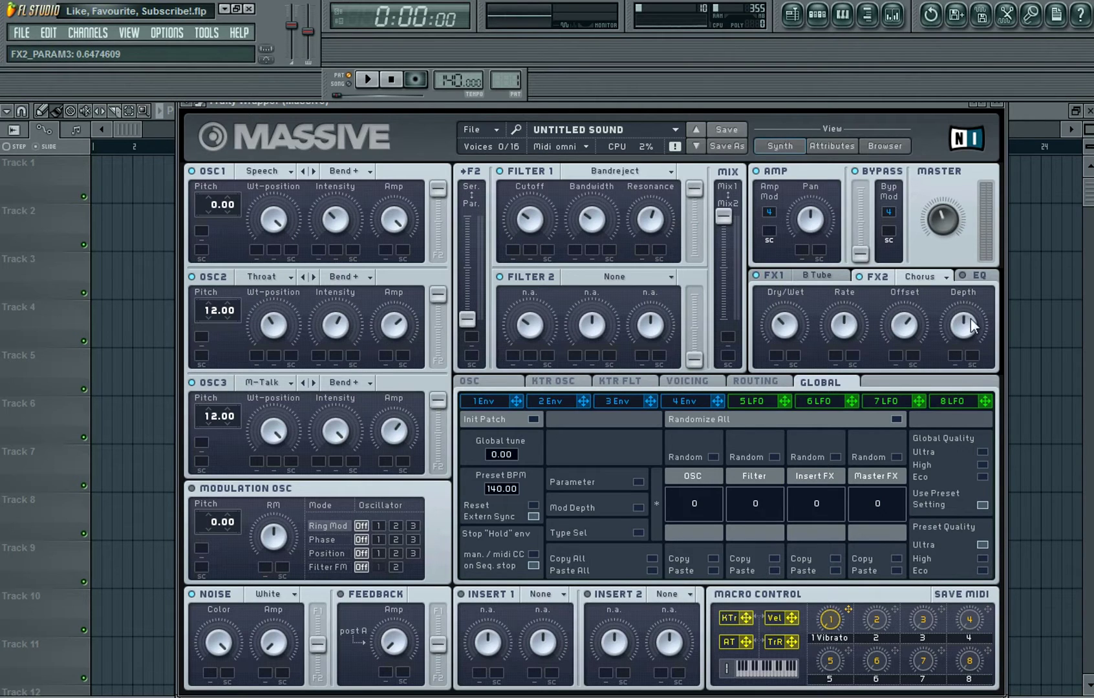
drag(974, 320, 972, 299)
Enable the EQ, raise its boost and frequency, and set the high shelf to about 0.61.
click(978, 275)
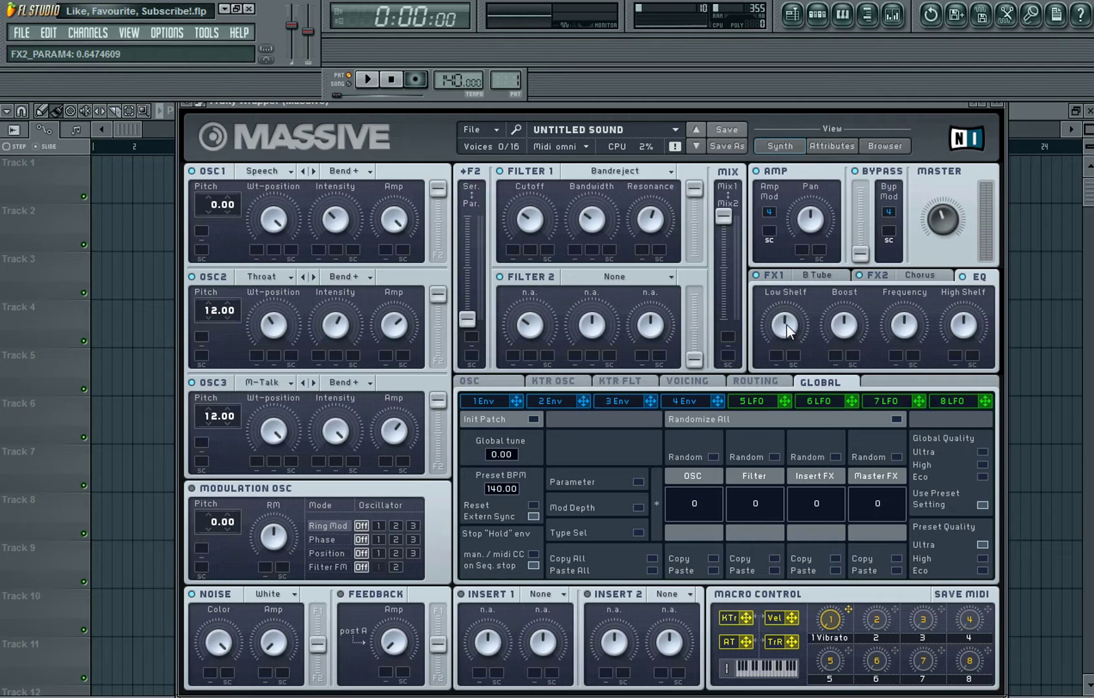
drag(827, 328, 895, 285)
mouse_move(960, 307)
mouse_down()
mouse_move(967, 323)
mouse_move(966, 304)
mouse_up()
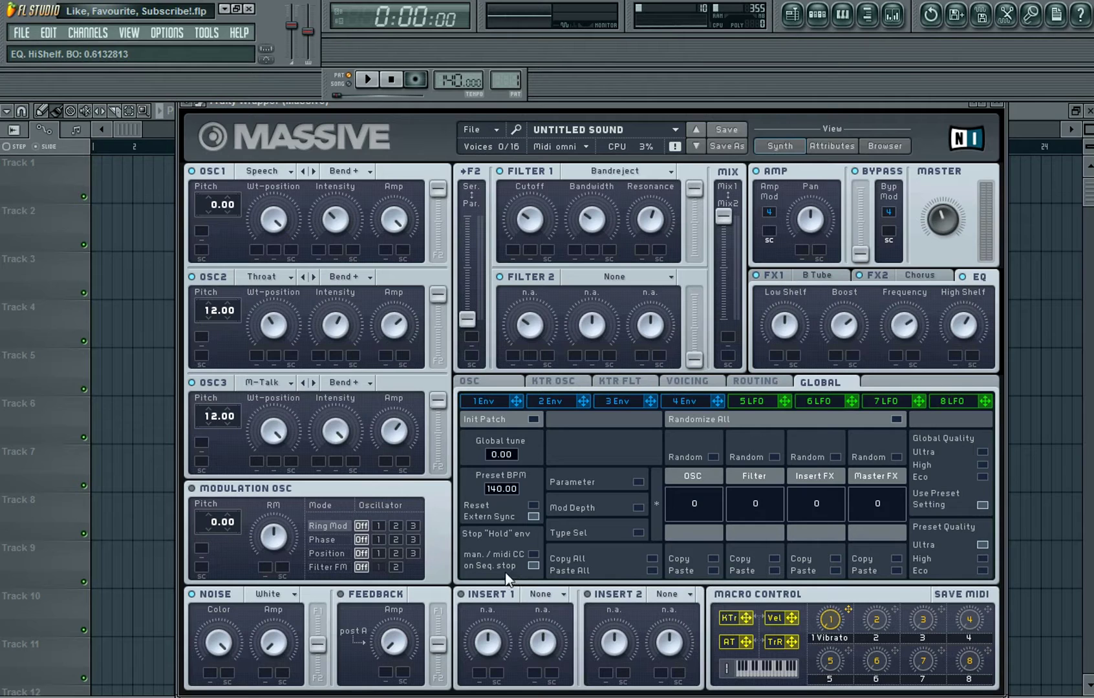
Load Parabolic Shaper in Insert 1, with dry/wet at maximum and drive at about 0.67.
click(554, 593)
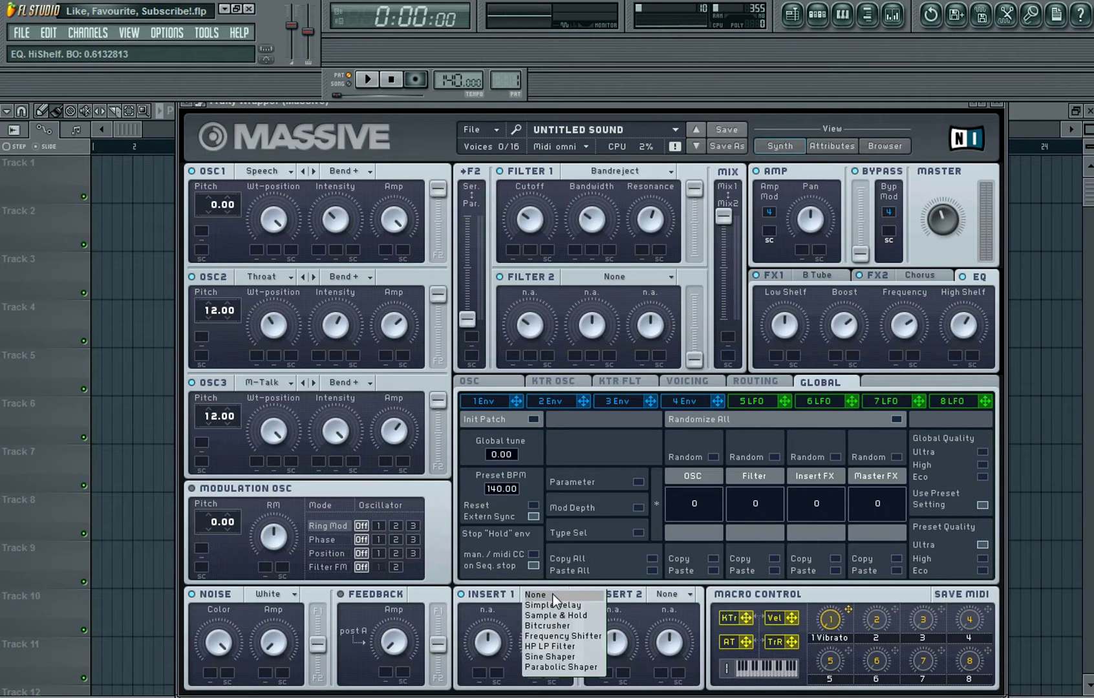
click(556, 665)
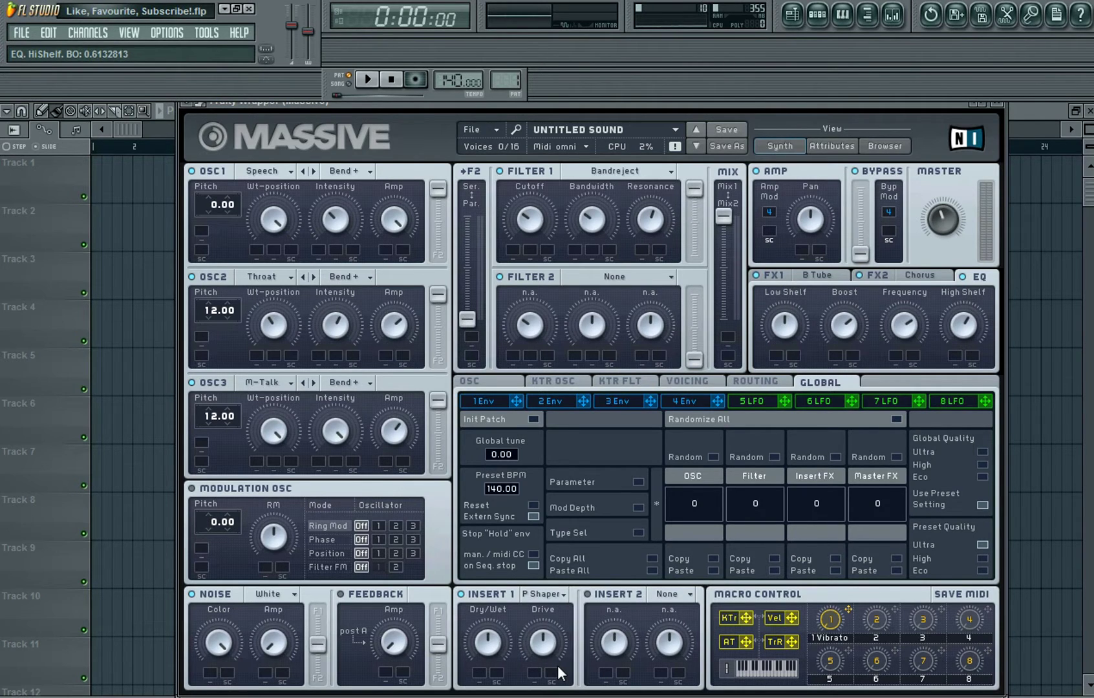
drag(506, 642, 505, 522)
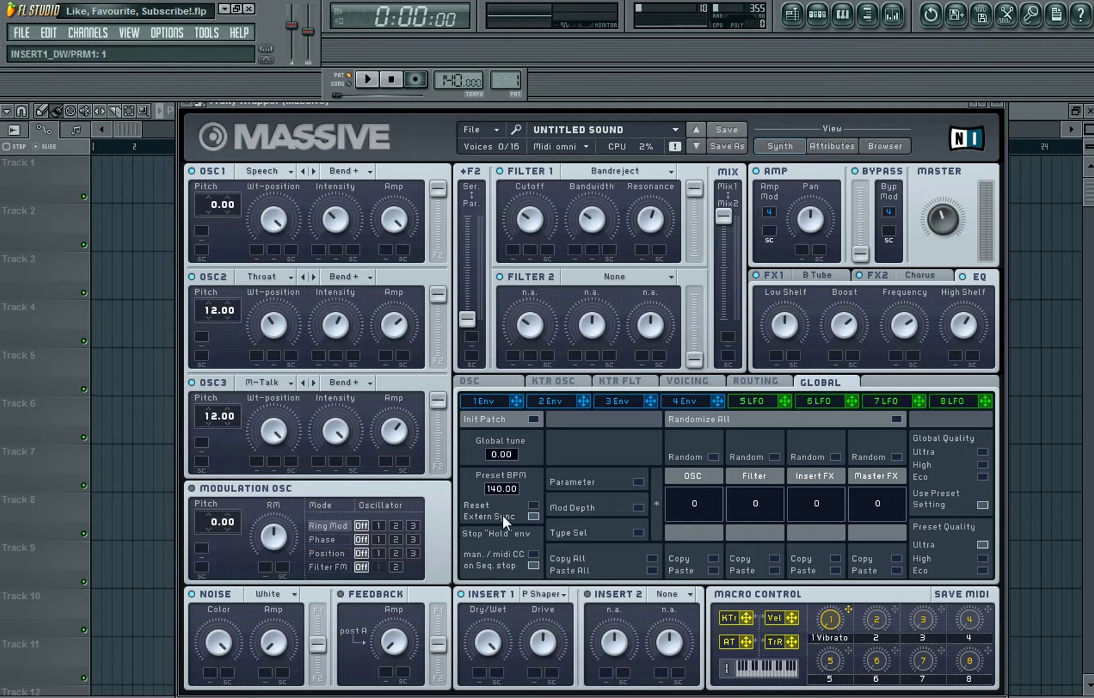
click(544, 647)
drag(542, 648, 538, 622)
Switch modulator 5 from LFO to Performer and turn on its Sync.
click(758, 400)
click(913, 419)
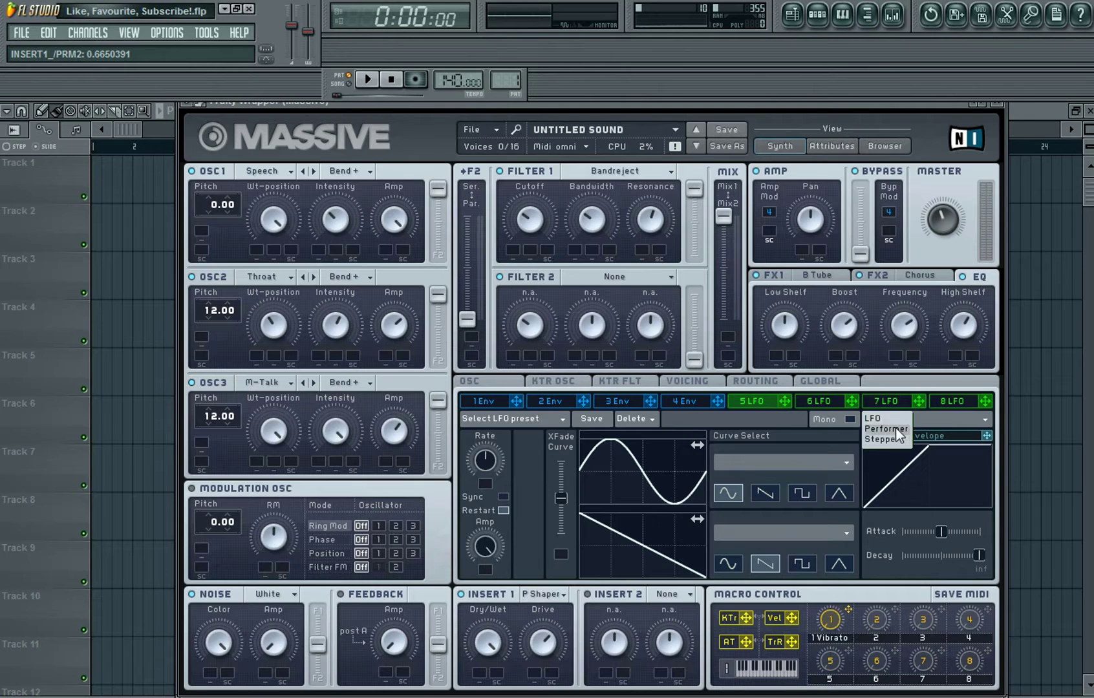
click(895, 429)
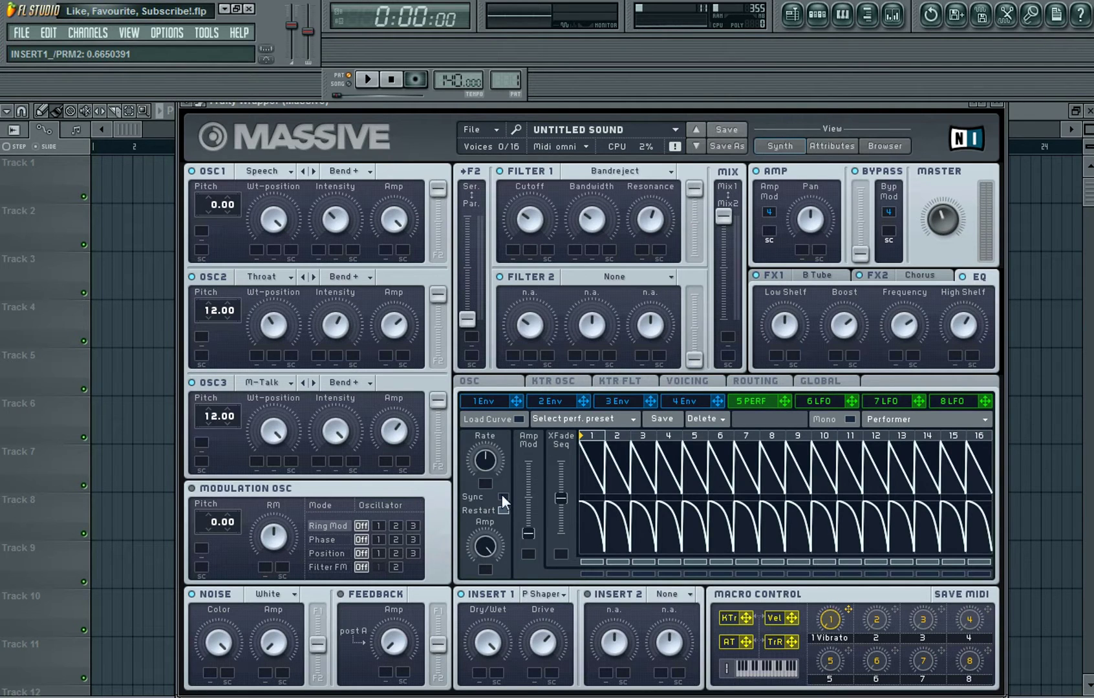
click(501, 496)
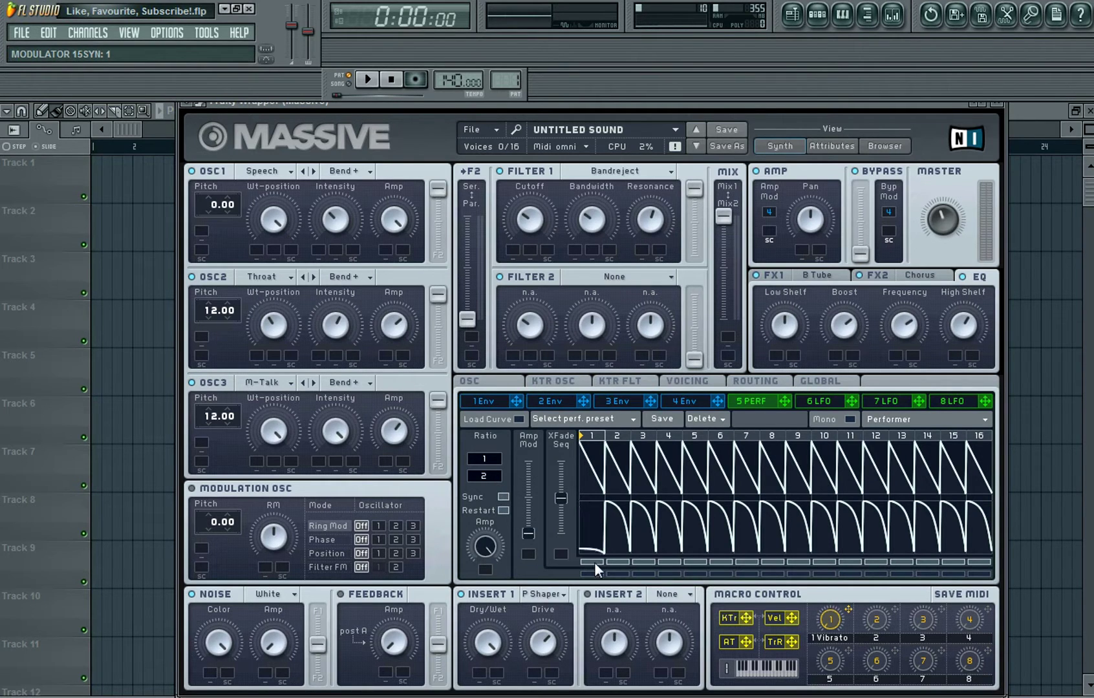
Lower all 16 steps of the Performer's lower sequence to zero and raise Amp Mod to maximum.
mouse_move(598, 582)
mouse_down()
mouse_move(760, 559)
mouse_move(984, 560)
mouse_up()
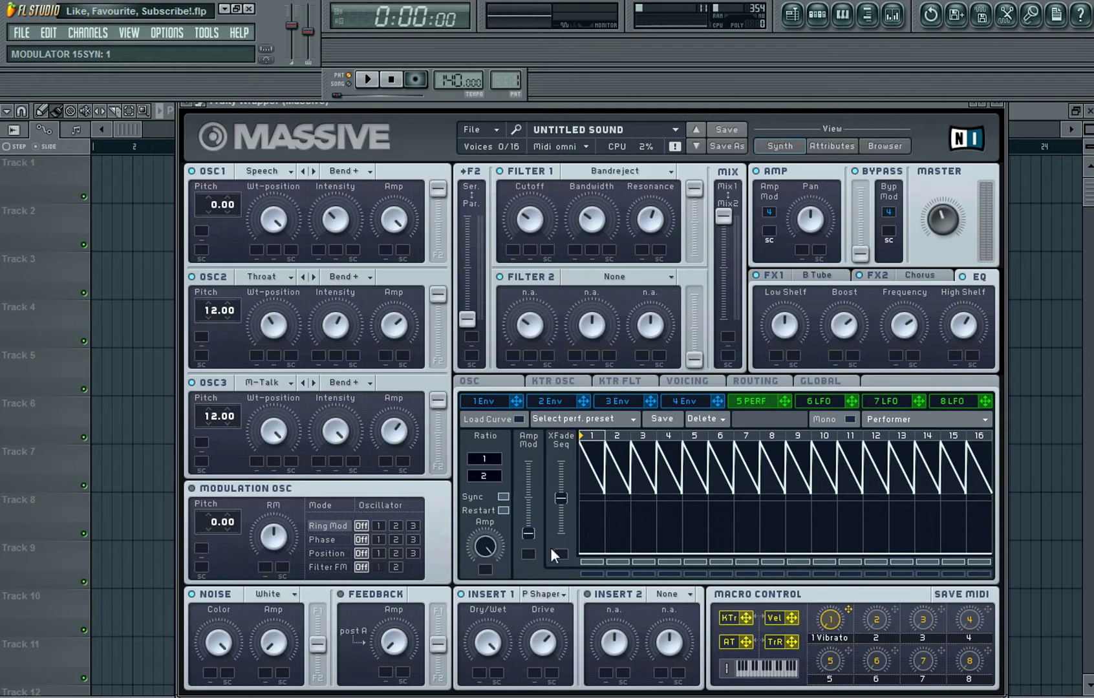
drag(525, 530, 533, 414)
Load the rounded arch curve across steps 1 and 2 of the upper sequence and flatten the remaining steps to zero.
click(517, 419)
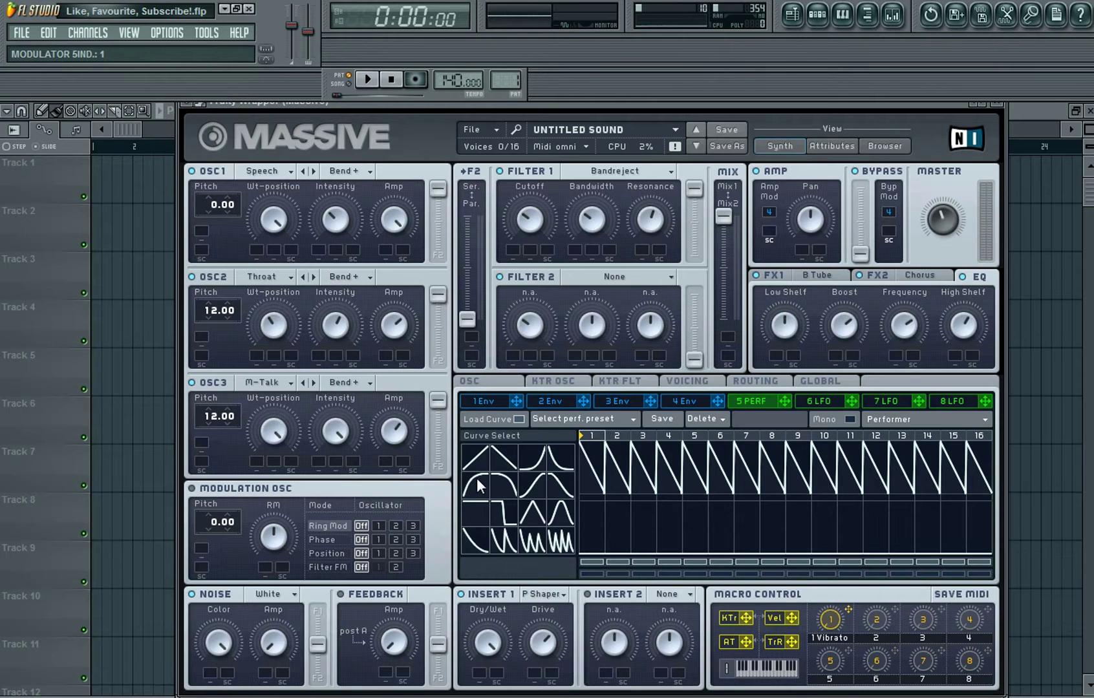
click(591, 470)
click(505, 484)
click(615, 474)
mouse_move(641, 478)
mouse_down()
mouse_move(645, 497)
mouse_move(974, 498)
mouse_up()
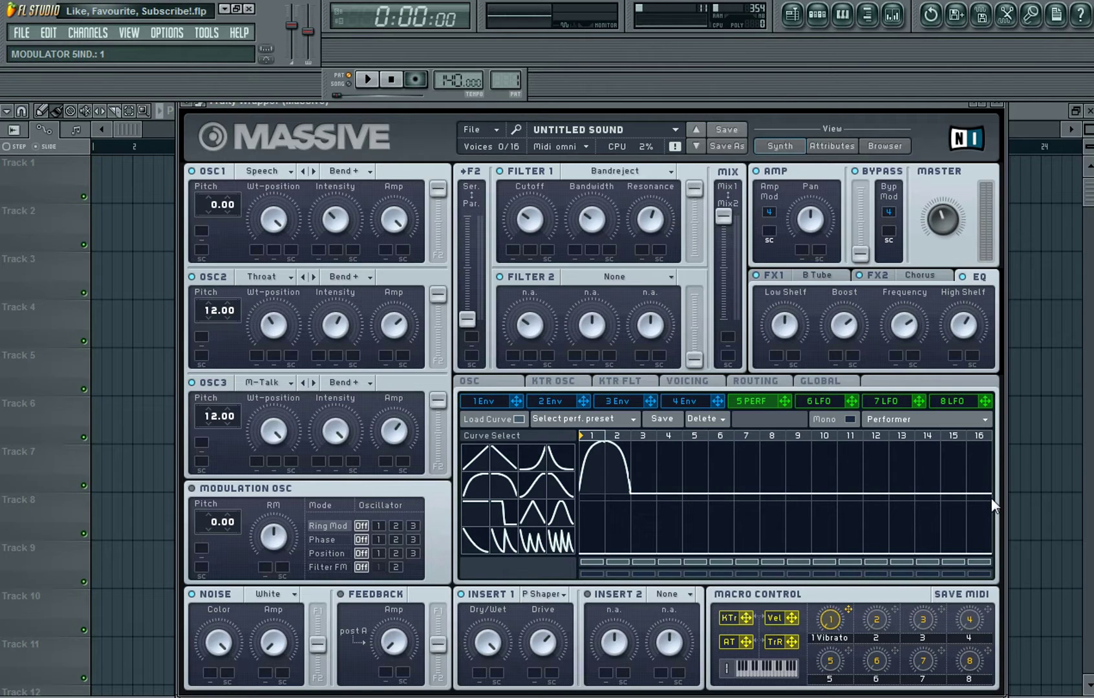
Load the smooth bell curve across steps 3 and 4 of the upper sequence at a lower height.
click(551, 483)
click(641, 482)
click(666, 483)
Move the Massive window lower, close it, and reopen Massive from the step sequencer.
drag(534, 111, 555, 168)
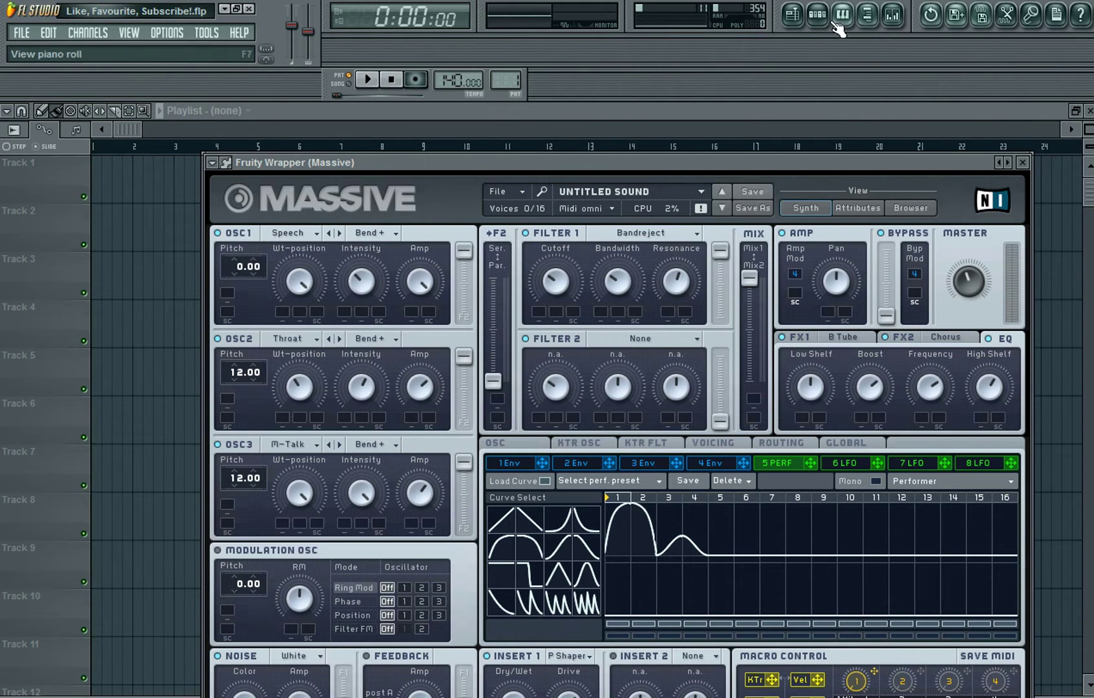
click(1022, 162)
click(816, 17)
click(299, 287)
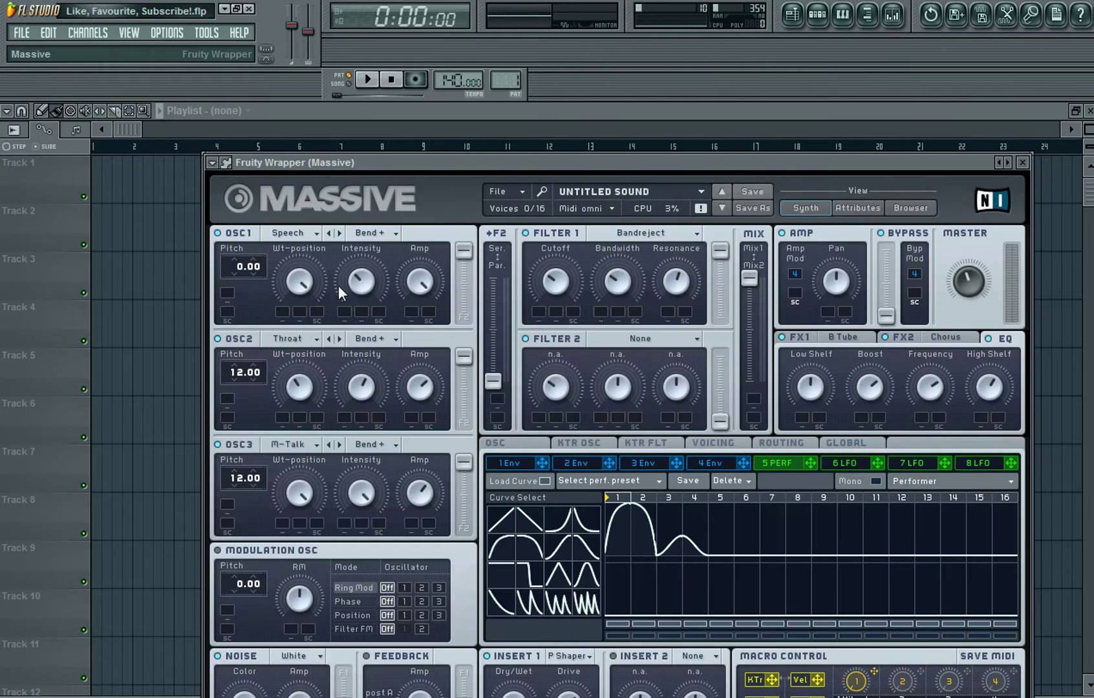
Uncover the Massive channel settings, shift the test keyboard to the low octaves around C2 and C3, and audition several low notes.
drag(962, 158, 930, 382)
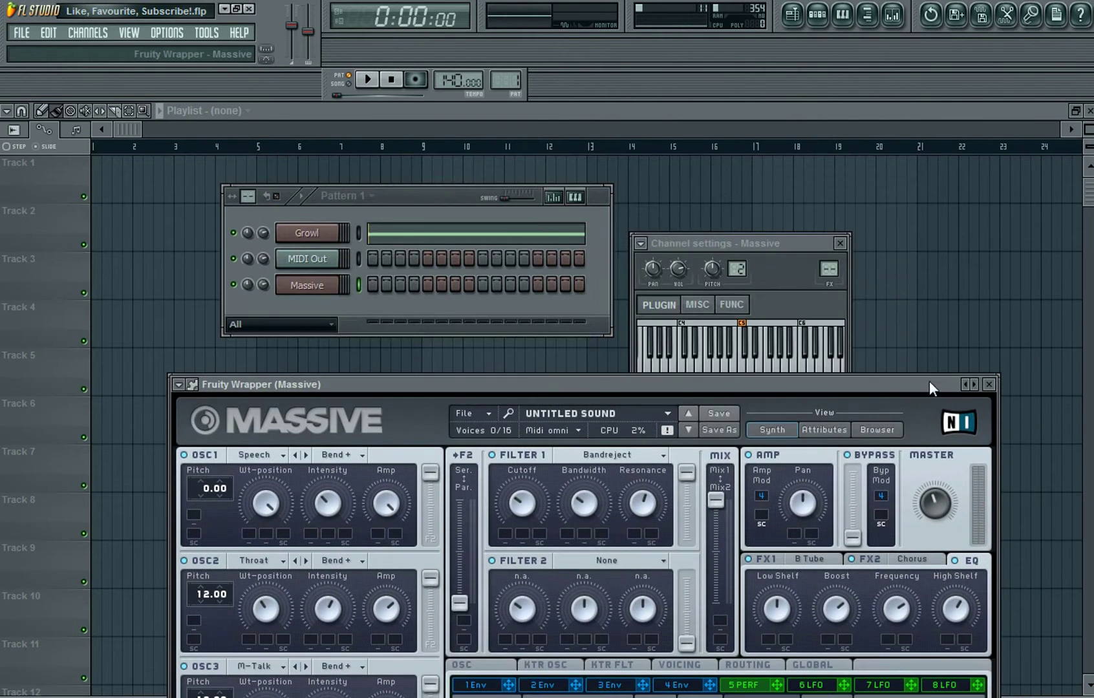
drag(796, 262, 810, 247)
drag(754, 365, 707, 364)
click(816, 351)
drag(712, 364, 710, 363)
click(703, 348)
click(709, 352)
click(724, 352)
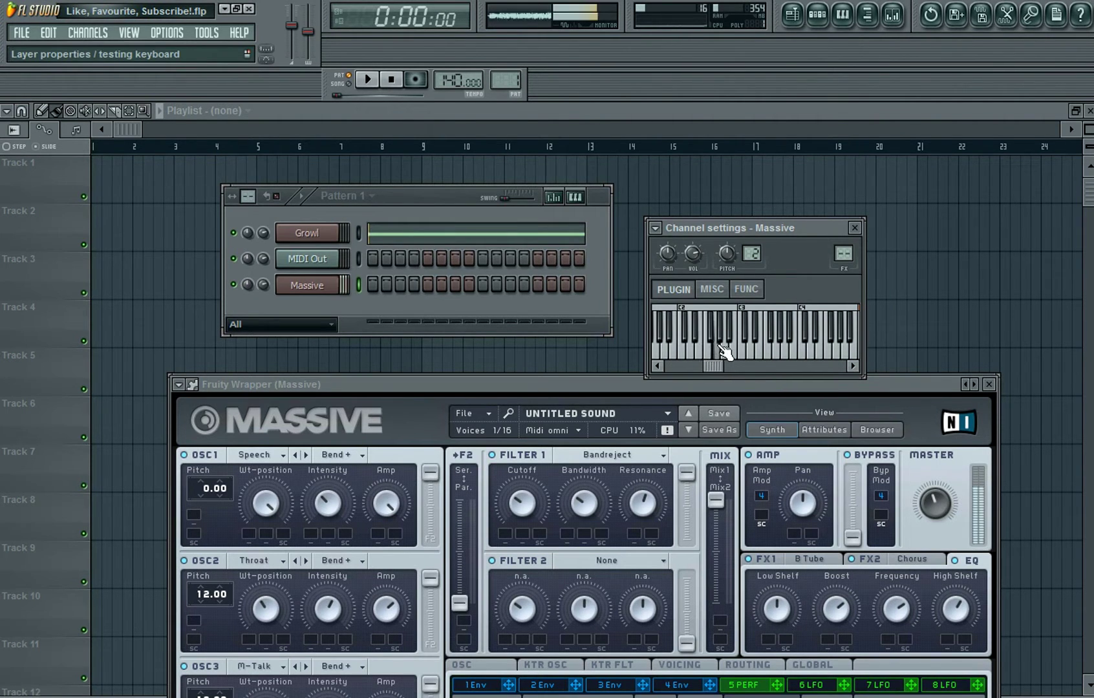
click(696, 352)
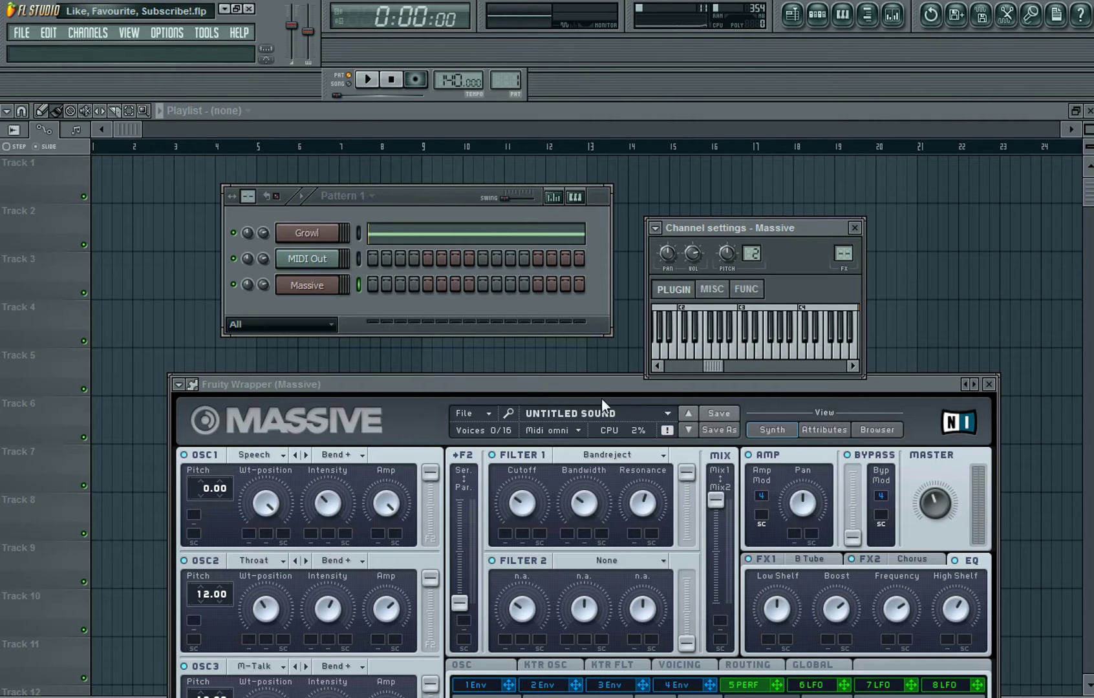
Assign Performer 5 to the pitch of all three oscillators with an amount of 18.00, and to the Wt-position of oscillators 1 and 3.
drag(596, 389, 595, 69)
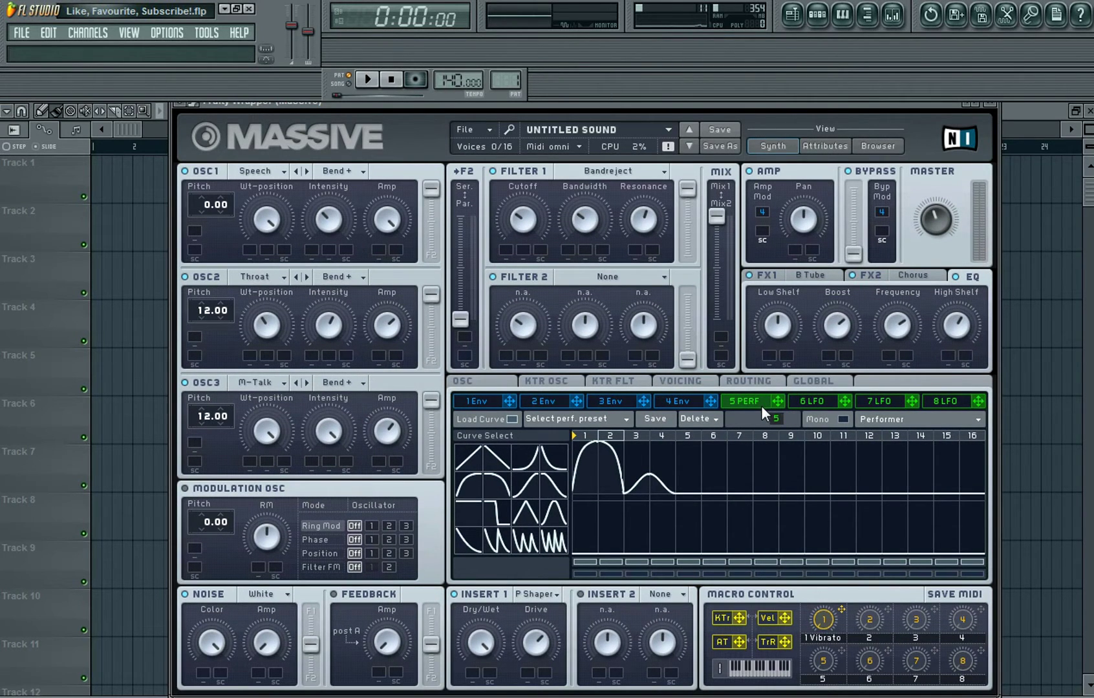
drag(761, 409, 191, 234)
drag(724, 396, 195, 332)
drag(778, 400, 194, 441)
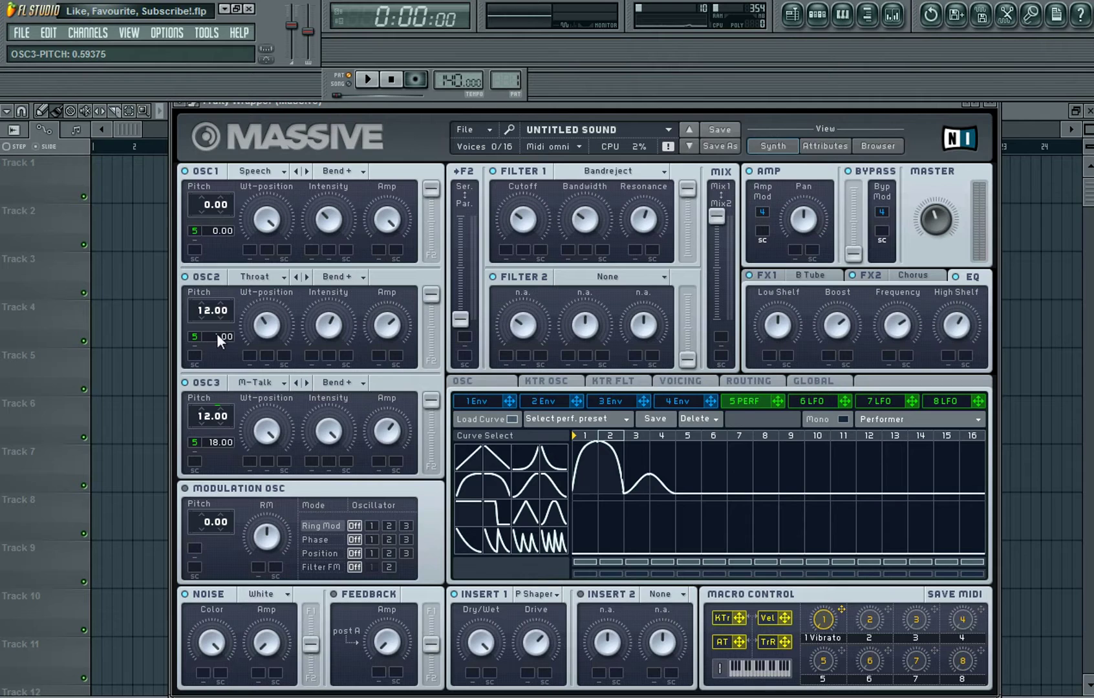
click(231, 306)
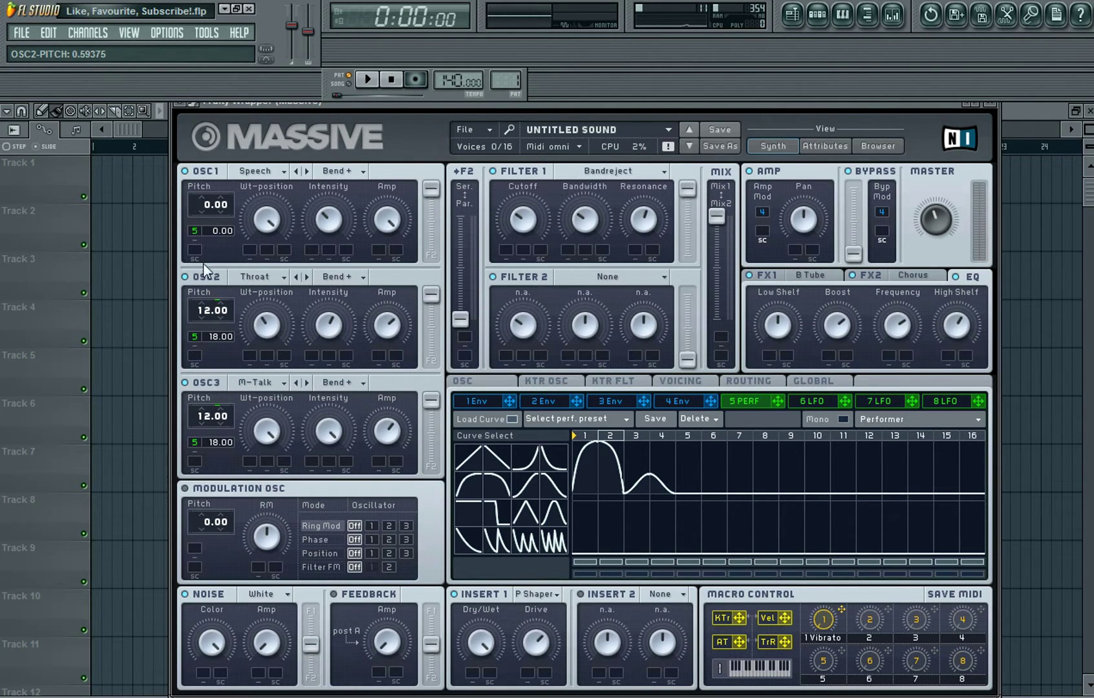
click(228, 202)
drag(777, 401, 251, 641)
drag(779, 401, 248, 630)
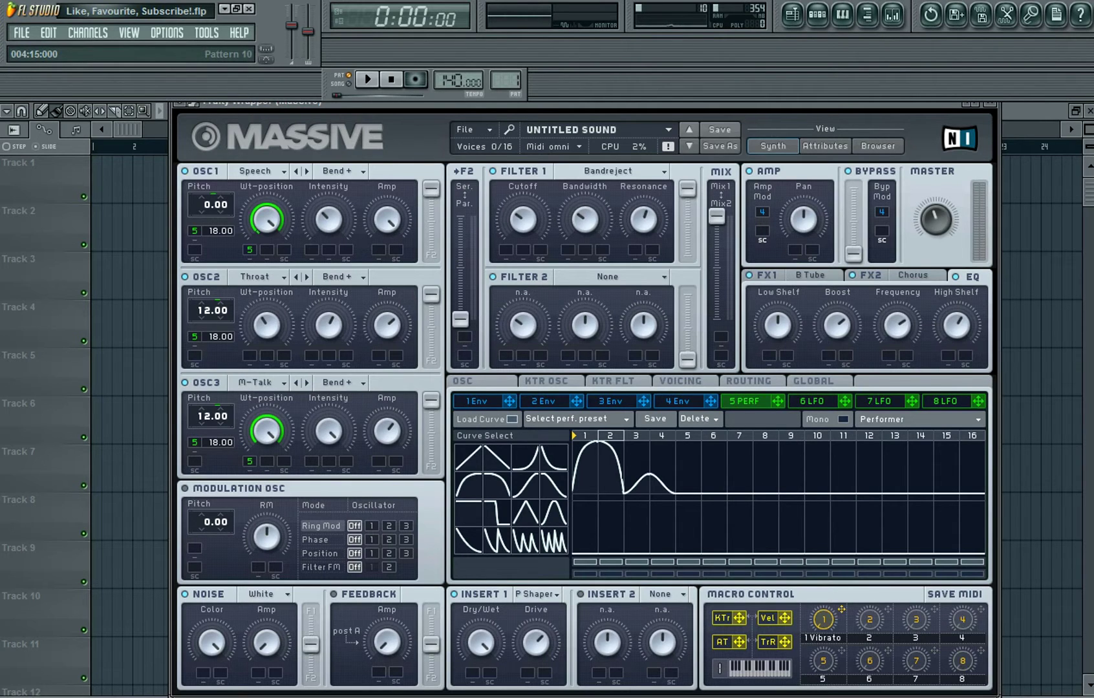
Check the oscillator and voicing settings, and set the attack of envelope 4 to about 0.04.
click(490, 382)
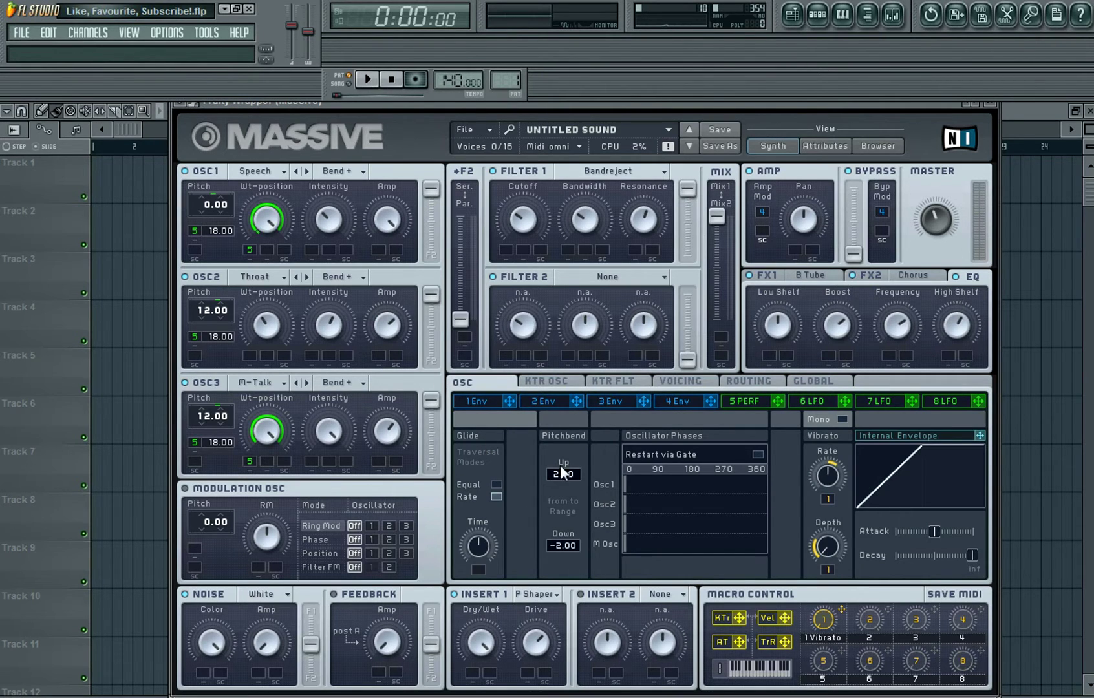
click(670, 381)
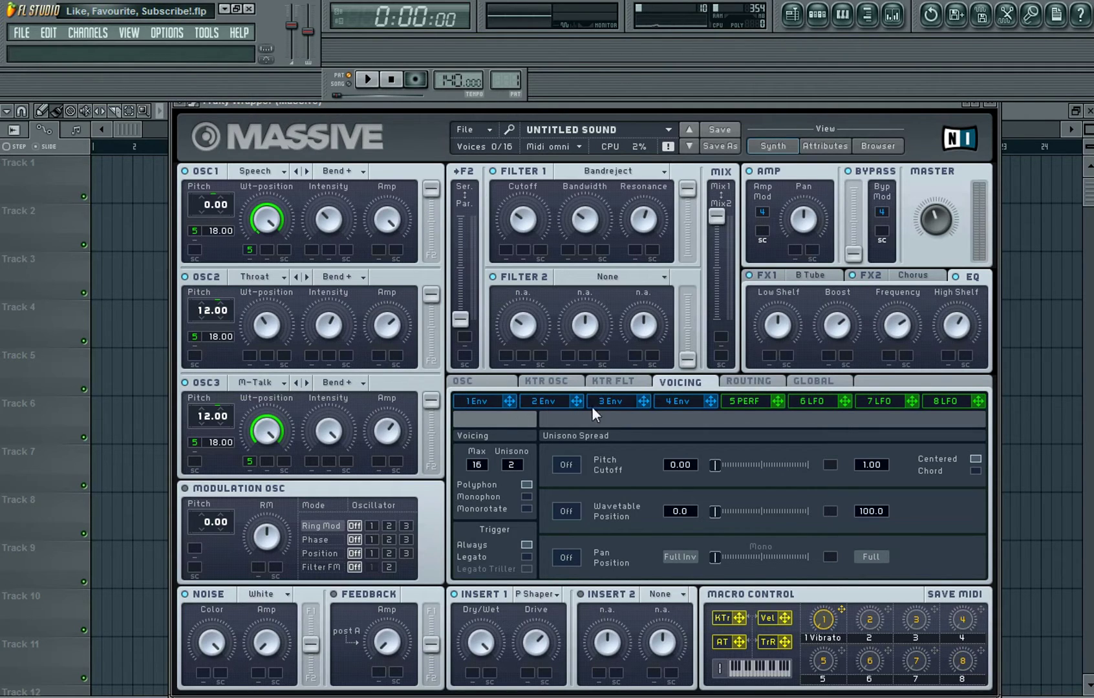
click(690, 400)
drag(546, 550, 545, 577)
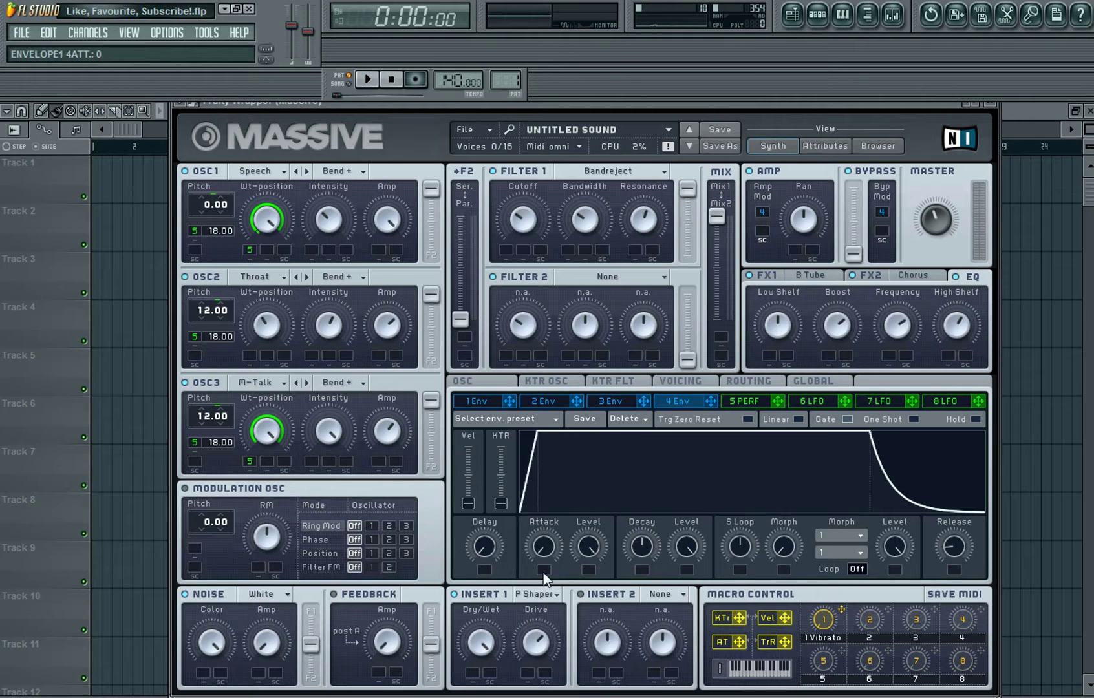
drag(547, 531, 555, 539)
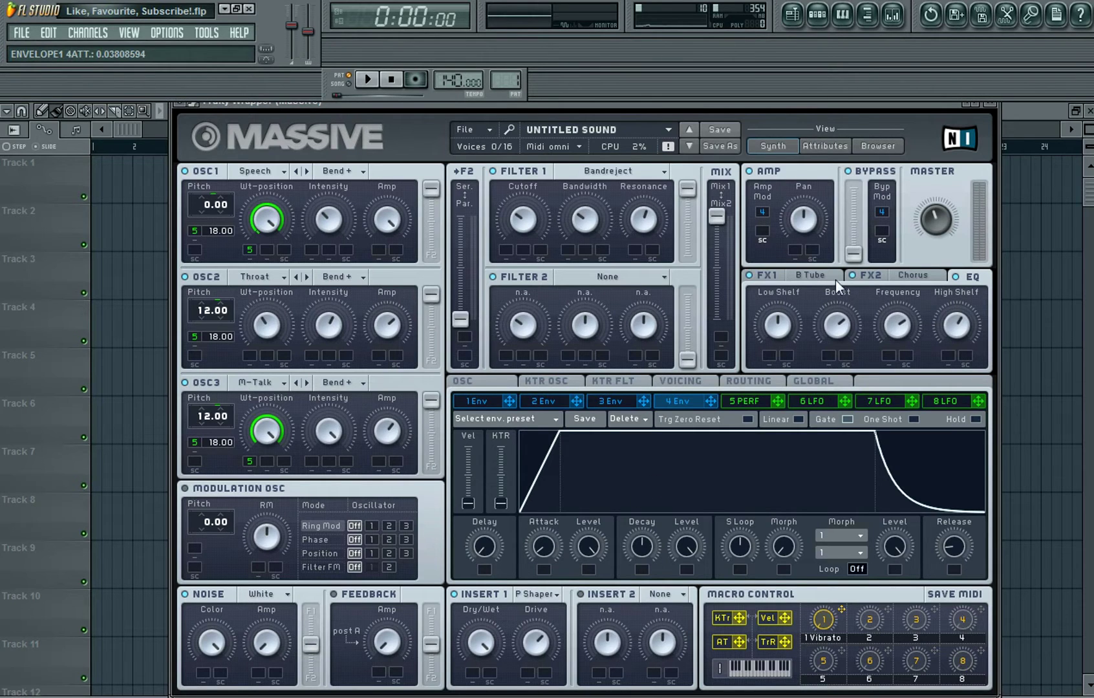
Close the Massive window and audition the softened attack on low notes of the channel's test keyboard.
drag(909, 105, 898, 123)
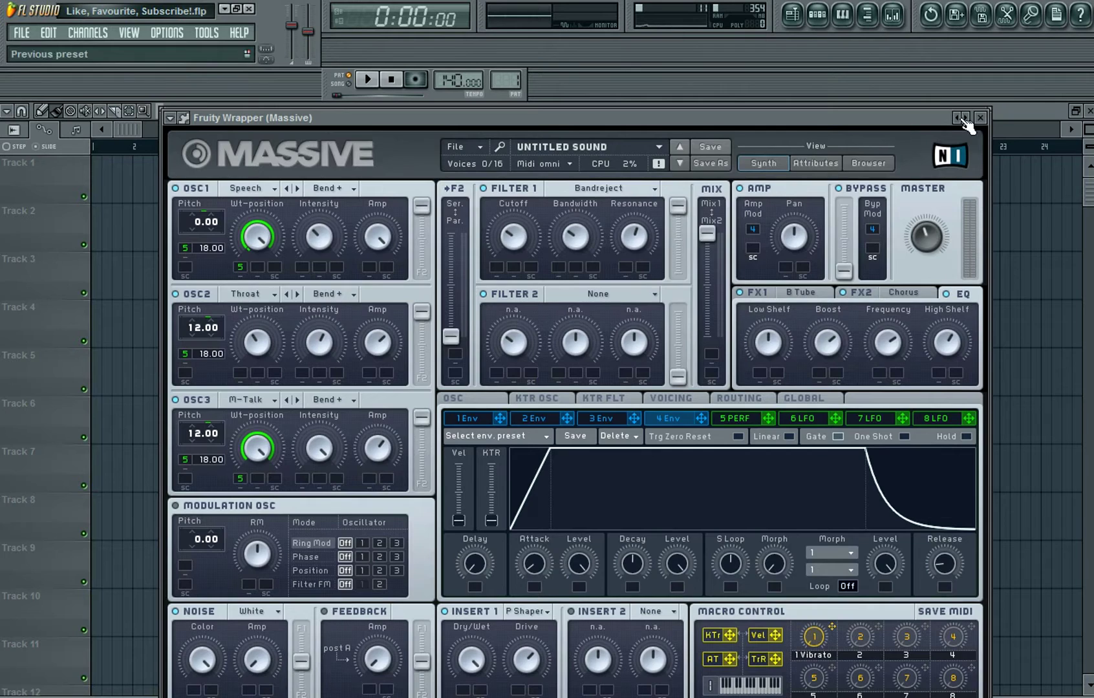
click(977, 120)
click(708, 354)
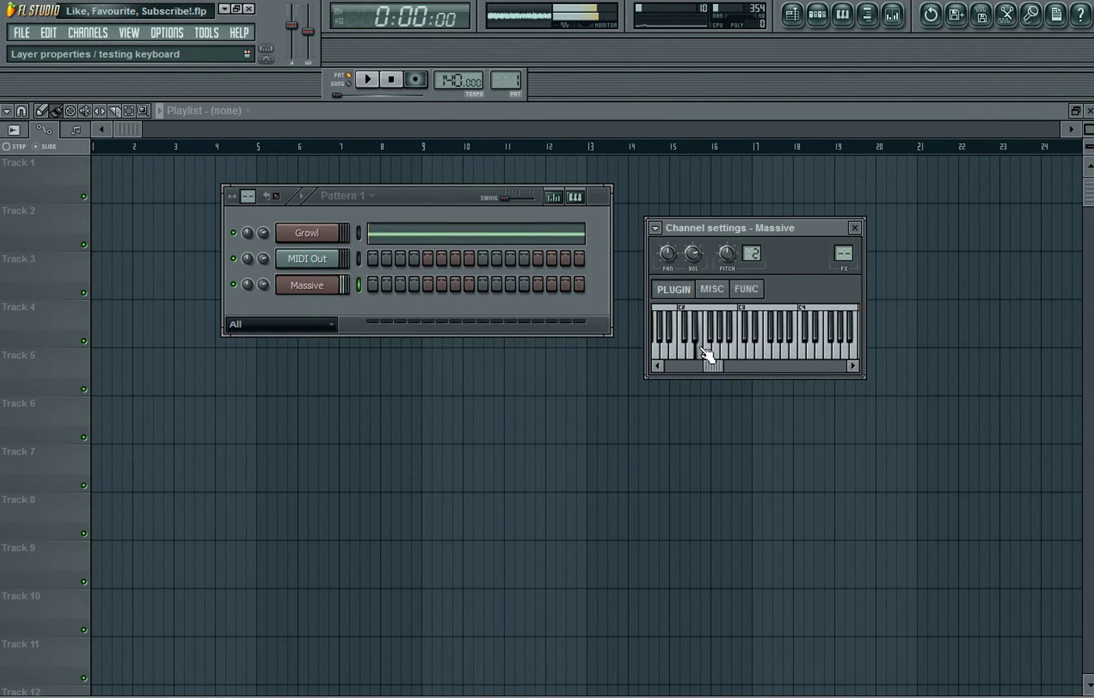
drag(721, 349, 690, 349)
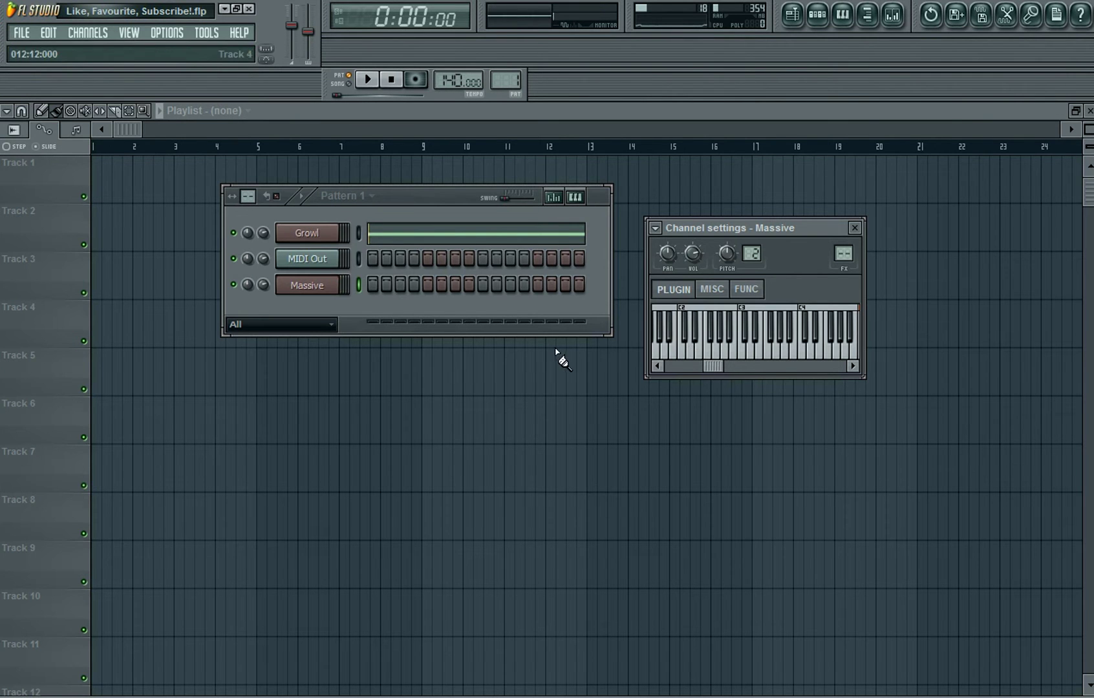
Reopen Massive, bring up the Performer's ratio and sync settings, and briefly play and stop the pattern.
click(314, 286)
drag(521, 112, 520, 97)
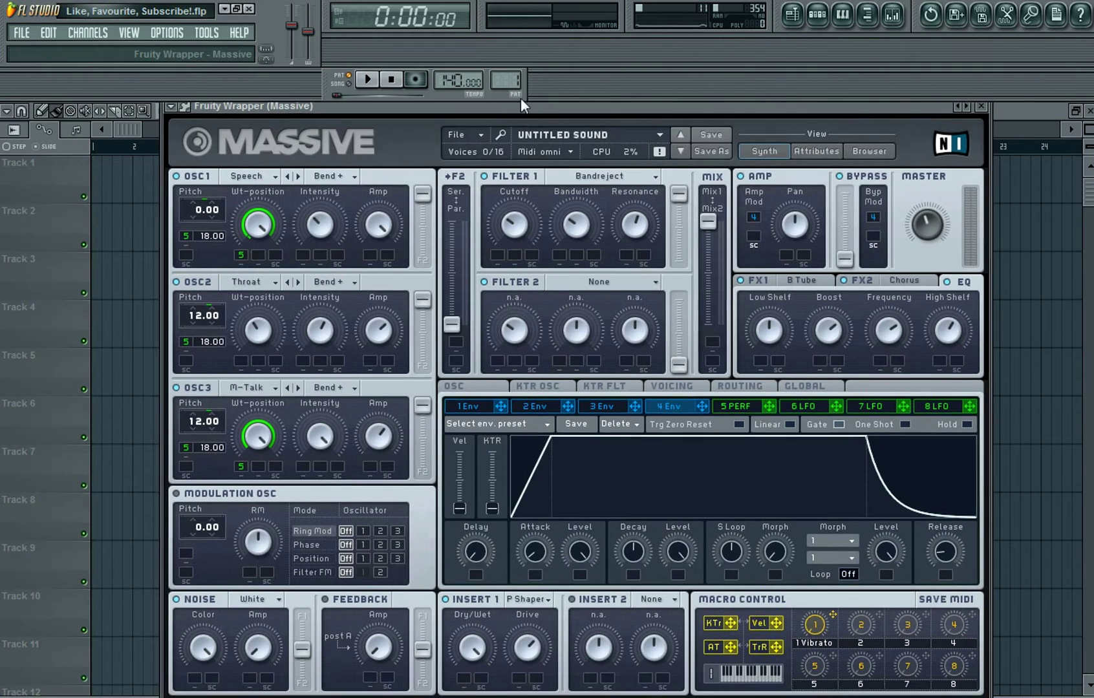
click(492, 382)
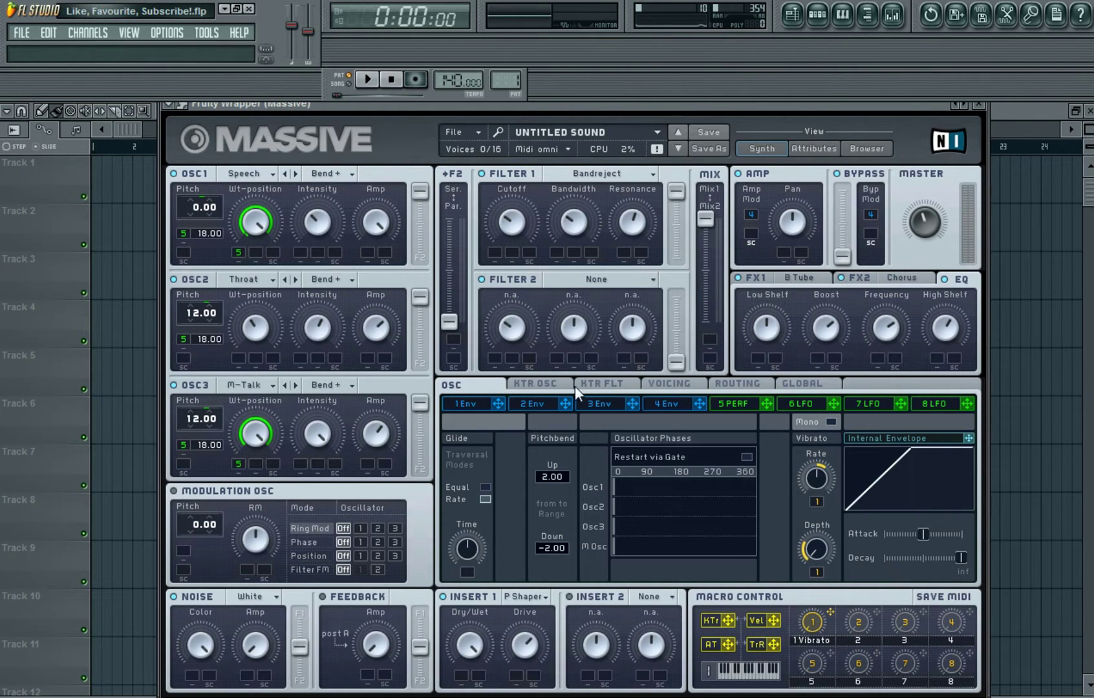
click(730, 402)
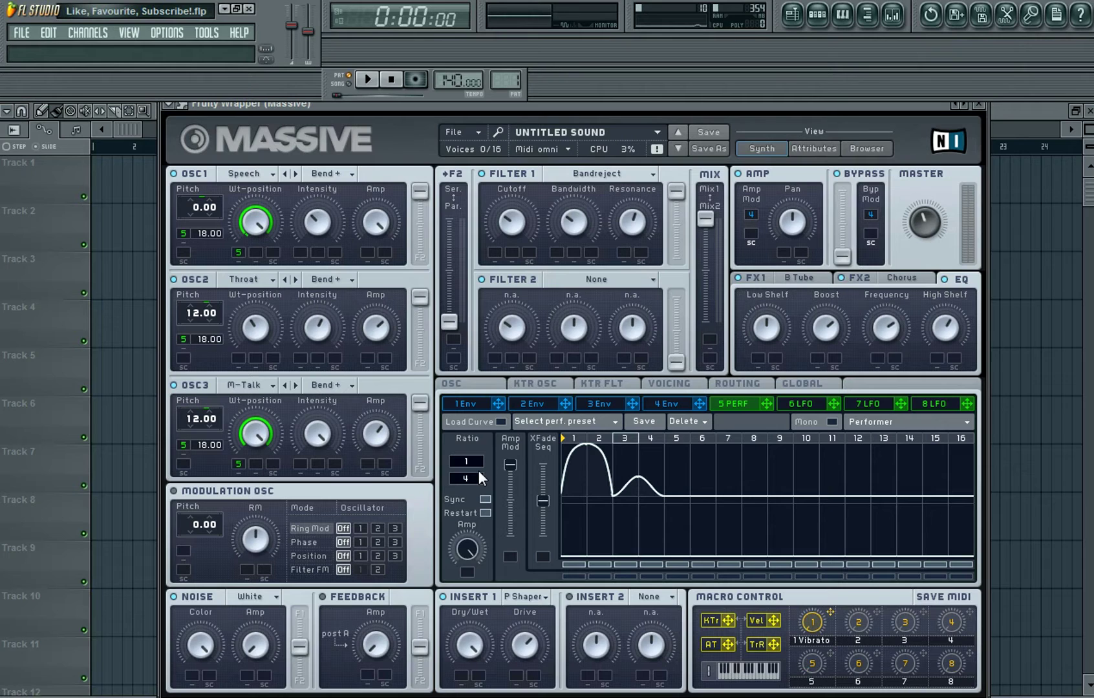
drag(616, 108, 613, 117)
click(368, 79)
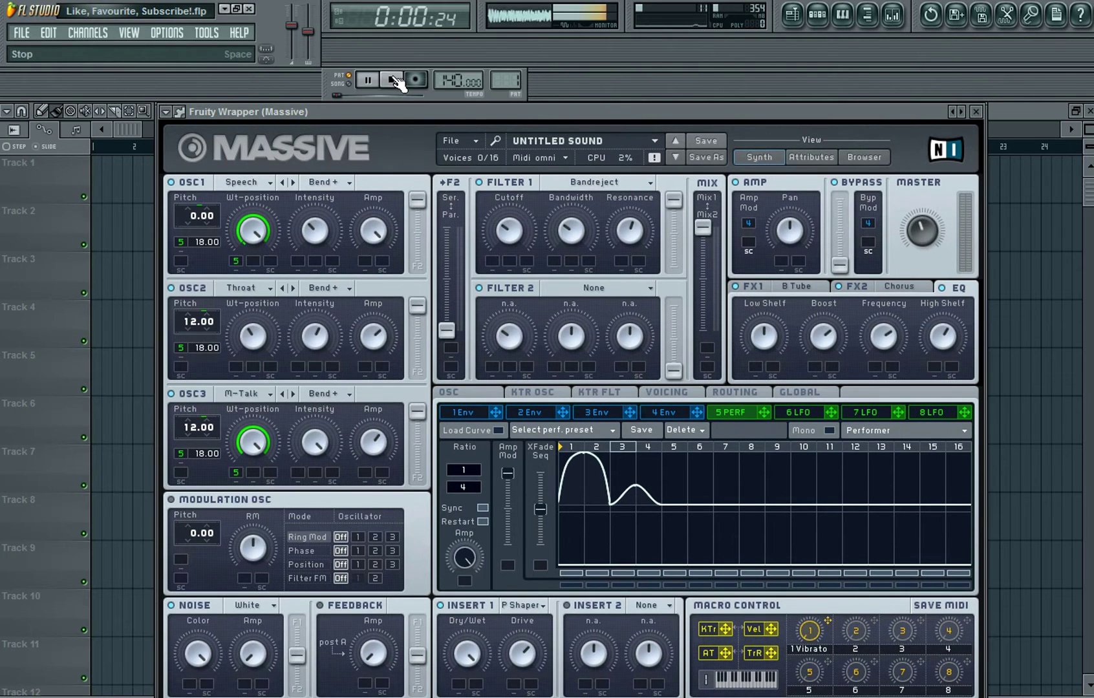
click(392, 79)
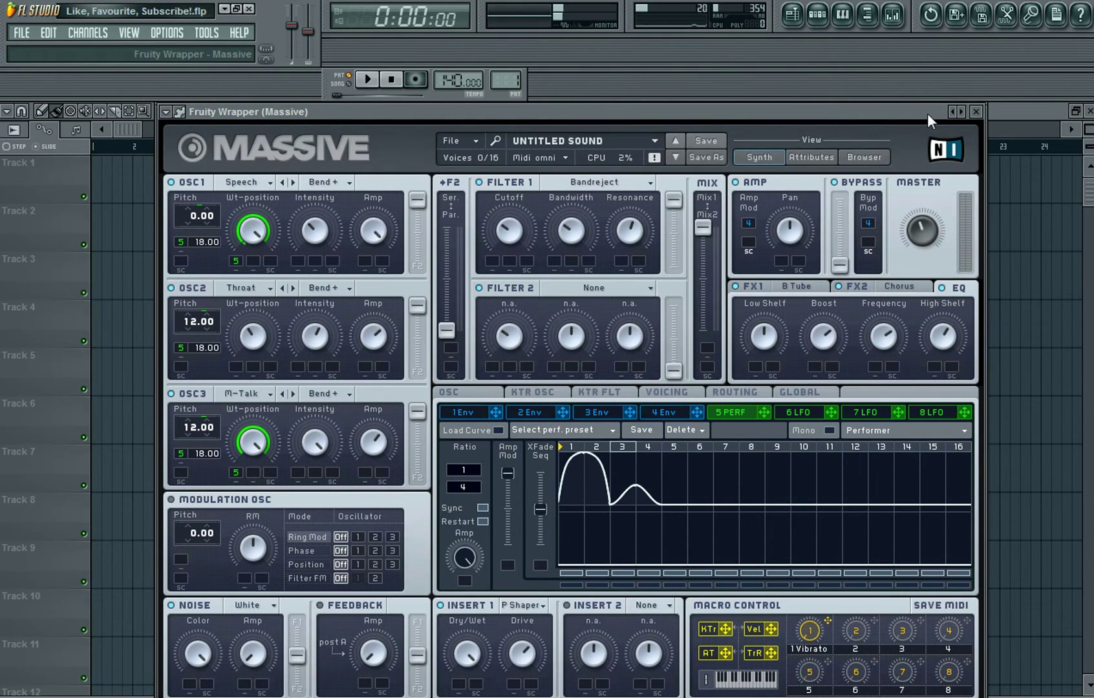
Close Massive and compare the talking sound on a few different low notes between C2 and C3.
click(975, 112)
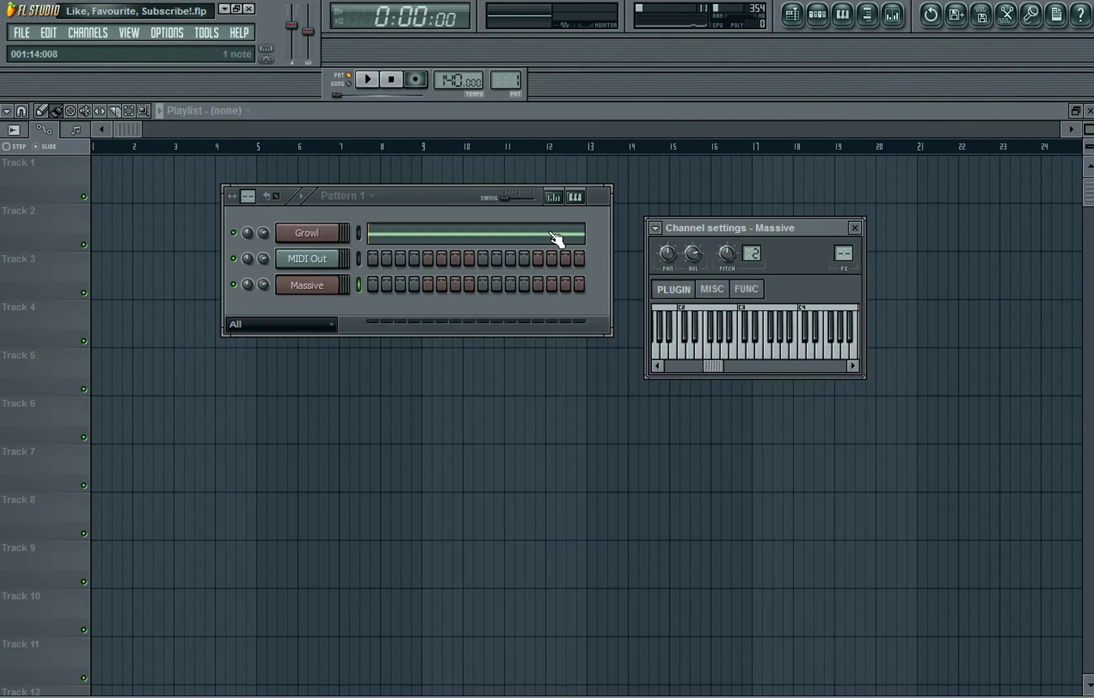
click(701, 355)
click(723, 359)
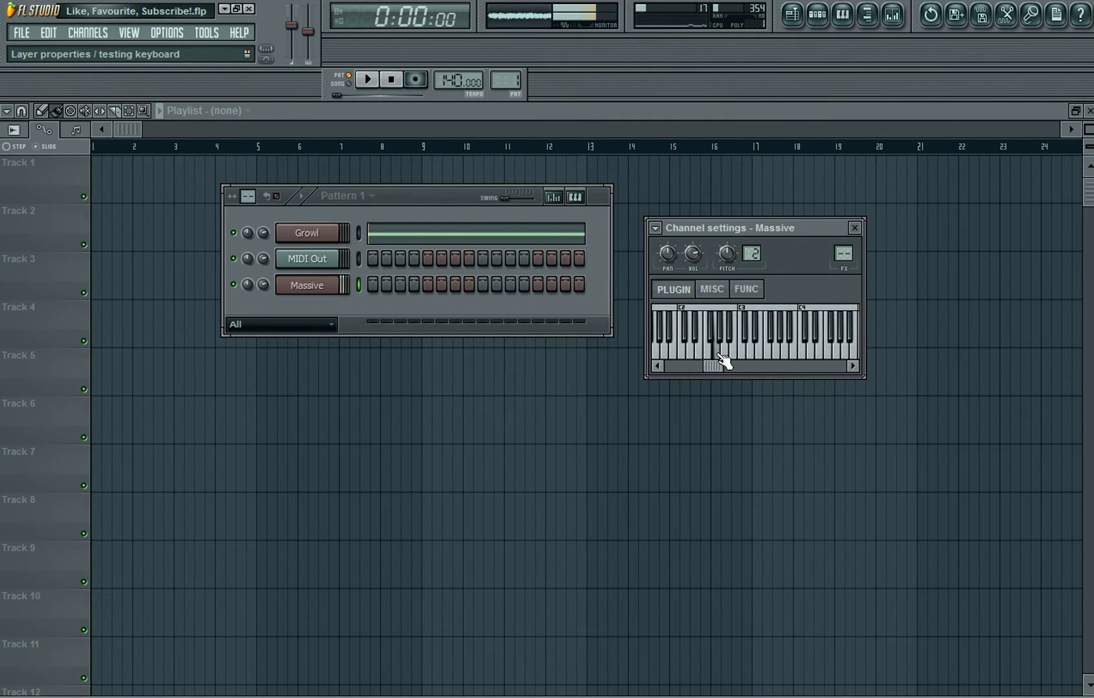
click(697, 358)
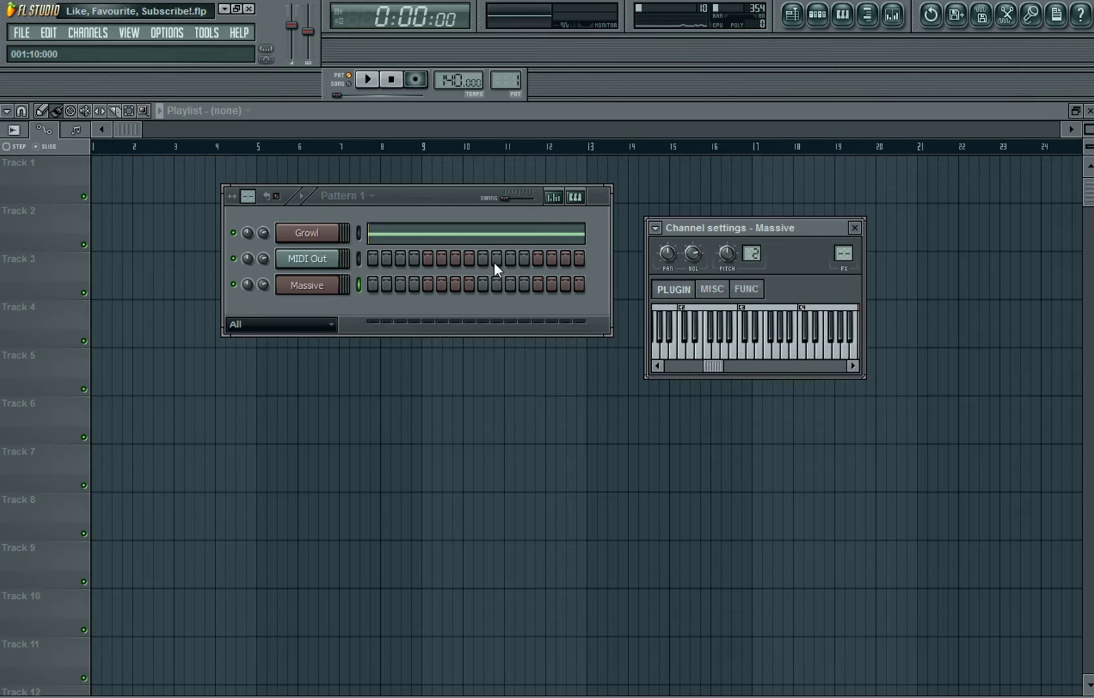
Route the Massive channel to mixer track 2 and reposition the mixer so its effect slots are fully accessible.
drag(813, 230, 812, 201)
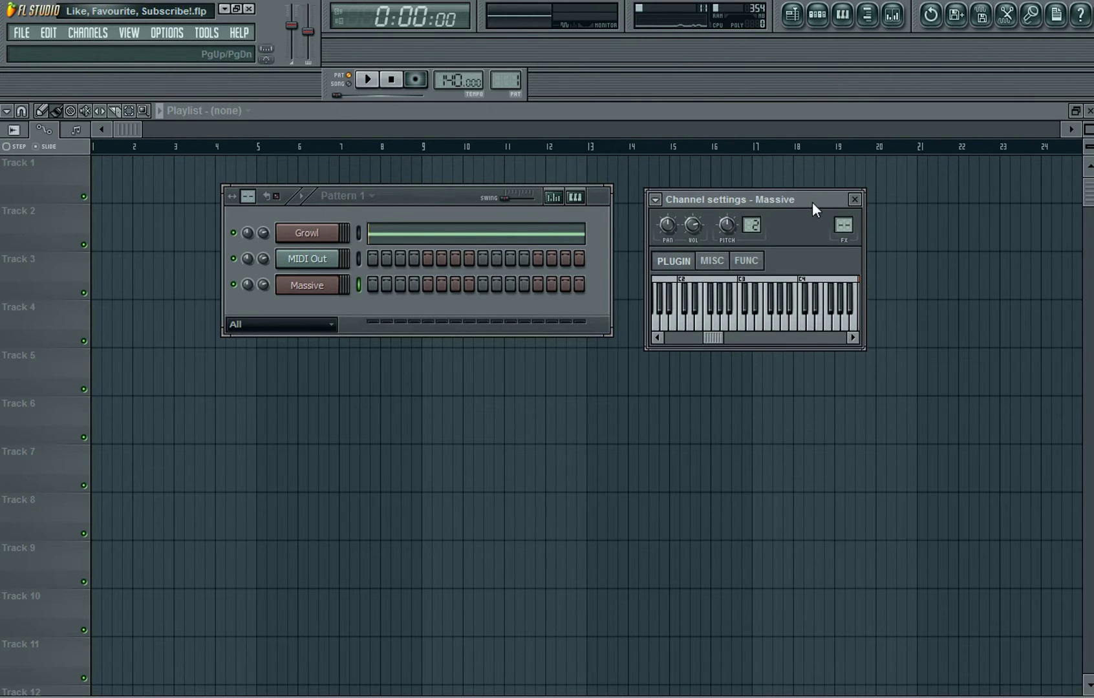
click(655, 199)
click(686, 237)
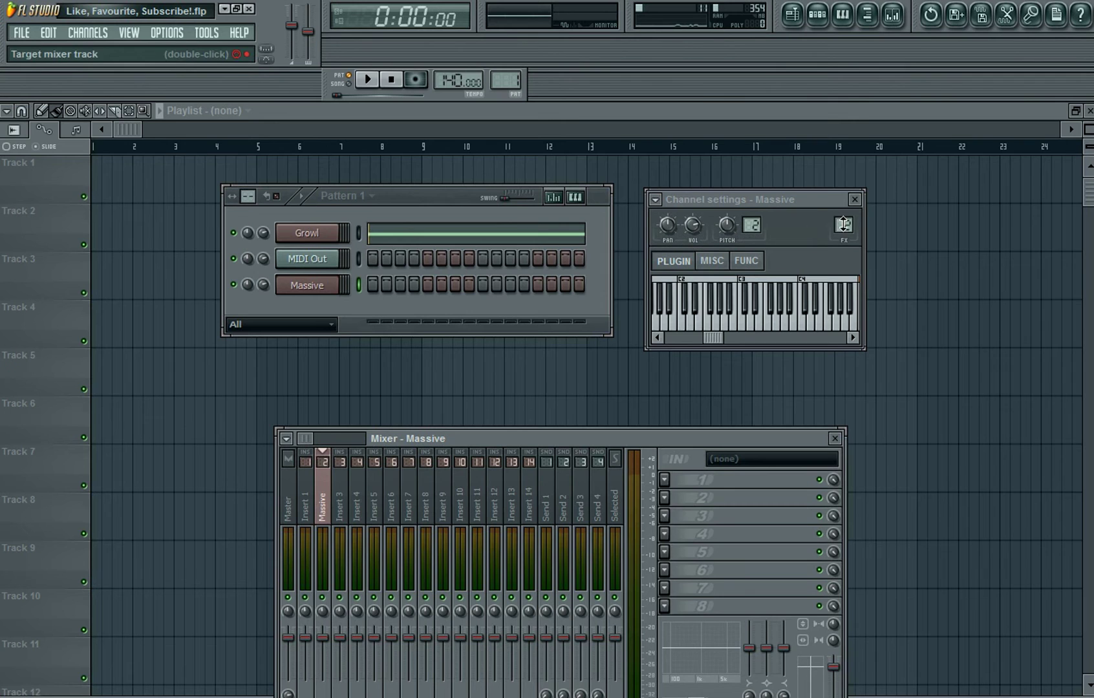
drag(578, 436, 560, 410)
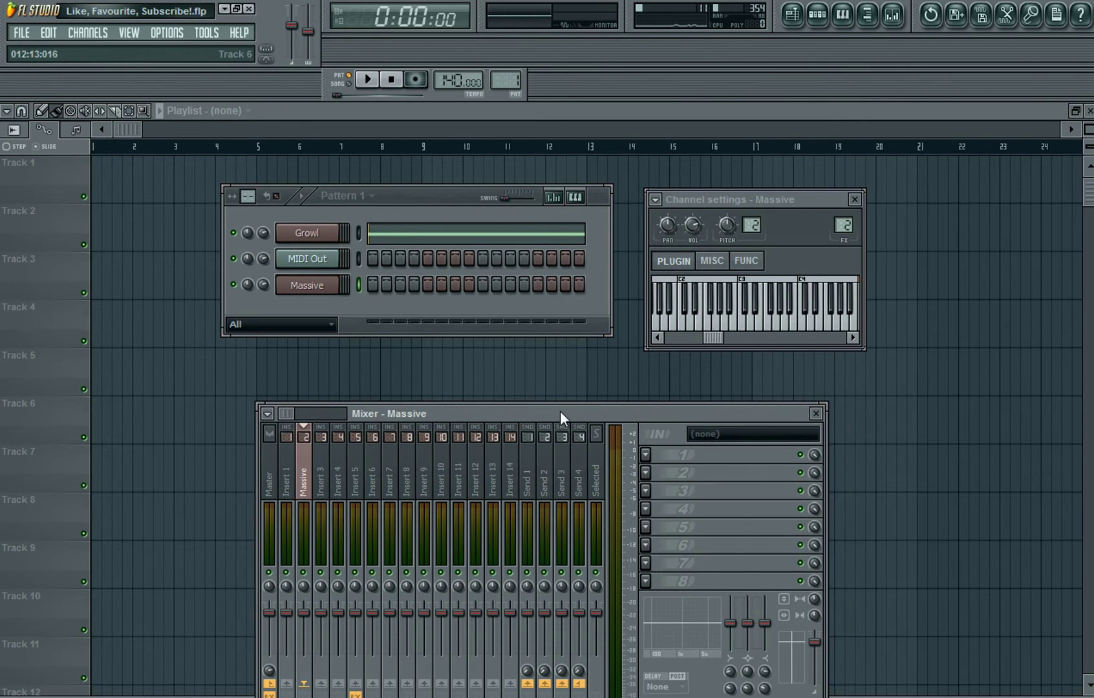
drag(641, 420, 636, 287)
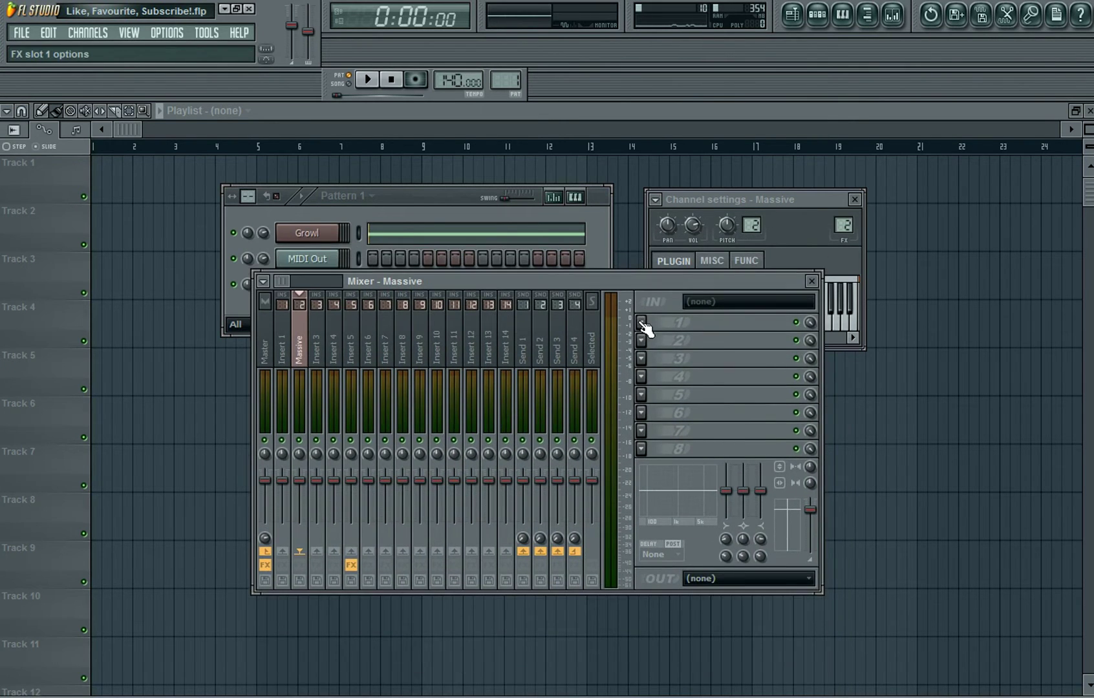
Load Ohmicide into effect slot 1 of the Massive mixer track, close its window, and lower the slot's mix level slightly.
click(640, 321)
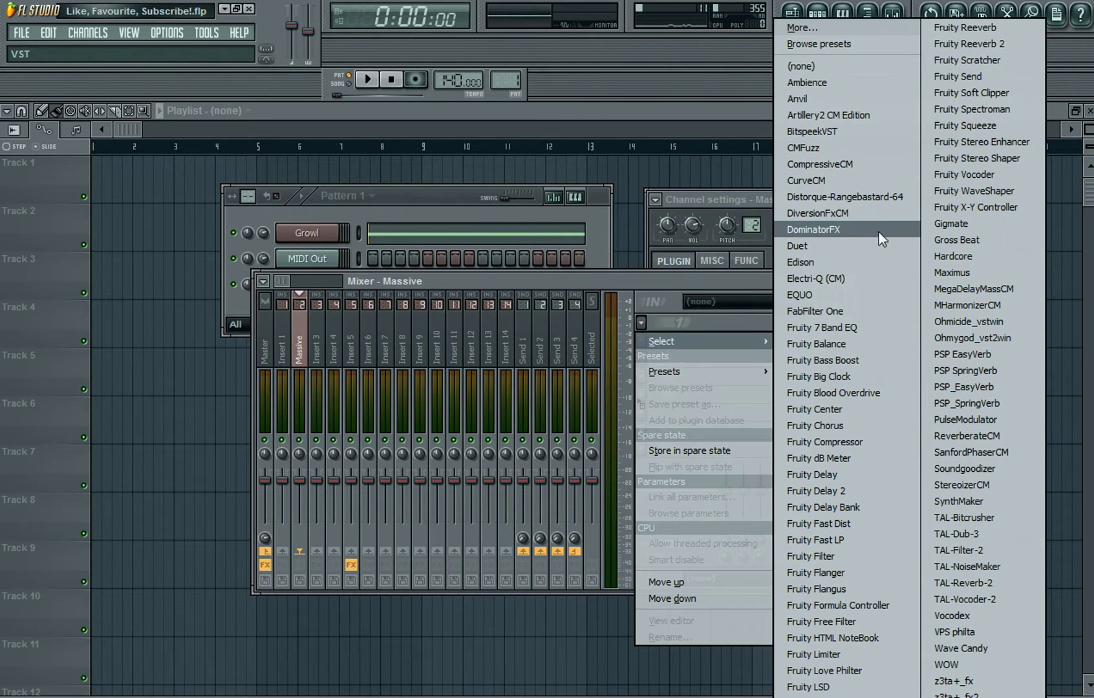
click(1010, 322)
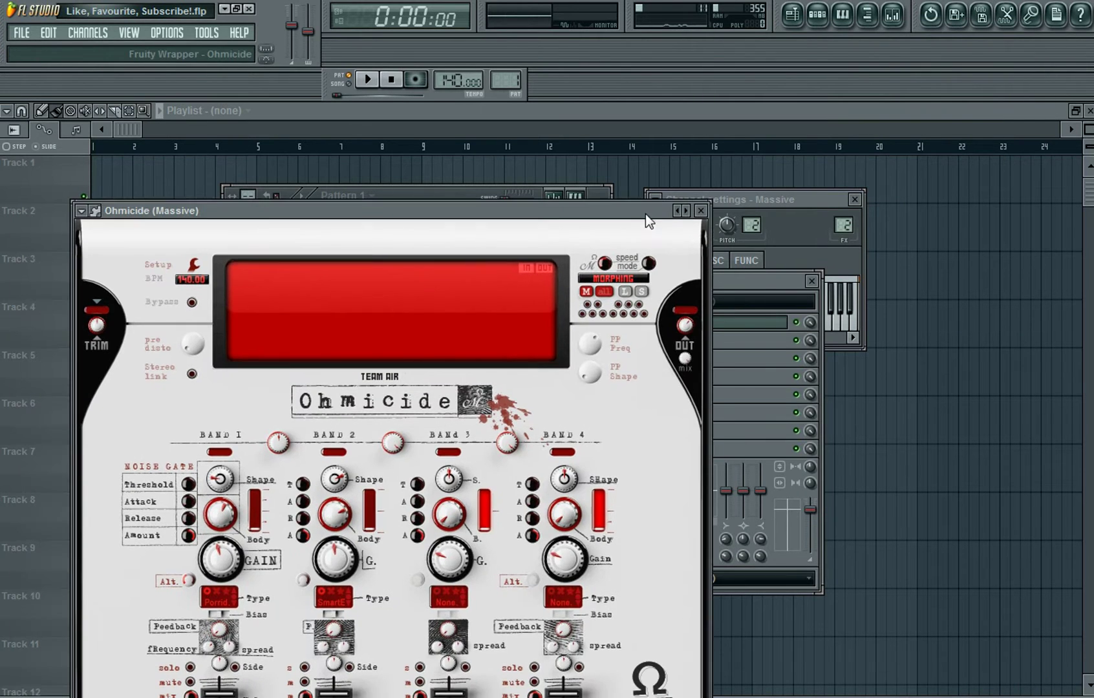
click(700, 211)
drag(810, 322, 810, 327)
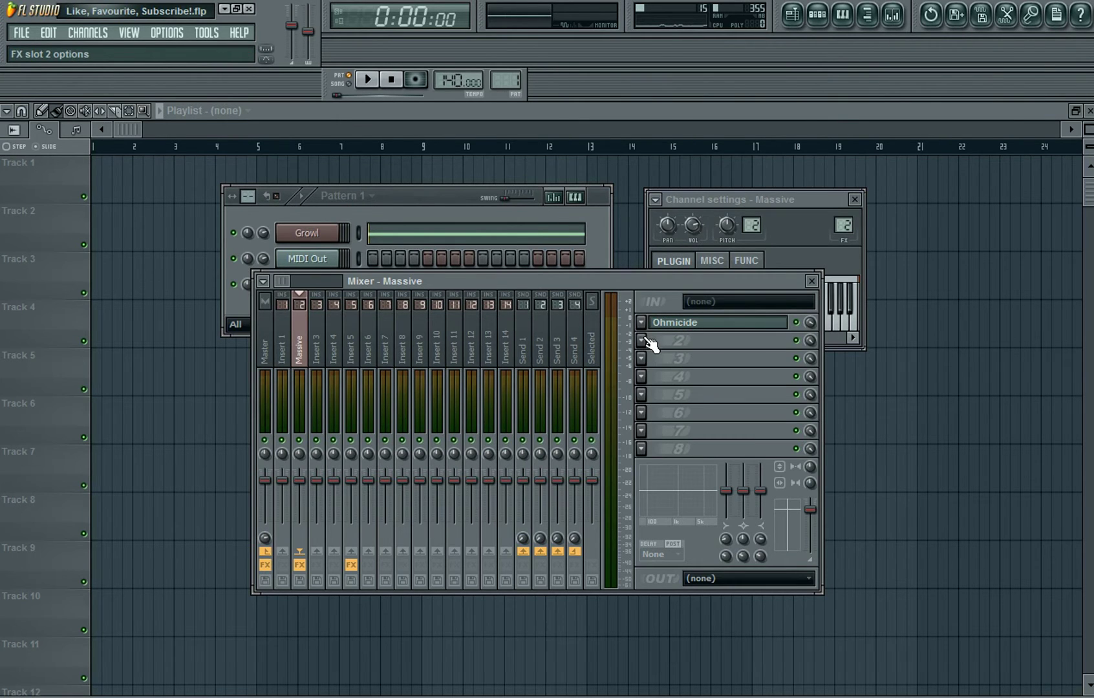
Load Fruity Parametric EQ 2 into effect slot 2 of the Massive mixer track and move its window clear.
click(642, 338)
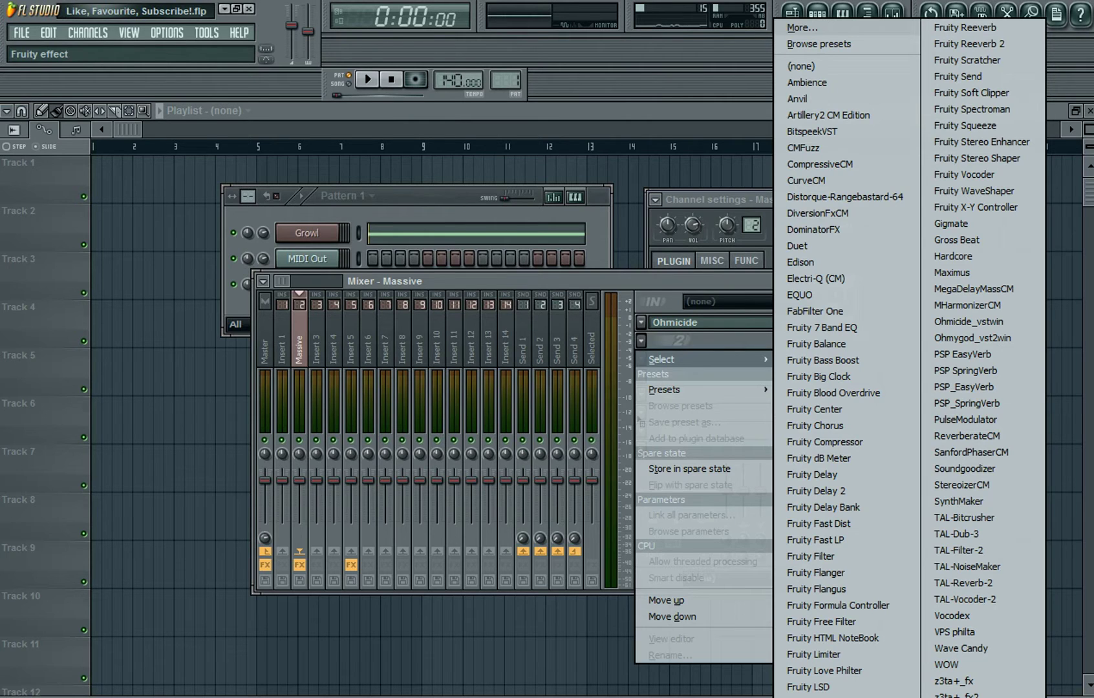
click(829, 697)
drag(490, 268, 674, 240)
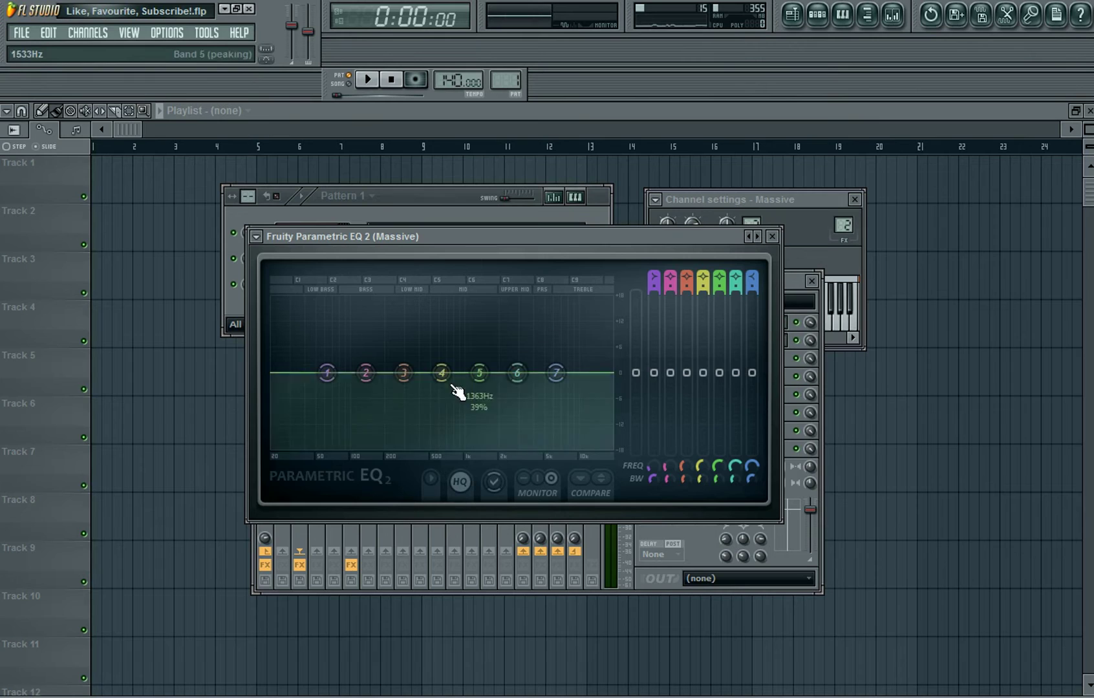
Boost EQ band 2 slightly, cut band 7 strongly, and cut band 5 gently at about 1419 Hz.
drag(365, 373, 366, 352)
drag(571, 375, 554, 421)
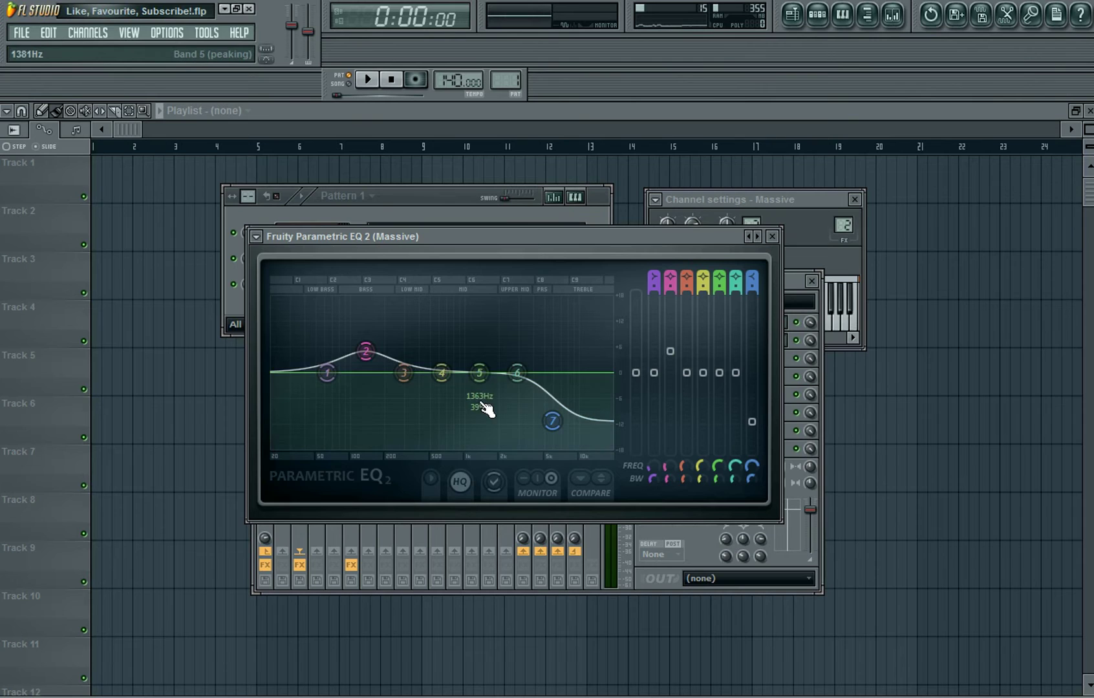
drag(479, 378, 482, 391)
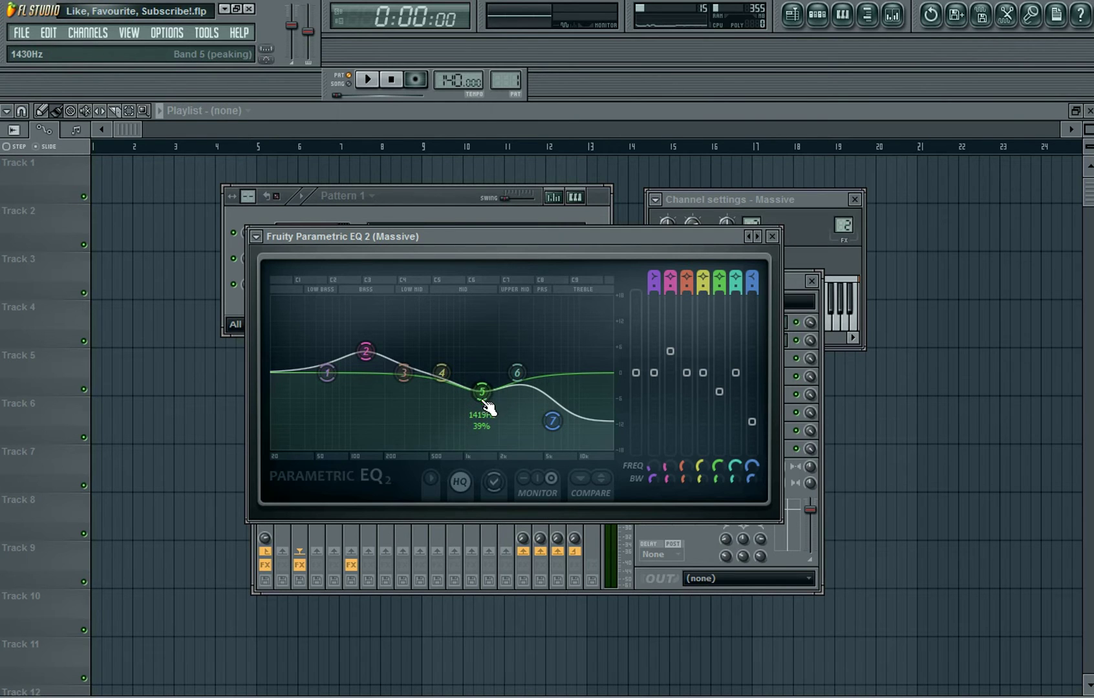
Bring the step sequencer and the Massive channel's test keyboard in front of the EQ, with the Massive window closed.
click(425, 197)
click(342, 283)
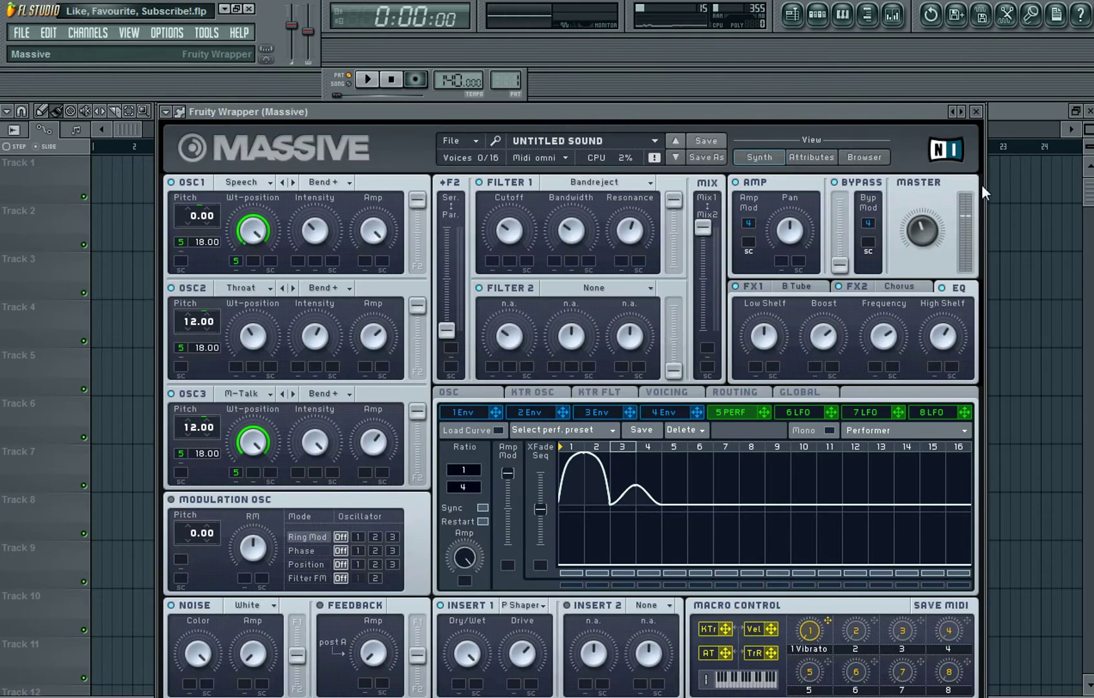
click(976, 111)
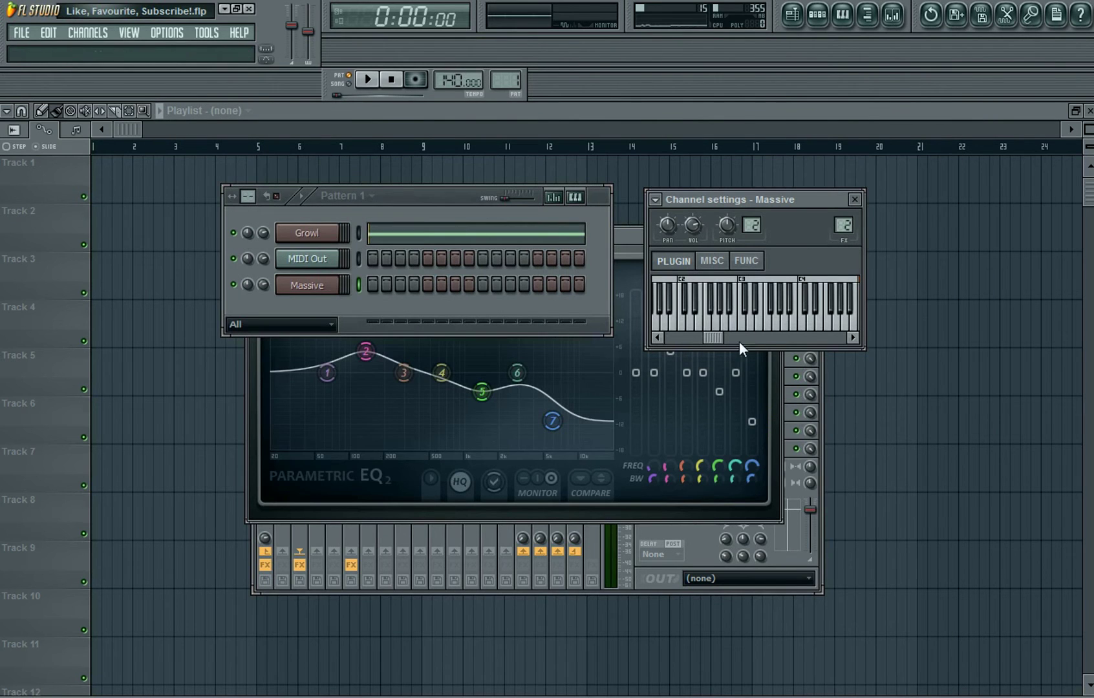
Audition the EQ-processed Massive sound with a few notes on the channel's test keyboard, then close the channel settings.
click(711, 326)
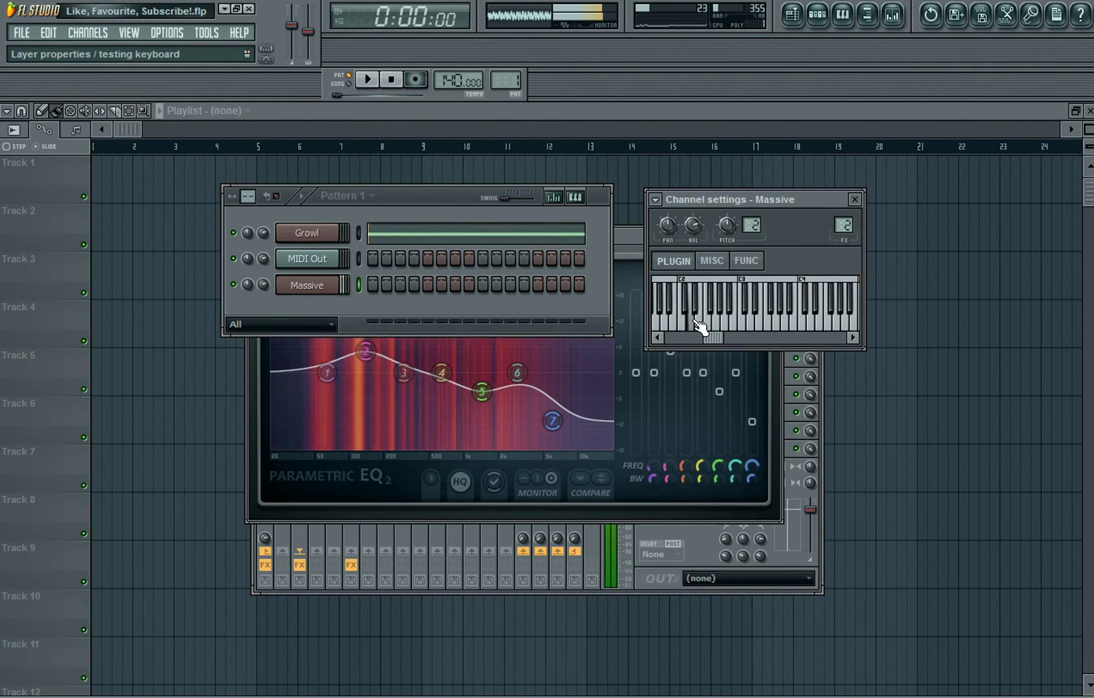
click(723, 322)
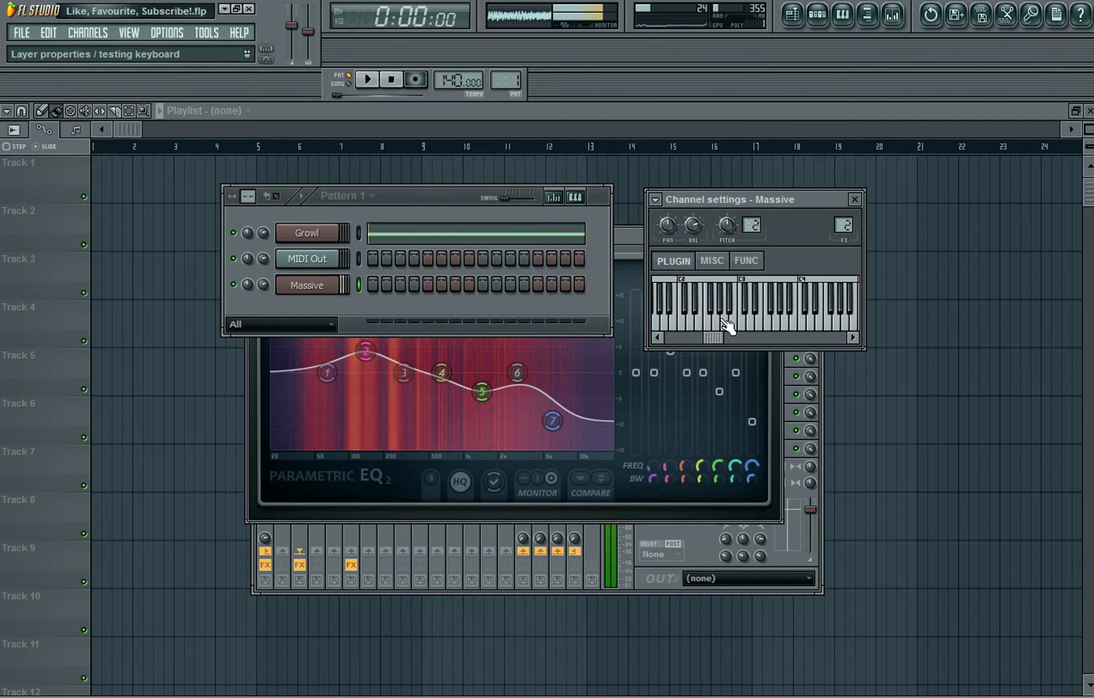
click(854, 199)
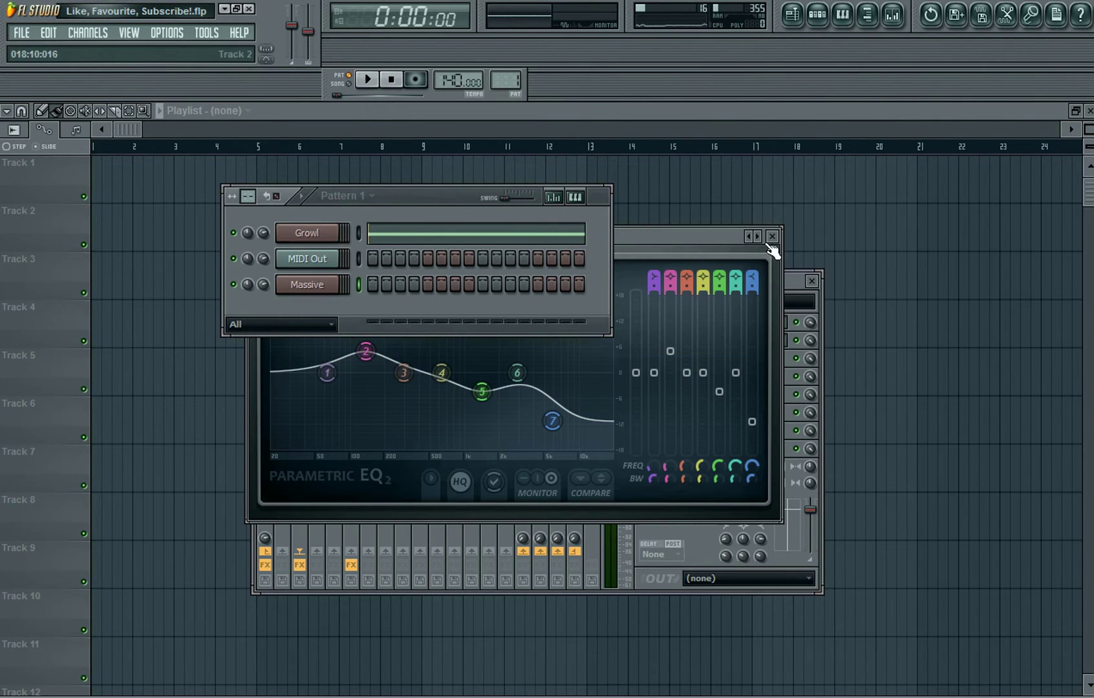
Load WOW into effect slot 3 of the Massive mixer track, dismiss its purchase reminder, and position its window.
drag(797, 284, 787, 203)
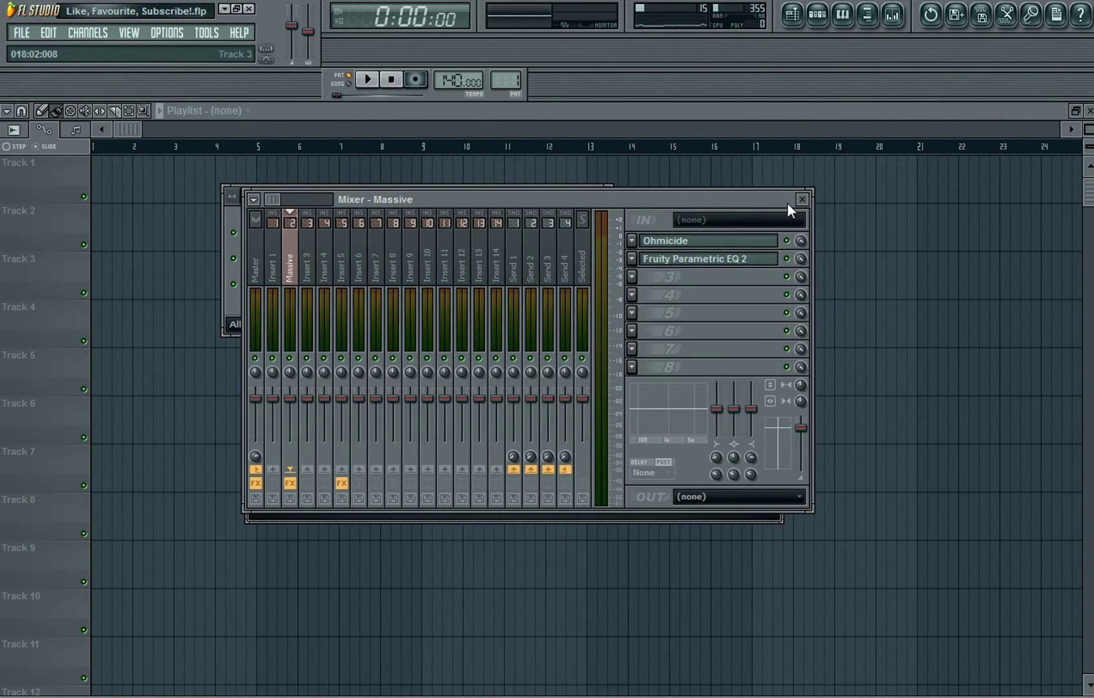
click(633, 278)
mouse_move(657, 295)
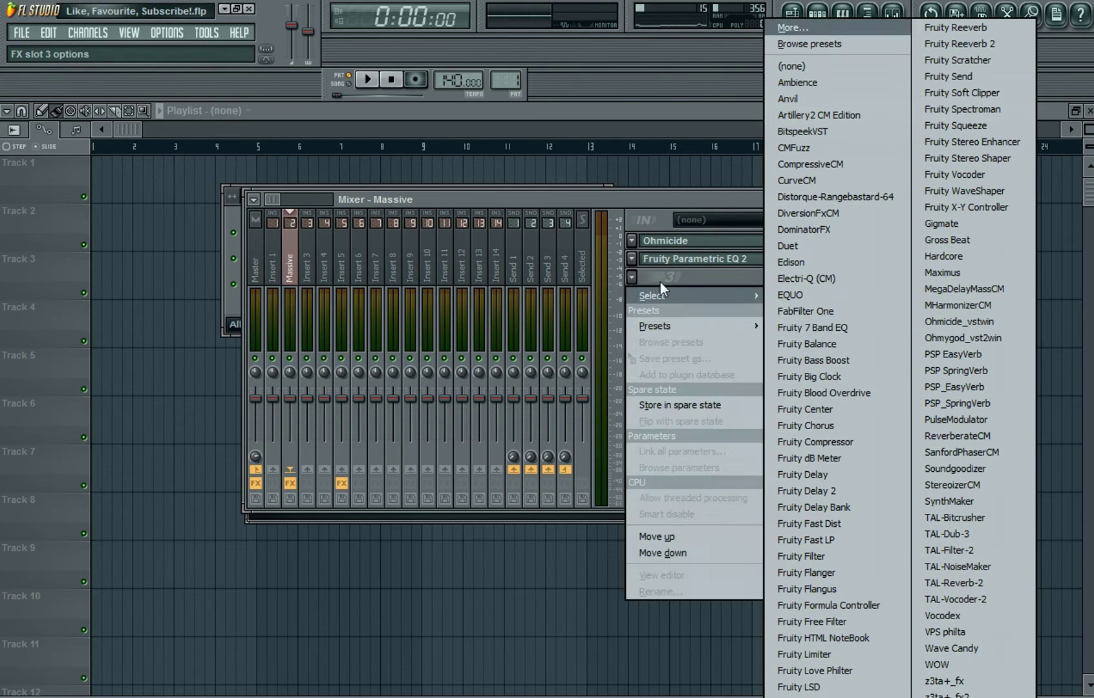
click(983, 664)
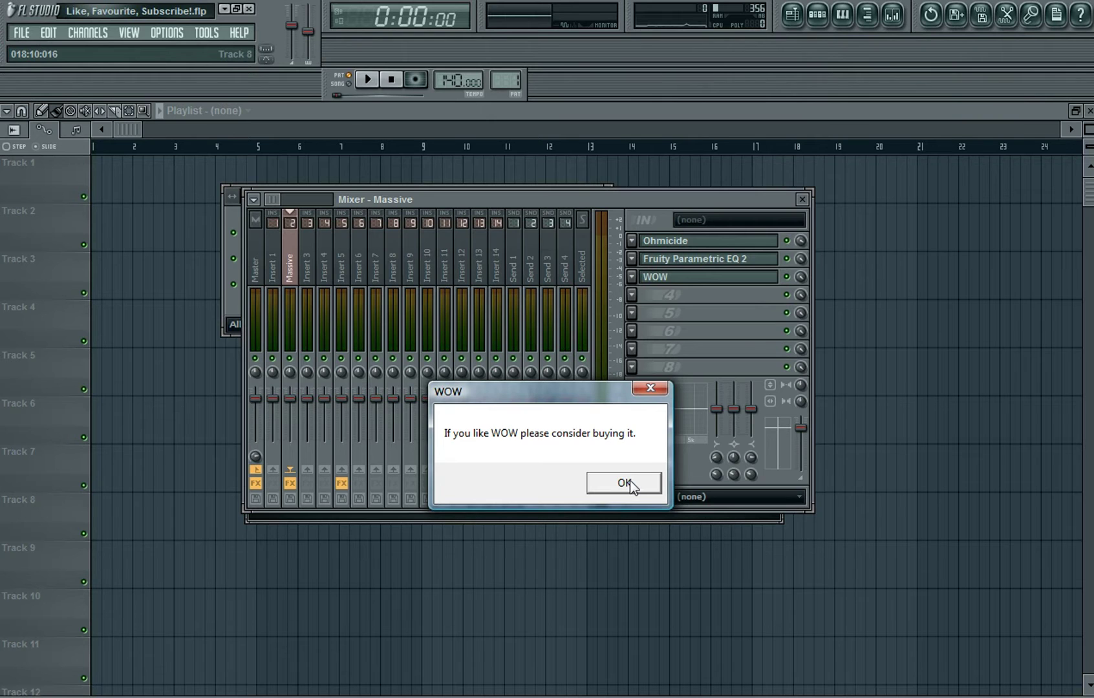
click(624, 483)
drag(420, 311, 650, 188)
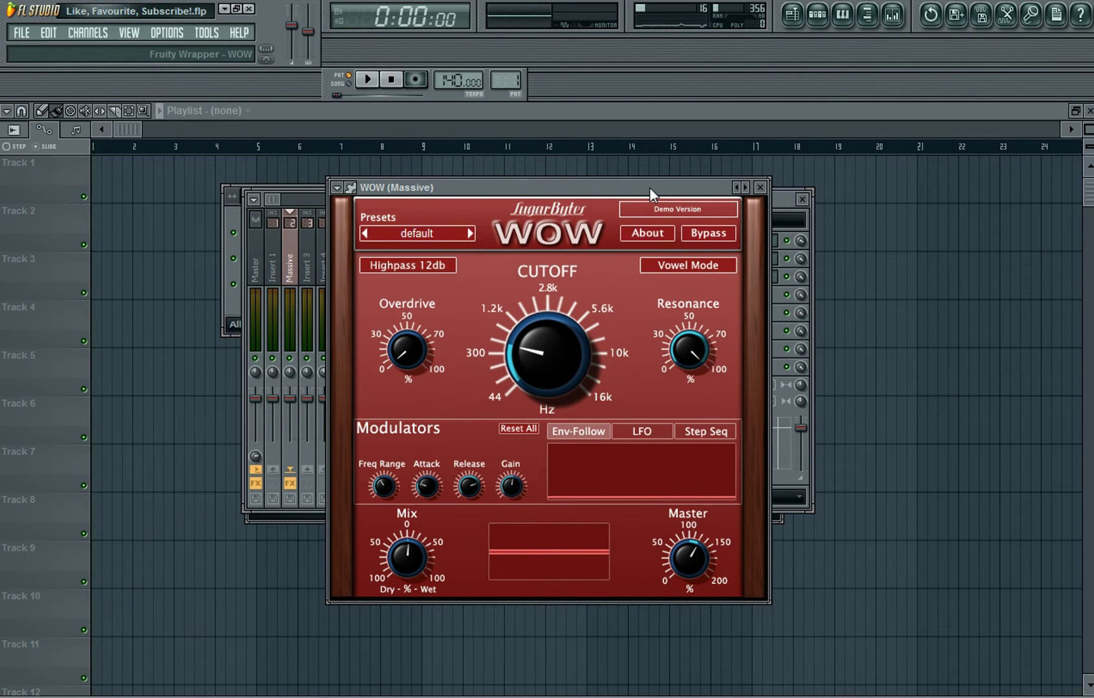
drag(649, 188, 645, 183)
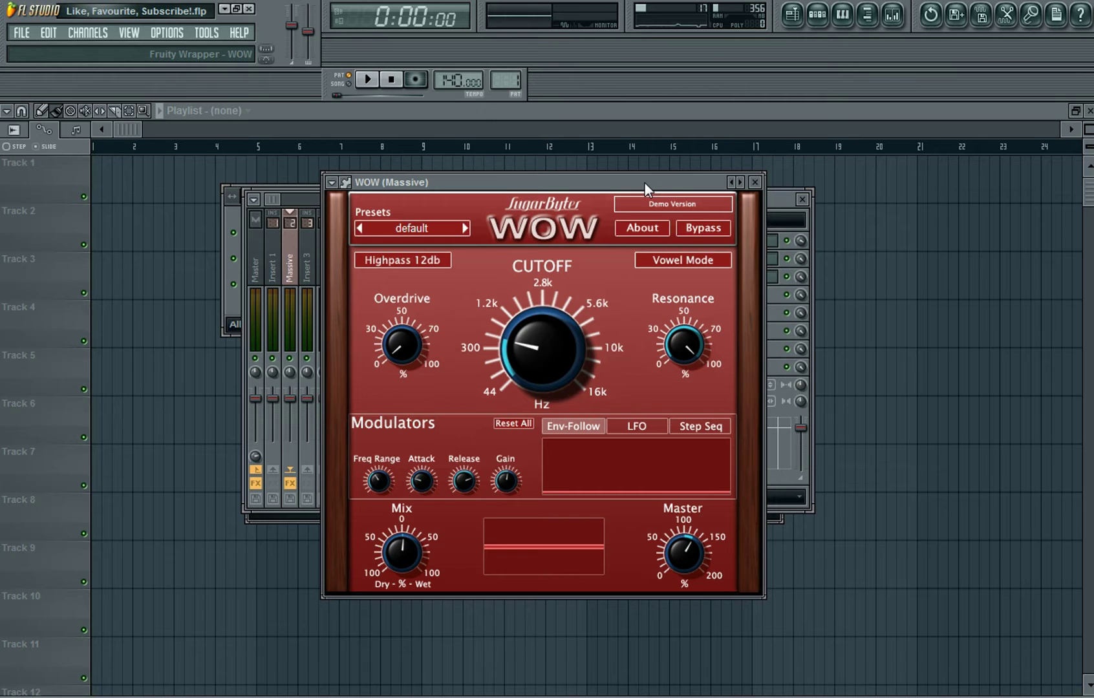
drag(645, 183, 648, 175)
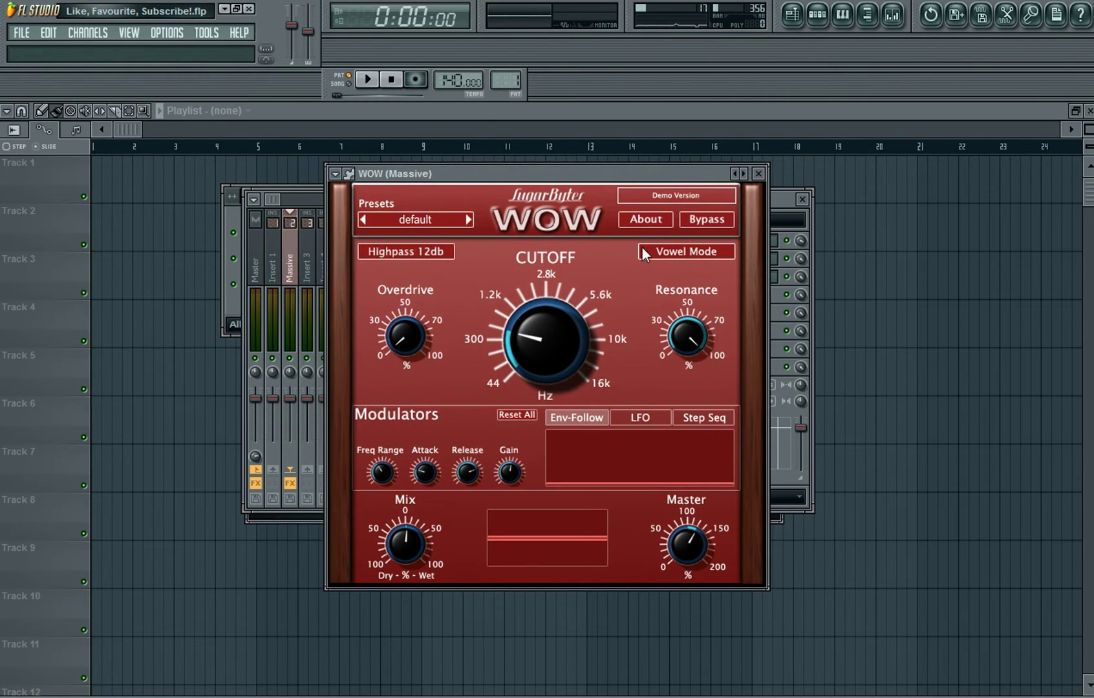
Enable Vowel Mode in WOW and set its filter type to Band Reject.
click(693, 254)
click(430, 253)
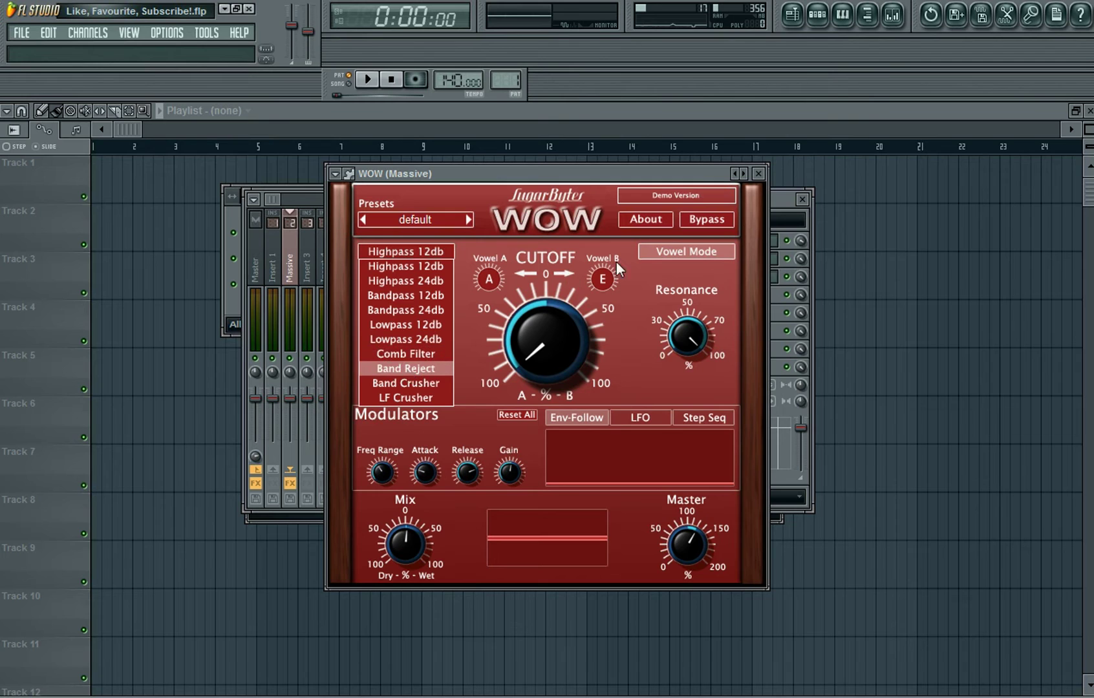
click(596, 252)
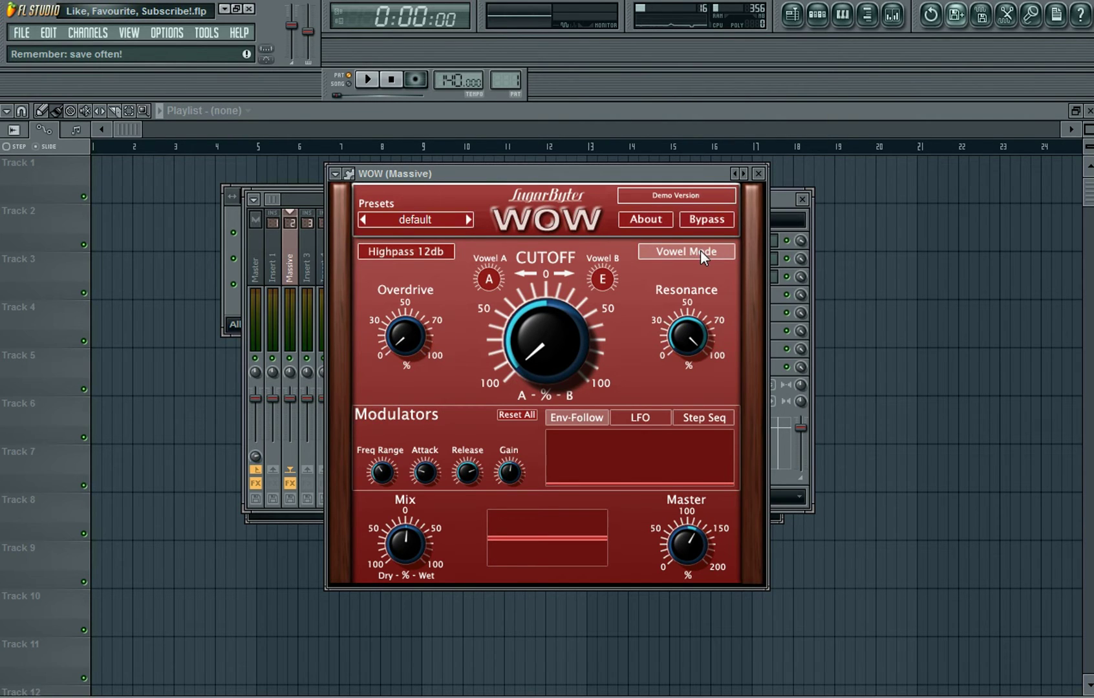
click(399, 251)
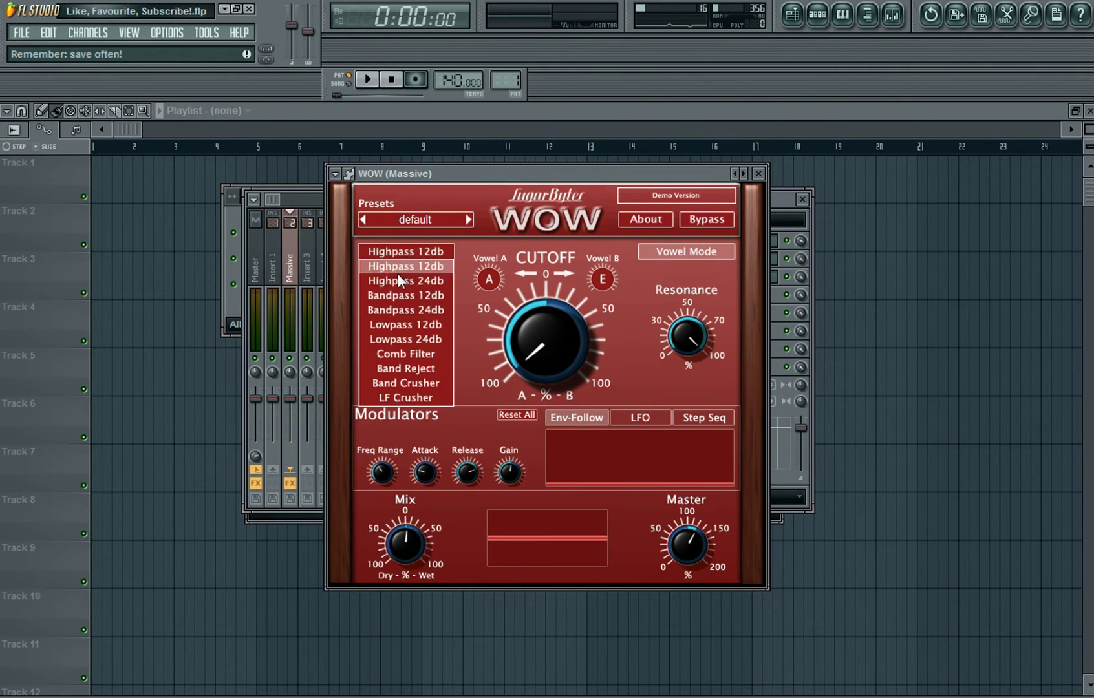
click(434, 368)
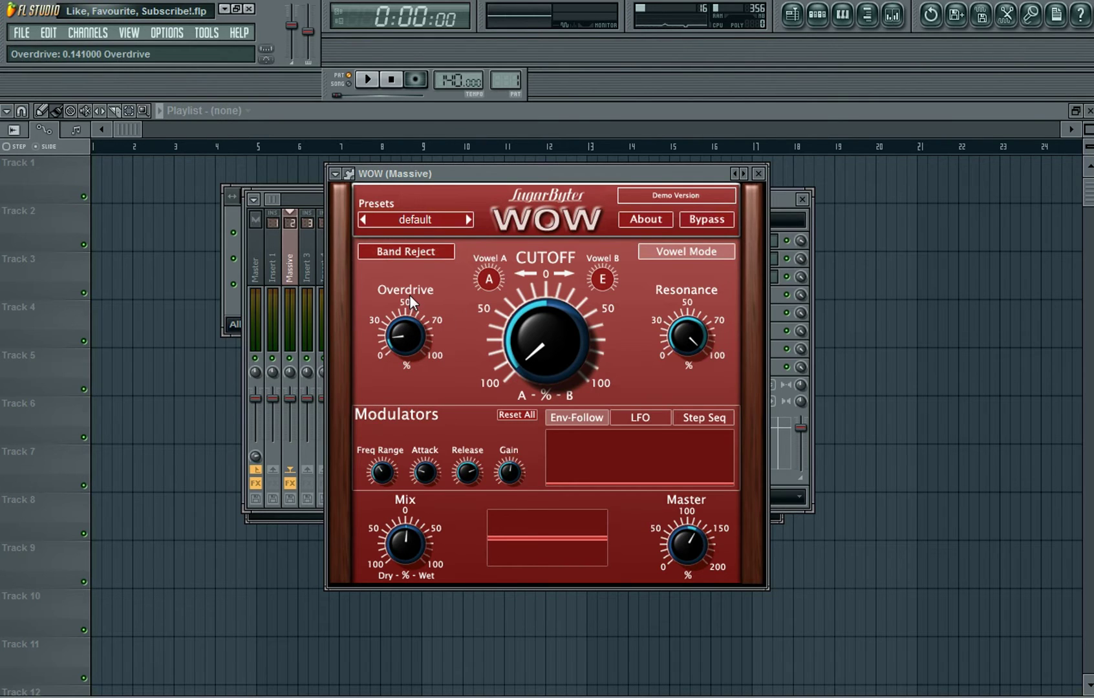
Raise WOW's overdrive to about 15%, shift its mix toward wet, and lower its resonance slightly.
drag(410, 296, 413, 294)
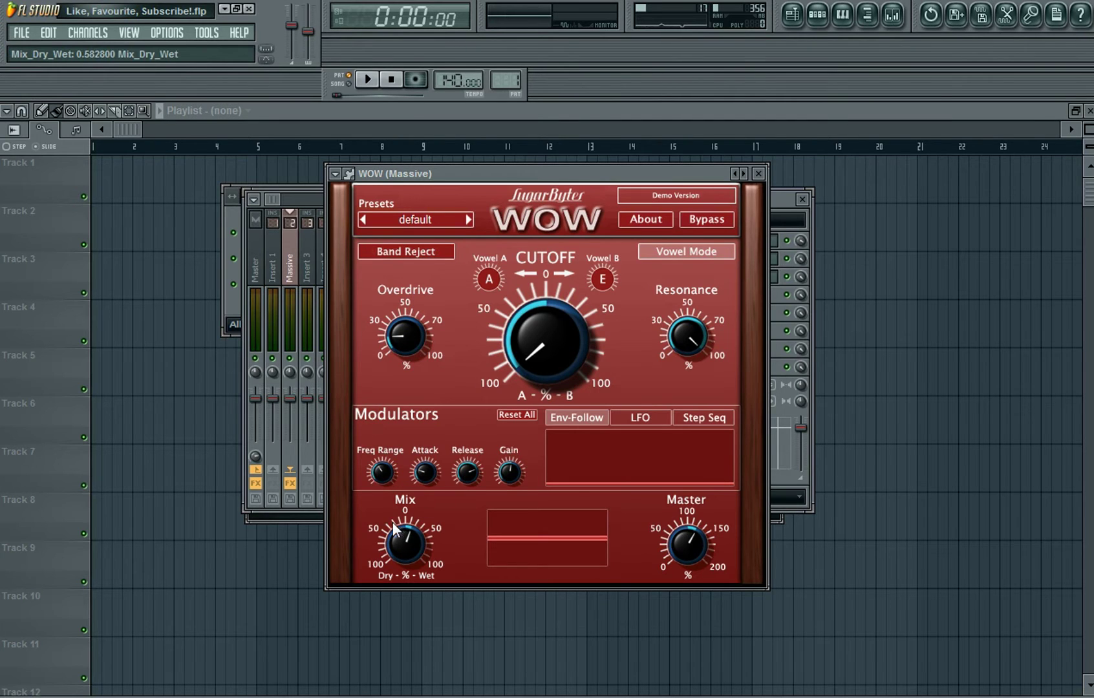
drag(385, 489, 385, 495)
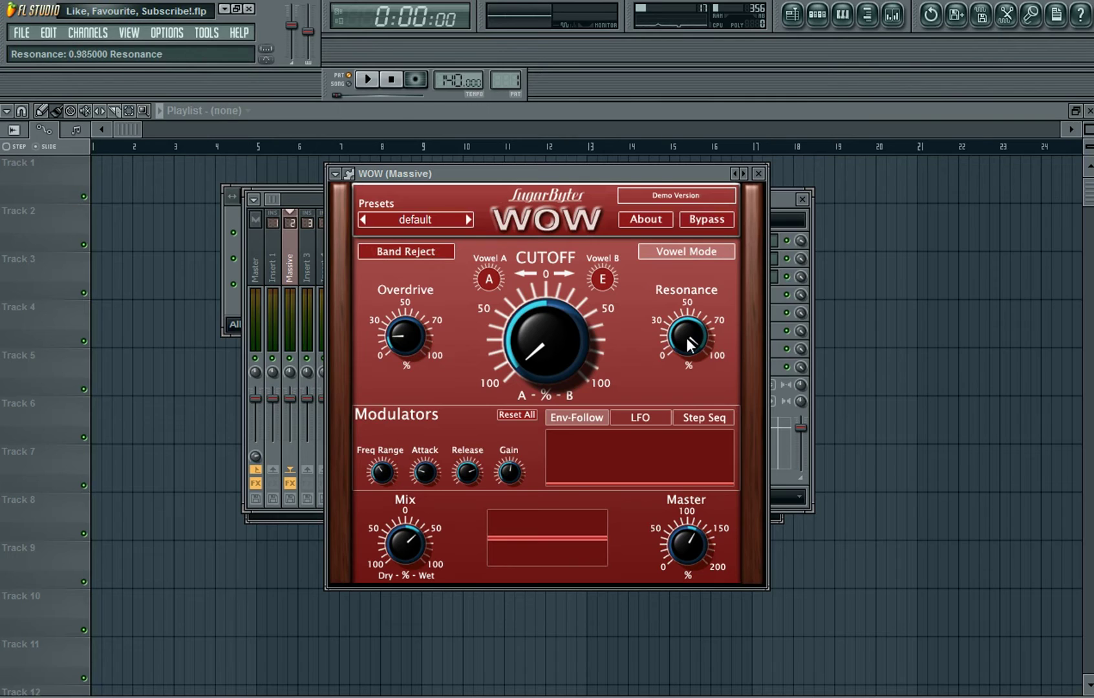
drag(686, 345, 687, 353)
Bring the step sequencer and the Massive channel's test keyboard forward and audition the sound through WOW.
drag(642, 178, 594, 201)
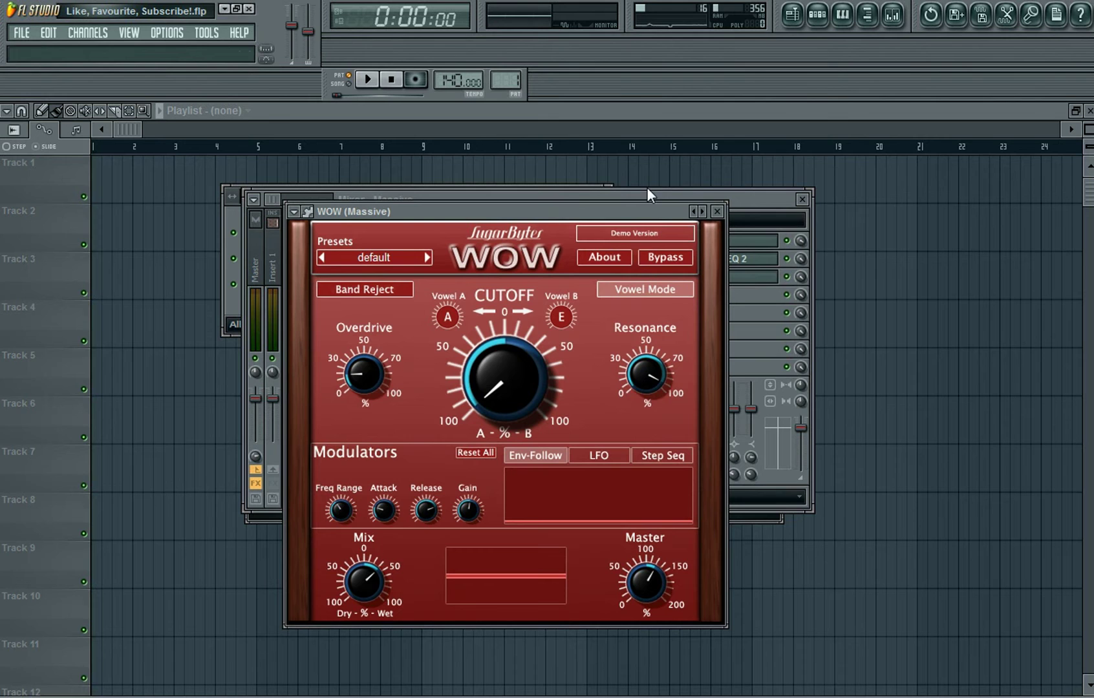
click(650, 197)
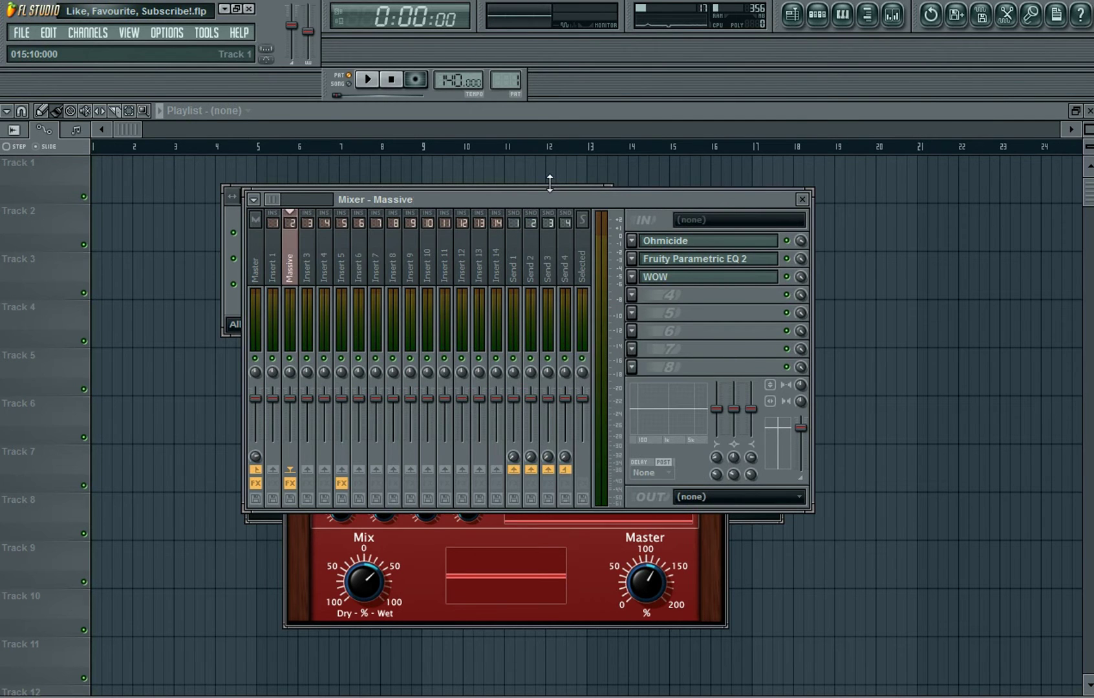
click(550, 183)
click(312, 283)
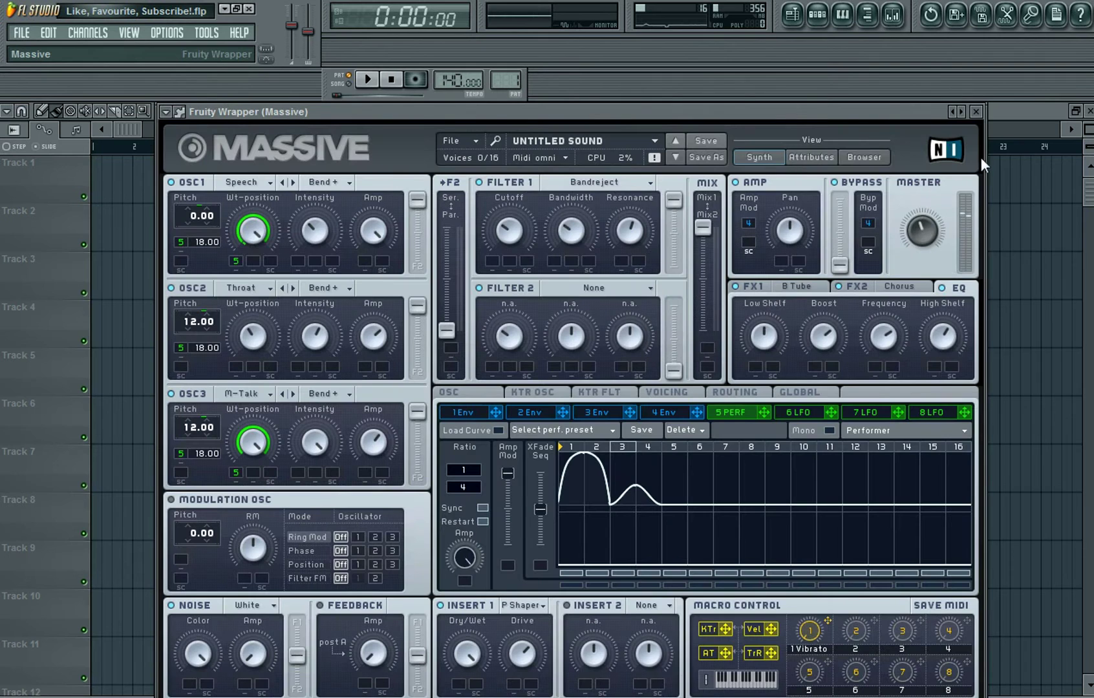
click(979, 116)
click(701, 320)
click(703, 321)
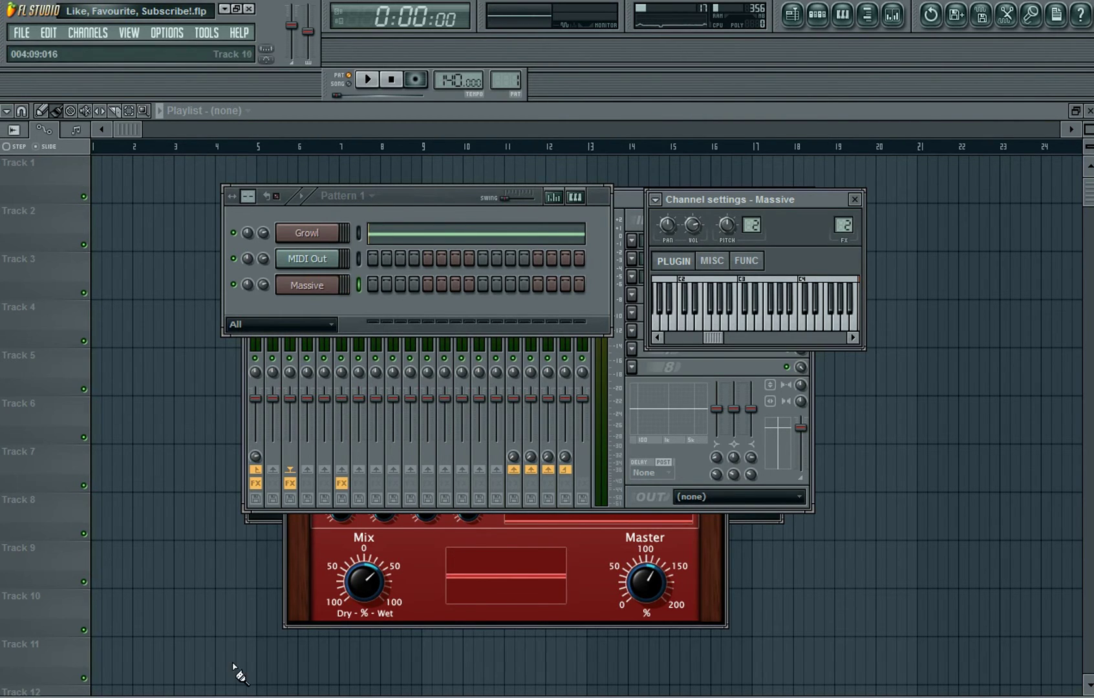
Switch to Pattern 2 and draw a one-bar D2 note at bar 1 in the Massive channel's piano roll.
click(64, 697)
click(819, 23)
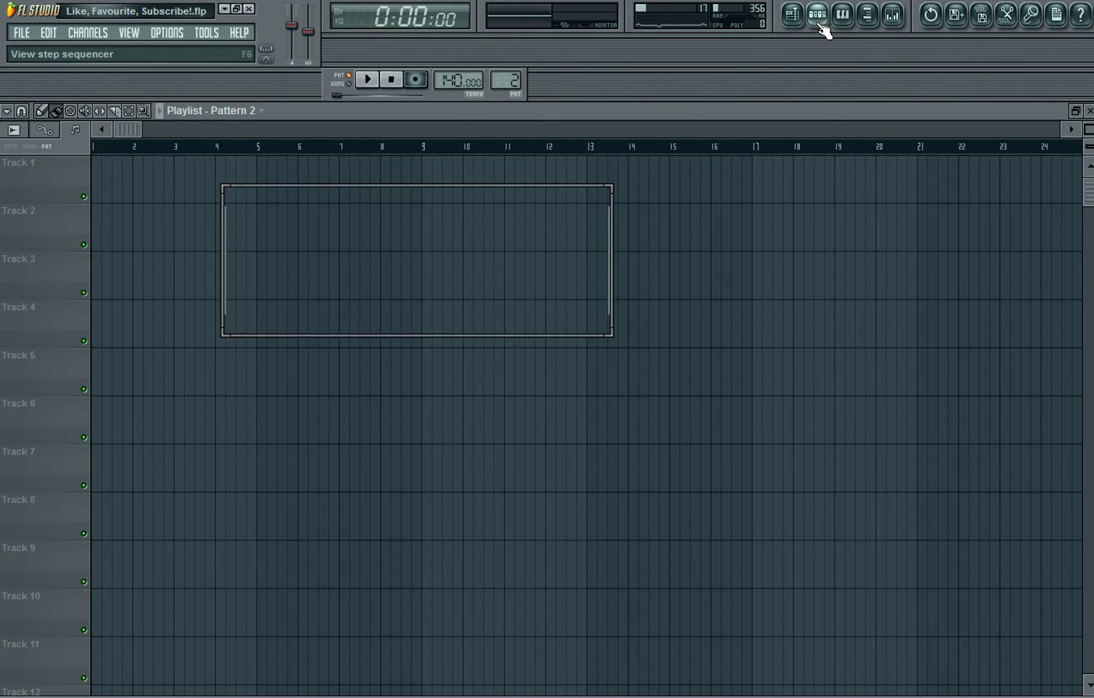
right_click(335, 283)
click(374, 287)
scroll(44, 567, down, 1)
click(40, 637)
click(49, 592)
click(81, 589)
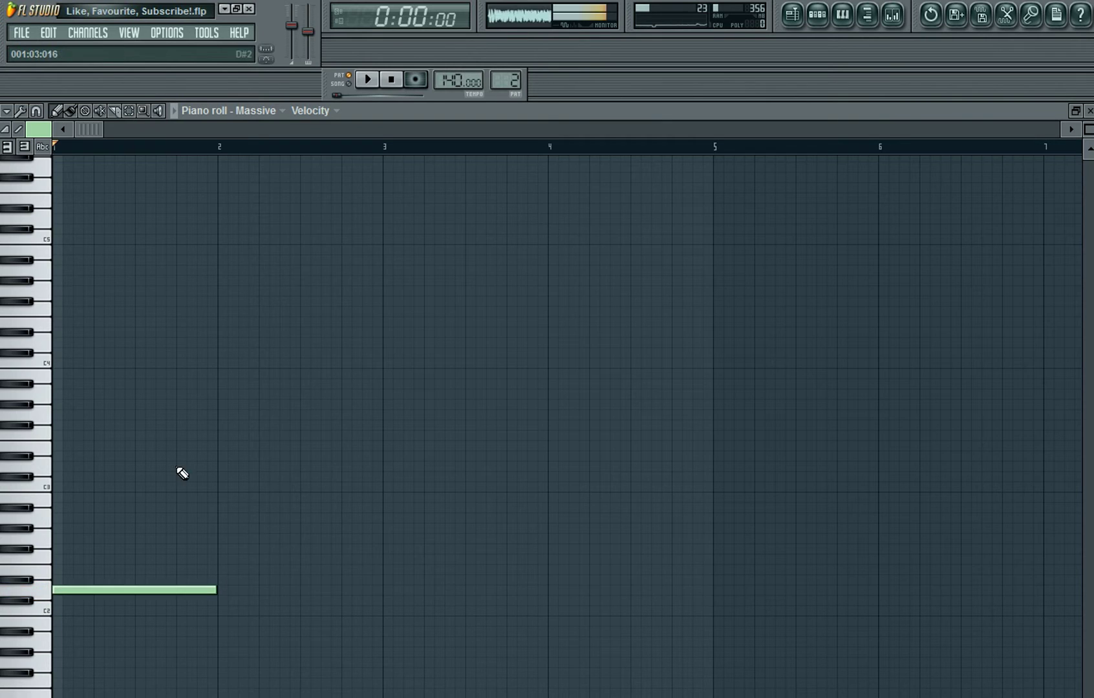
Lower the main volume to 59%, play Pattern 2 briefly, and close the piano roll with playback stopped.
drag(291, 25, 291, 32)
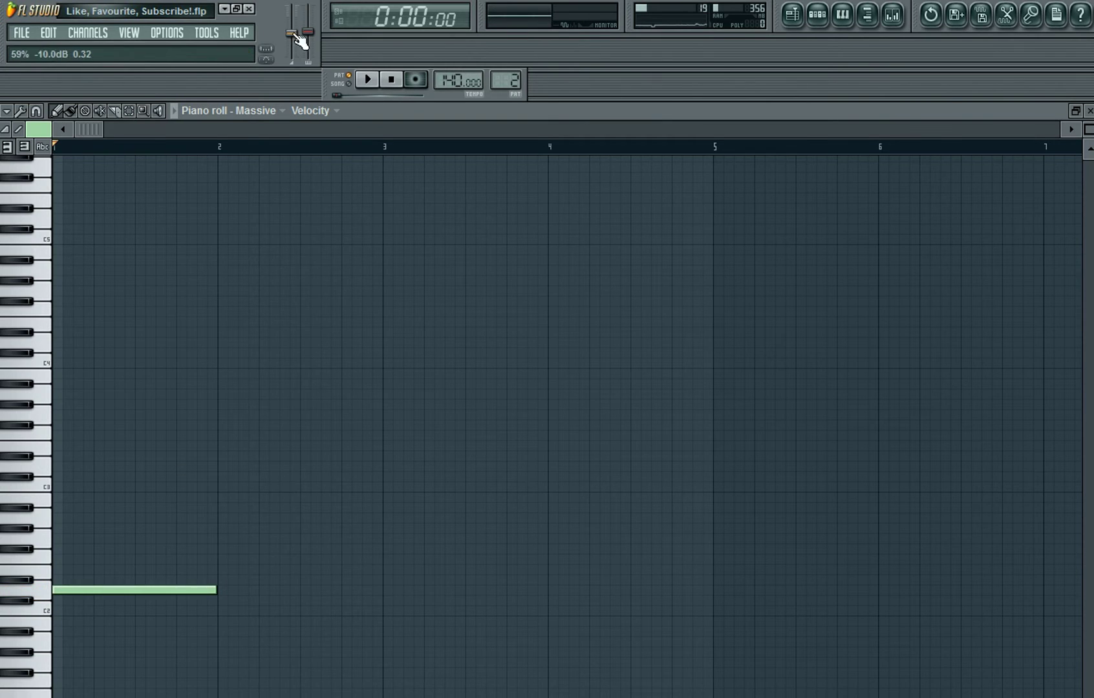
click(378, 87)
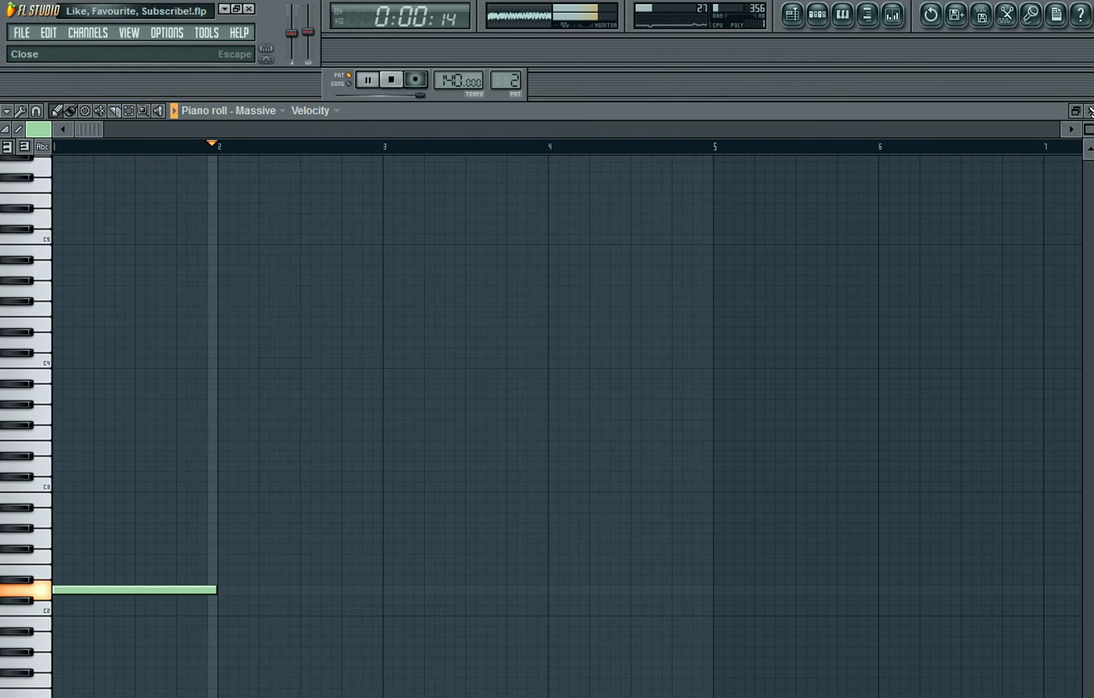
click(1090, 111)
click(391, 80)
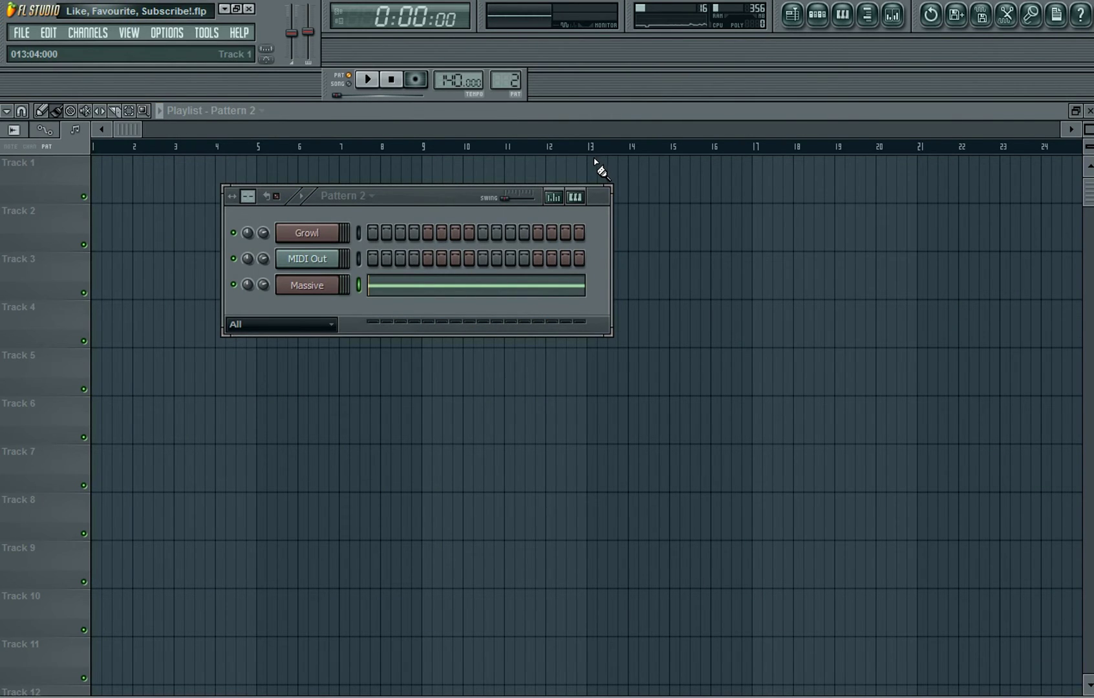
Reopen the WOW editor from the Massive mixer track and dismiss its purchase reminder.
click(890, 23)
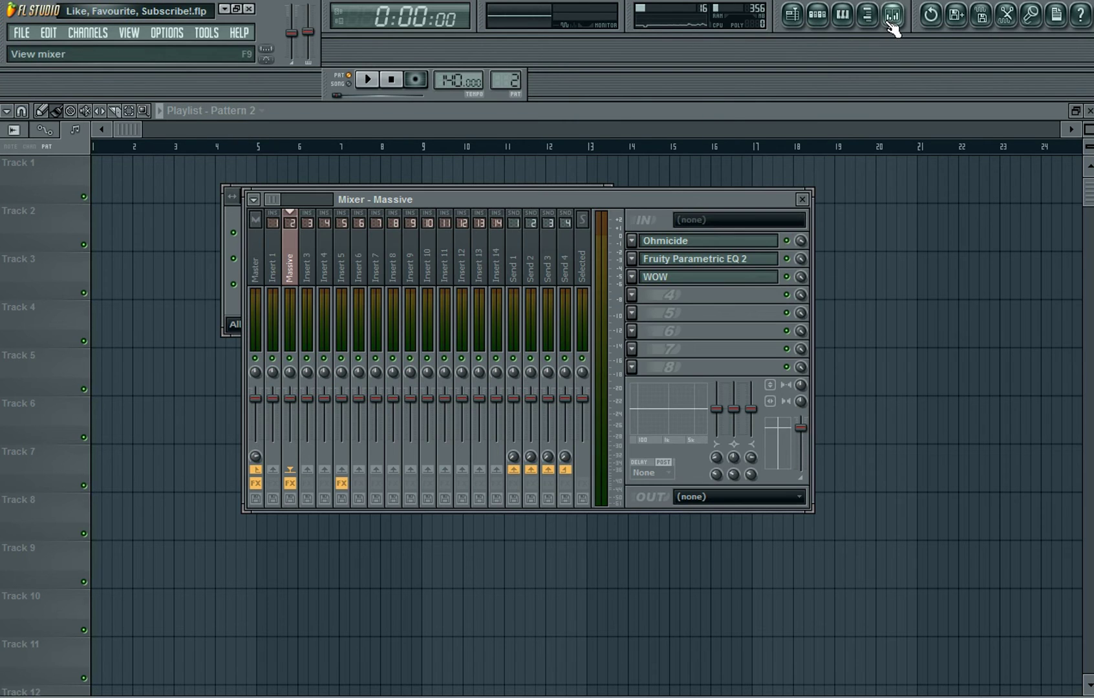
click(687, 285)
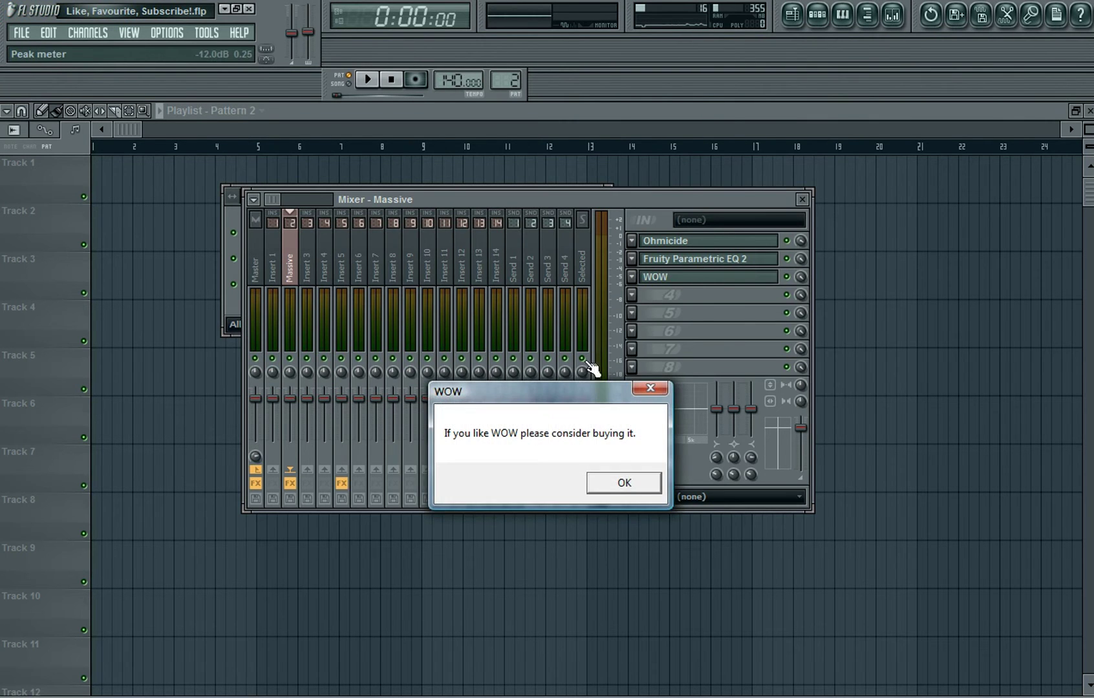
click(611, 483)
drag(542, 196, 540, 195)
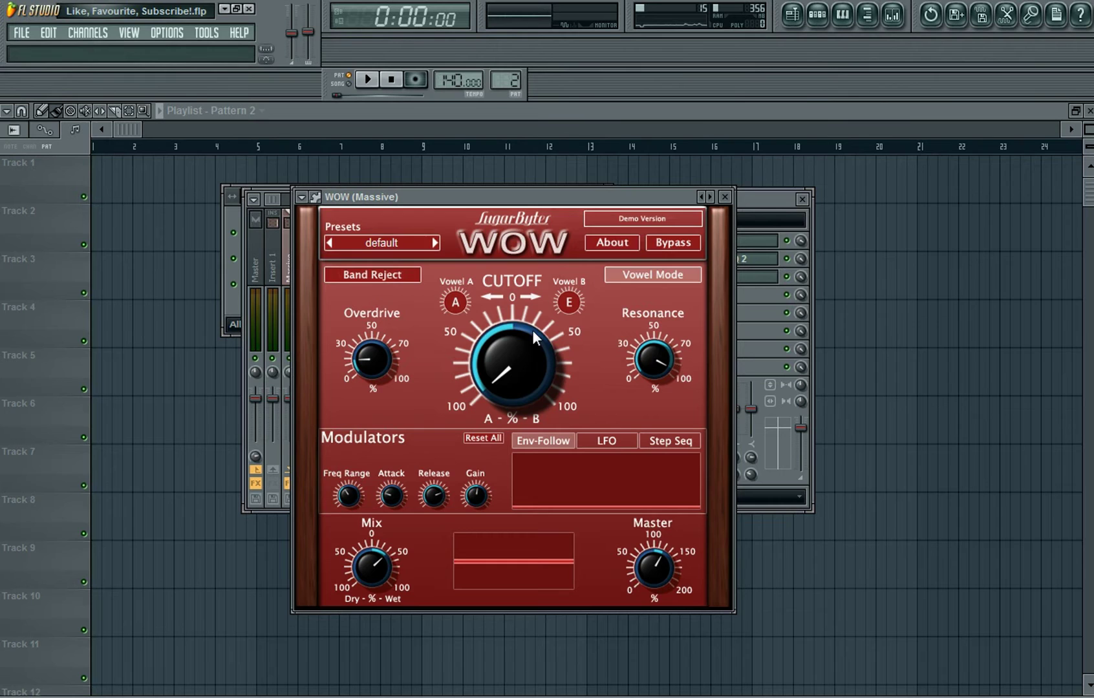
Sweep WOW's cutoff during pattern playback, leave it just on the vowel A side of centre, and stop playback.
click(370, 80)
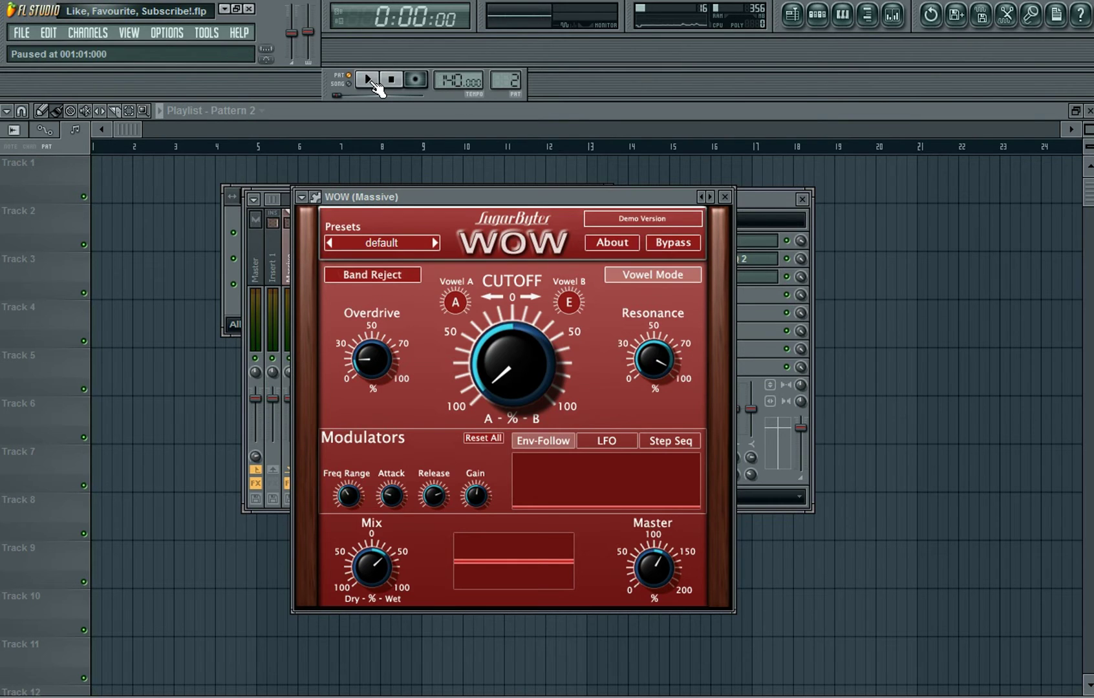
click(373, 82)
drag(507, 361, 489, 395)
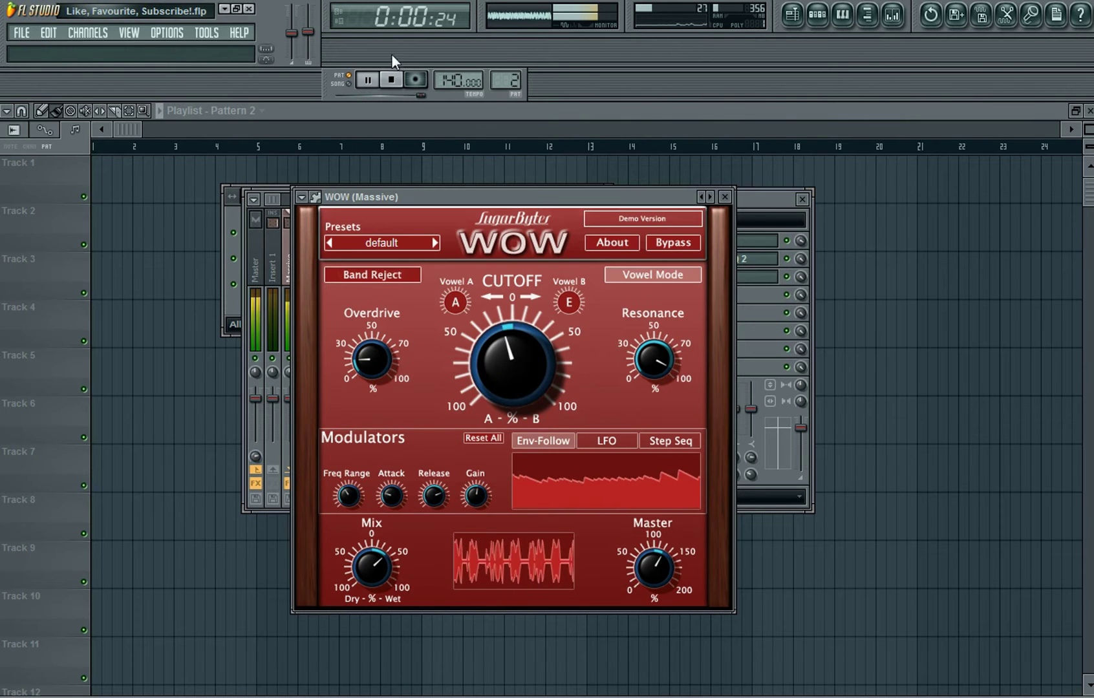
click(390, 79)
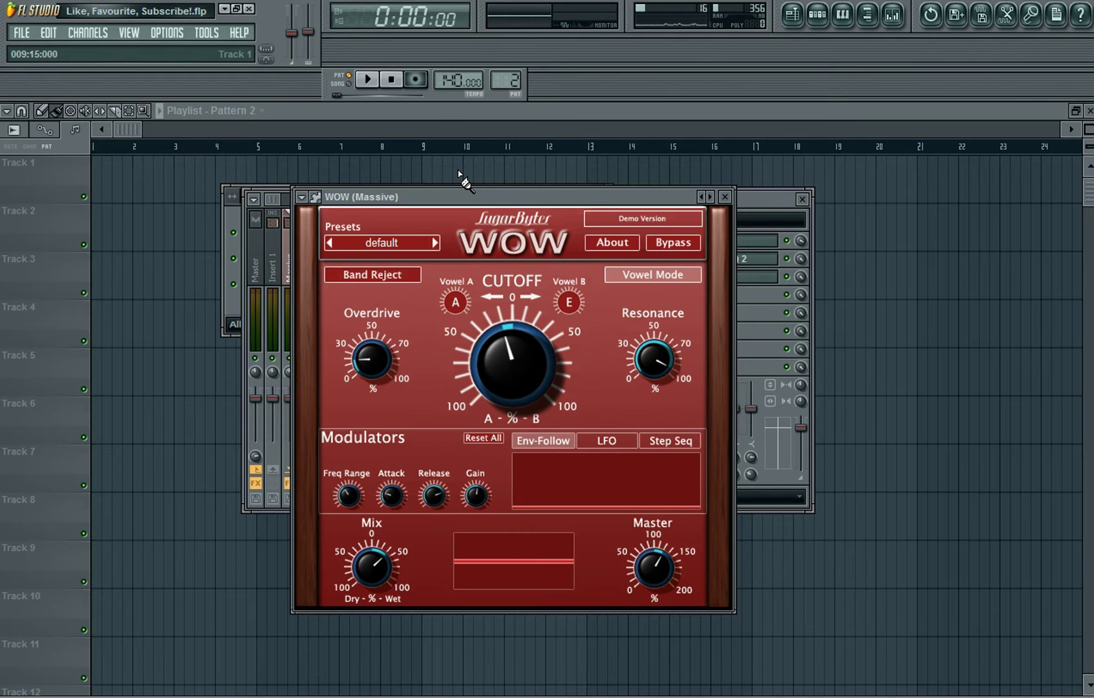
Move the WOW window clear of the step sequencer and delete the MIDI Out channel.
drag(467, 198, 688, 193)
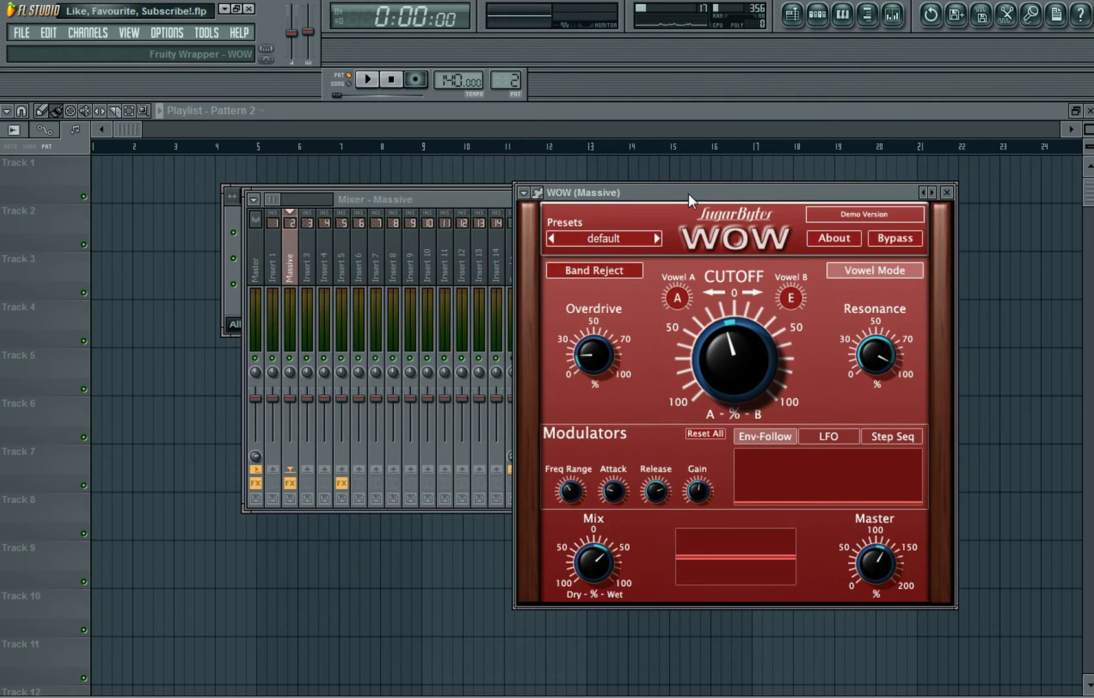
click(231, 216)
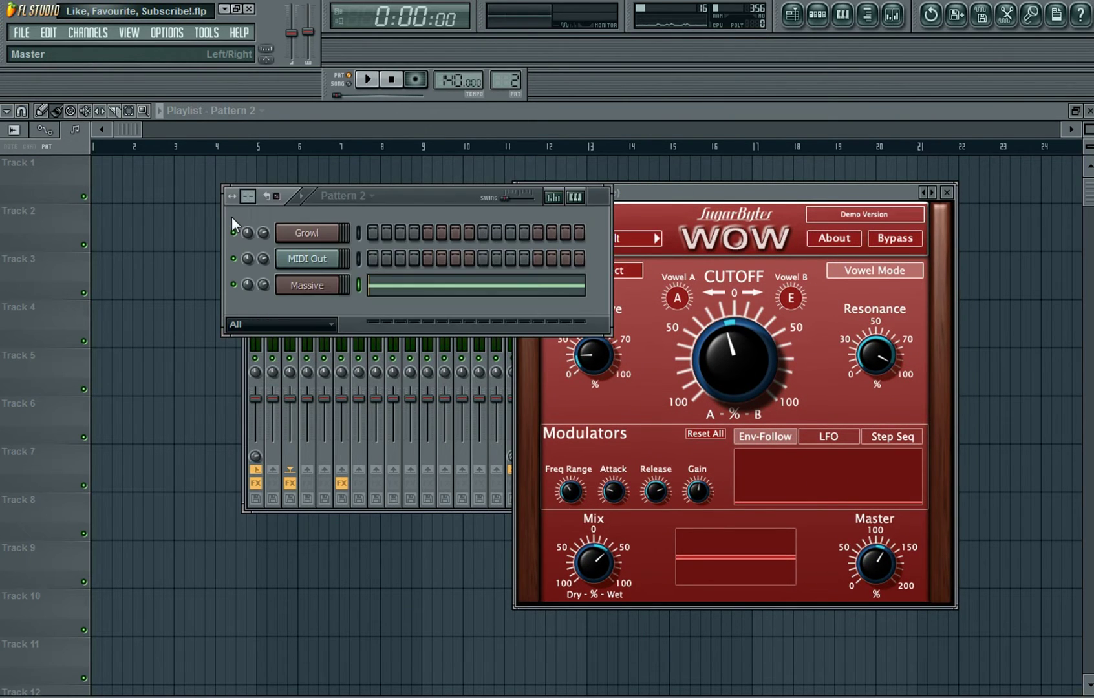
drag(429, 195, 414, 195)
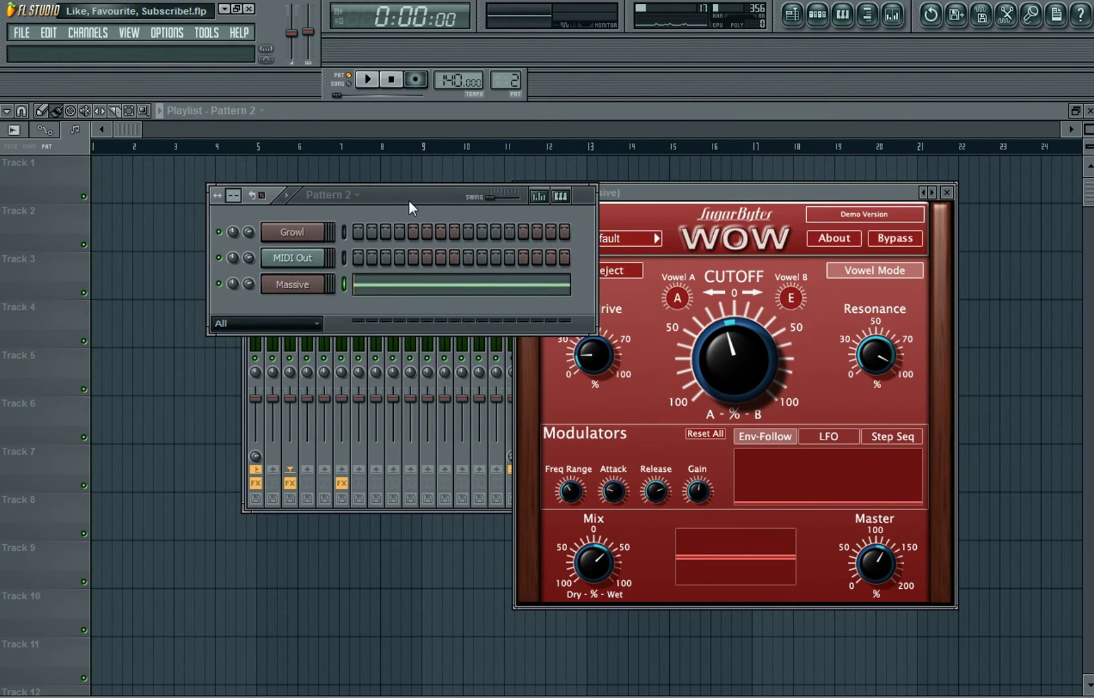
right_click(317, 257)
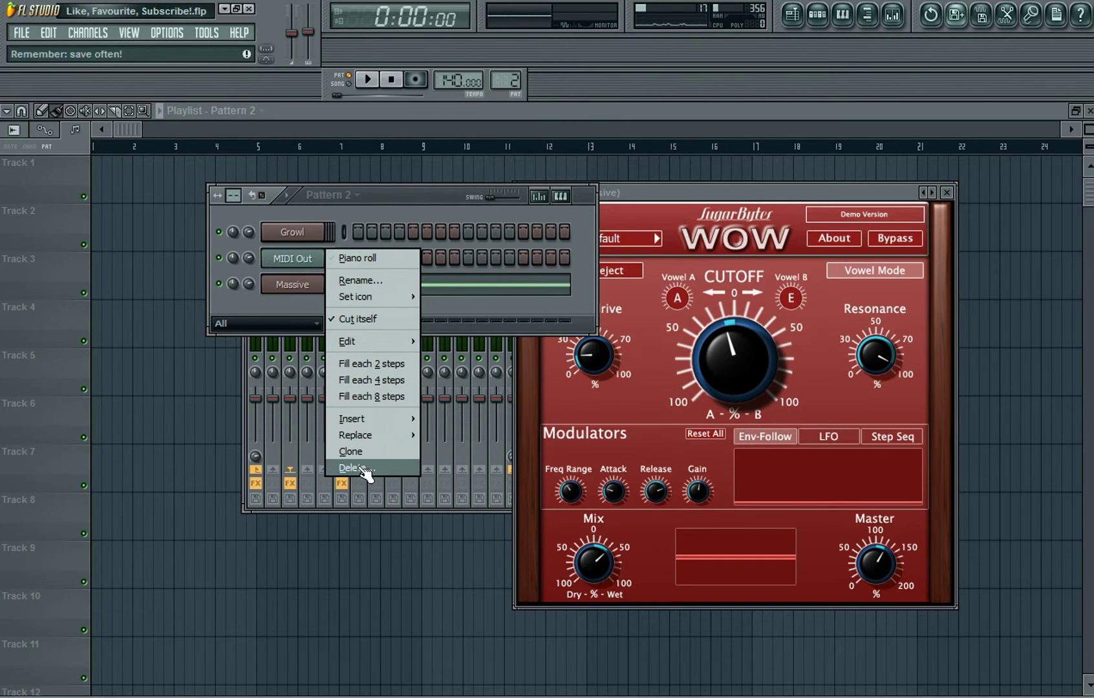
click(358, 467)
click(634, 491)
Add a Dashboard channel and move its window over the step sequencer.
click(90, 33)
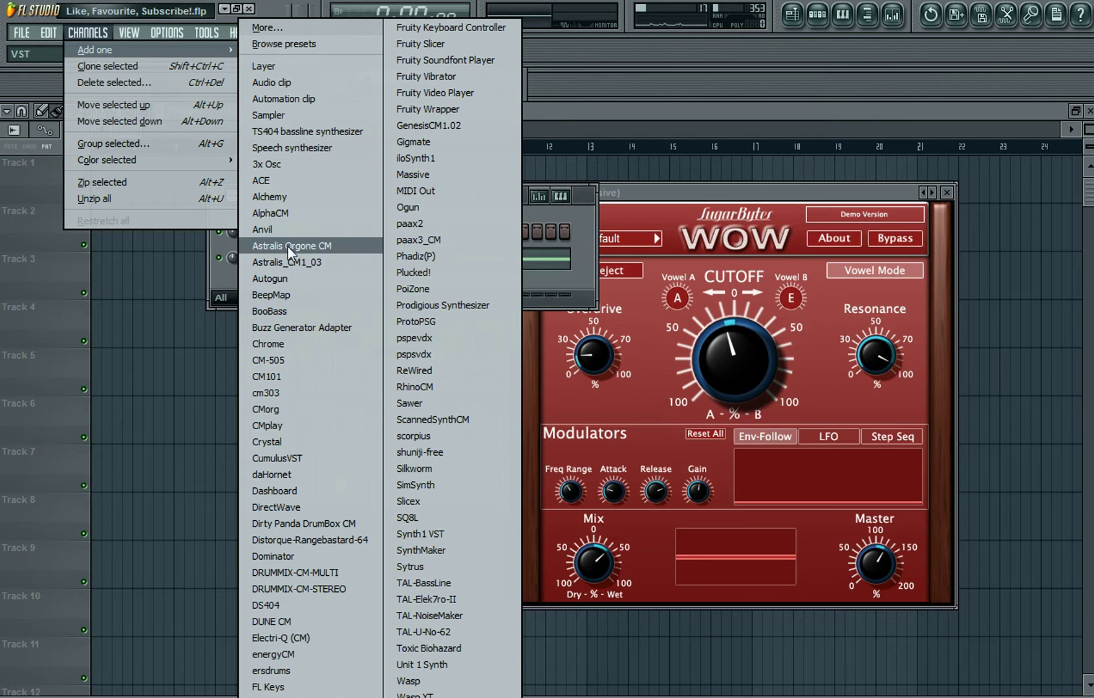
click(270, 490)
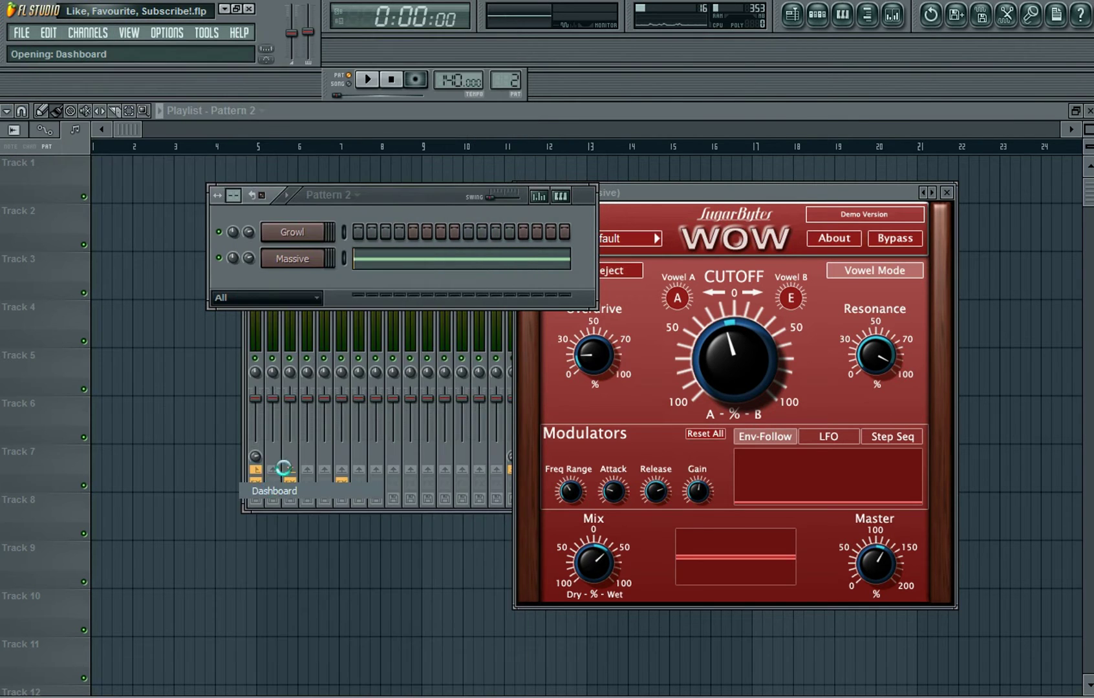
drag(367, 343, 426, 205)
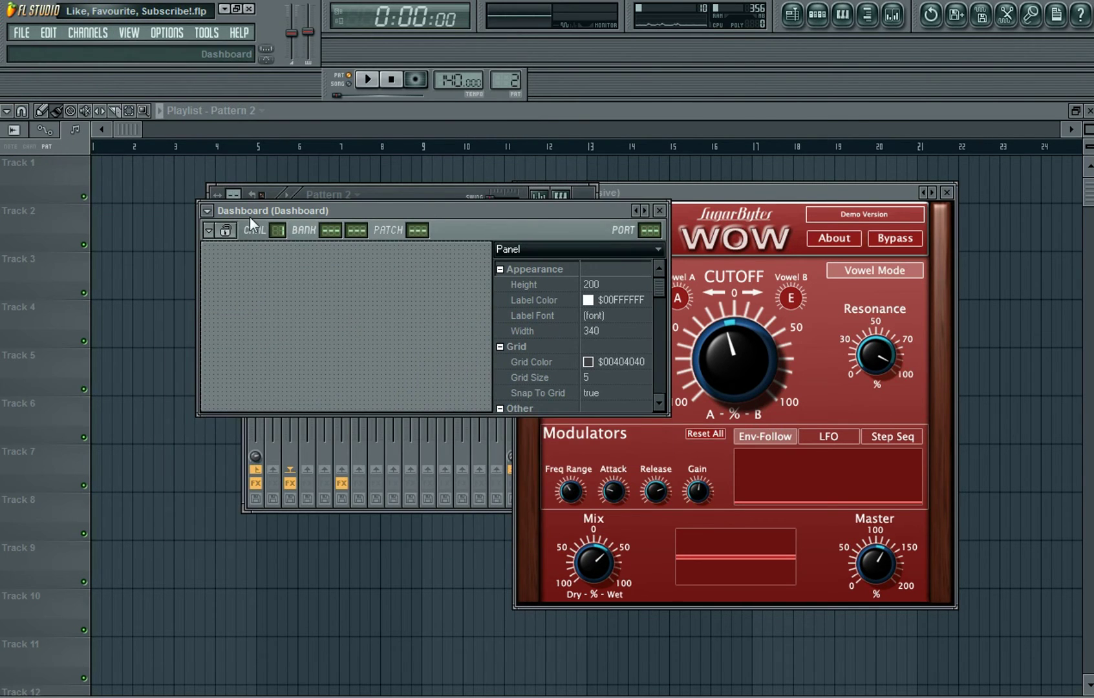
Load the MIDI Out preset in Dashboard, move its window down clear of the channel list, and close it.
click(205, 212)
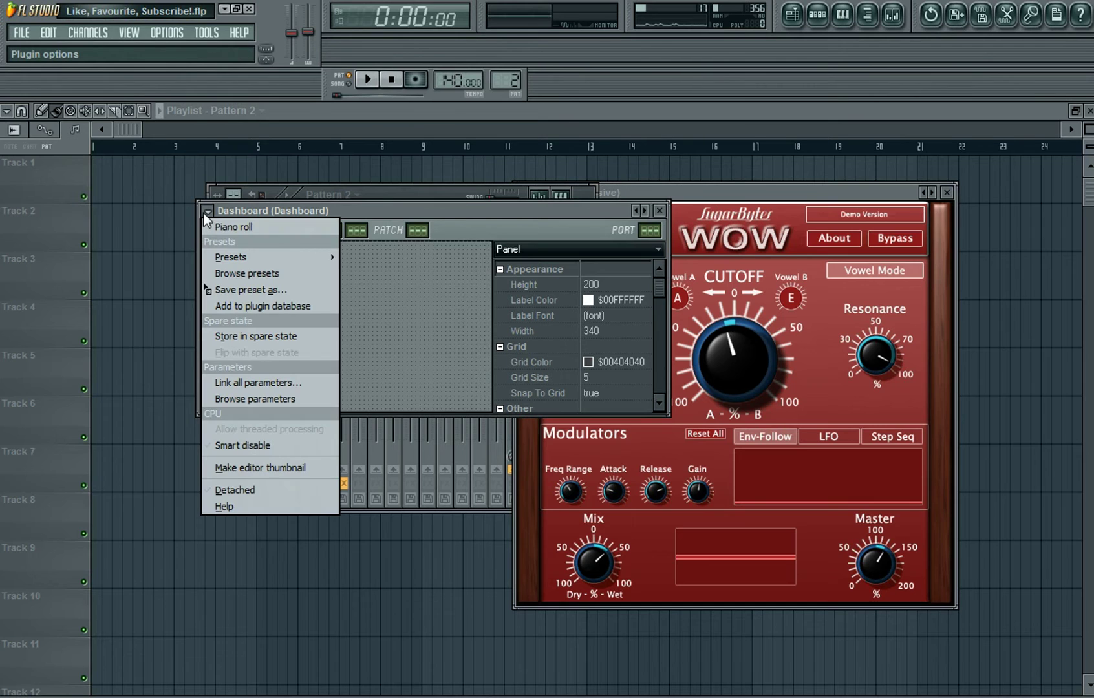
mouse_move(247, 256)
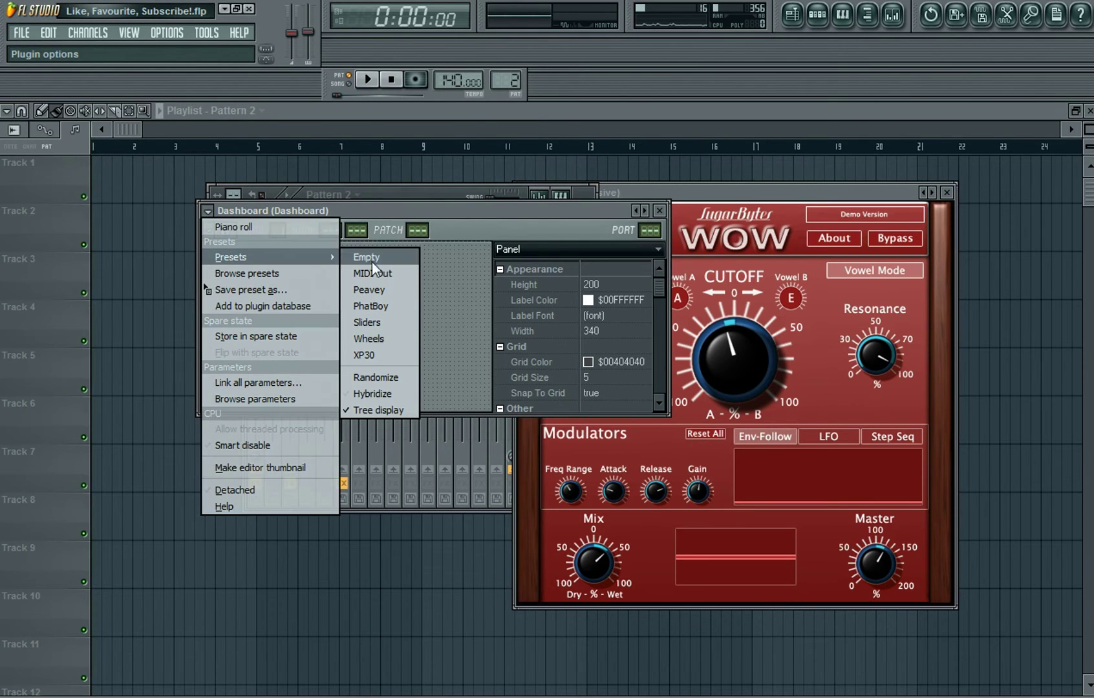
click(384, 277)
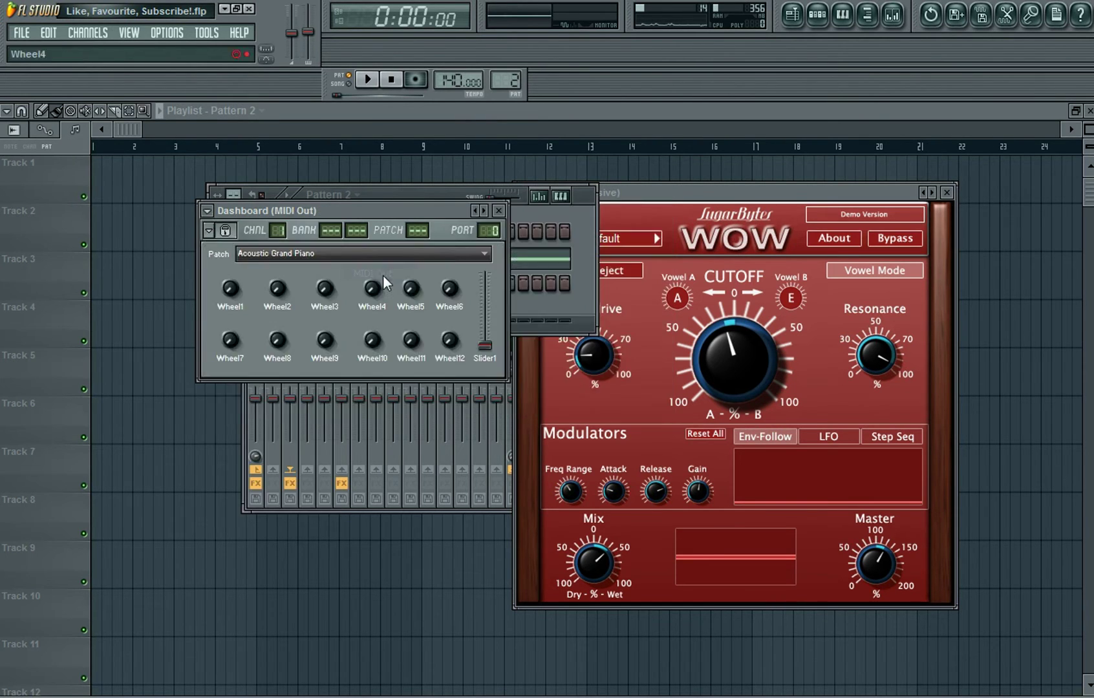
drag(364, 216, 377, 238)
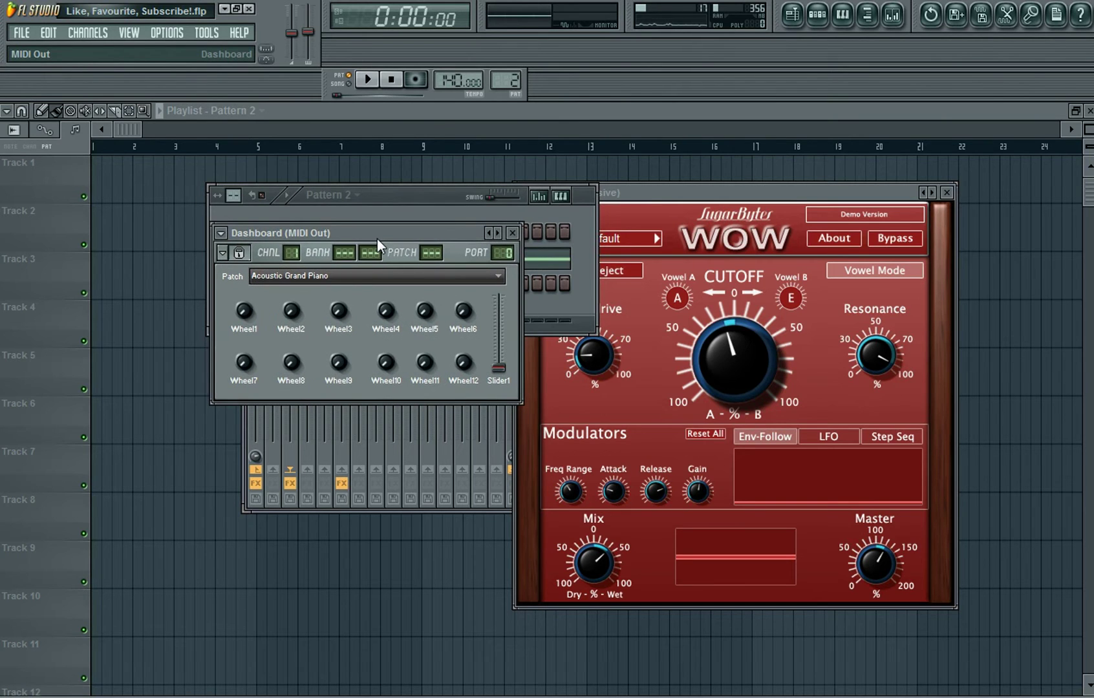
drag(377, 238, 415, 285)
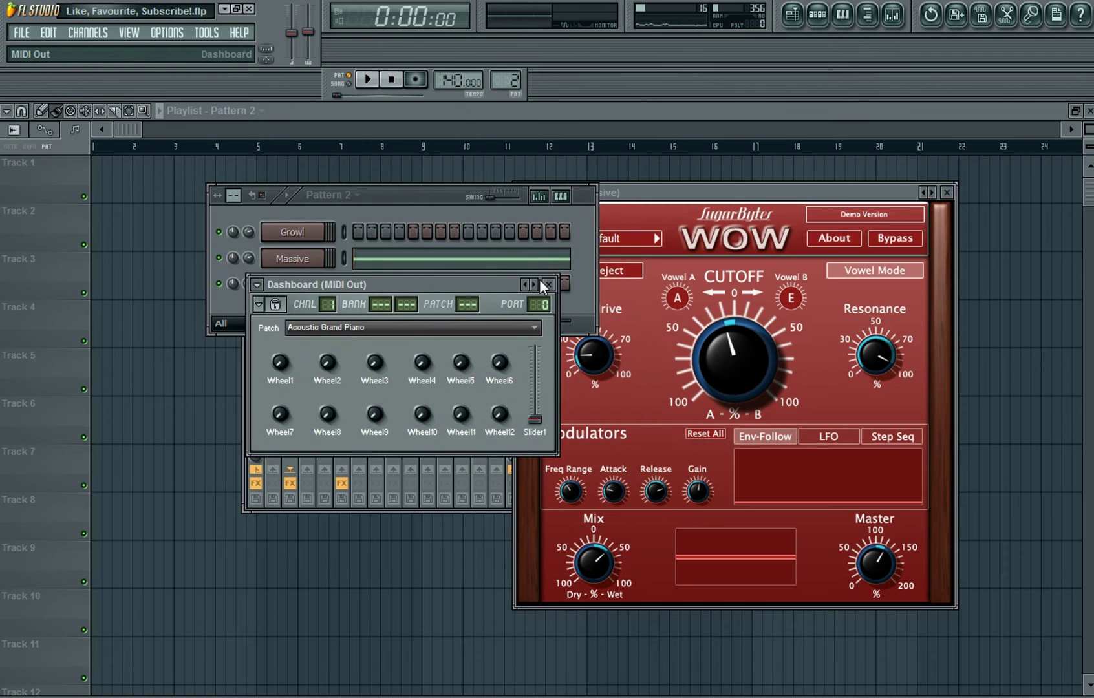
click(550, 285)
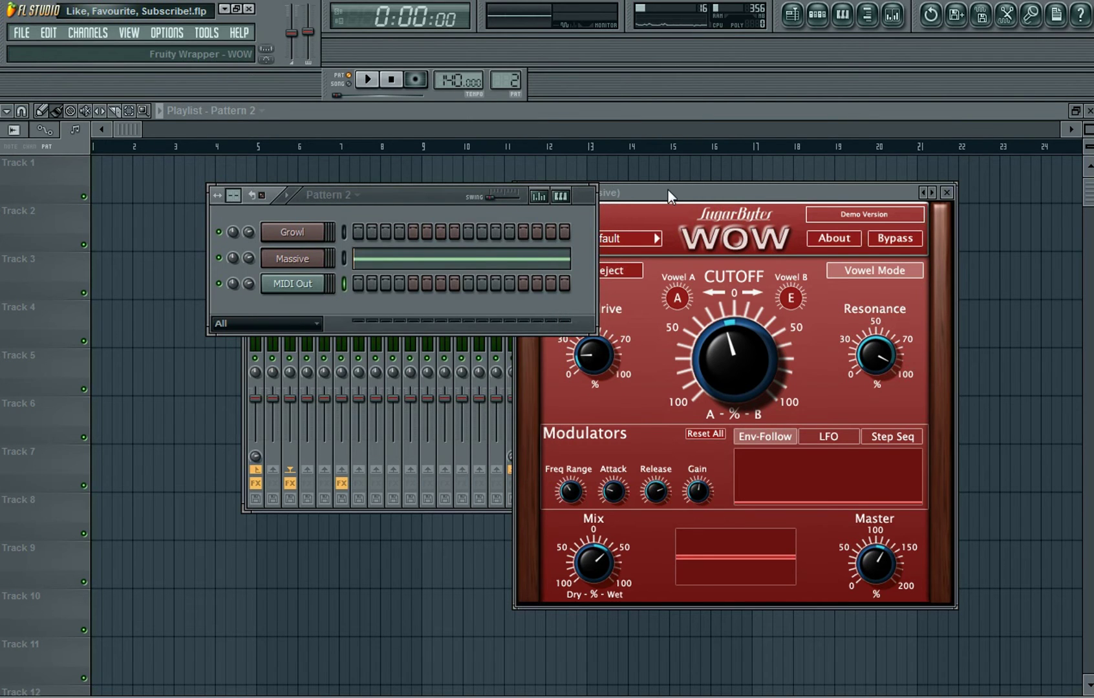
Turn WOW's cutoff further toward vowel A and browse the plugin's parameters.
drag(692, 191, 545, 180)
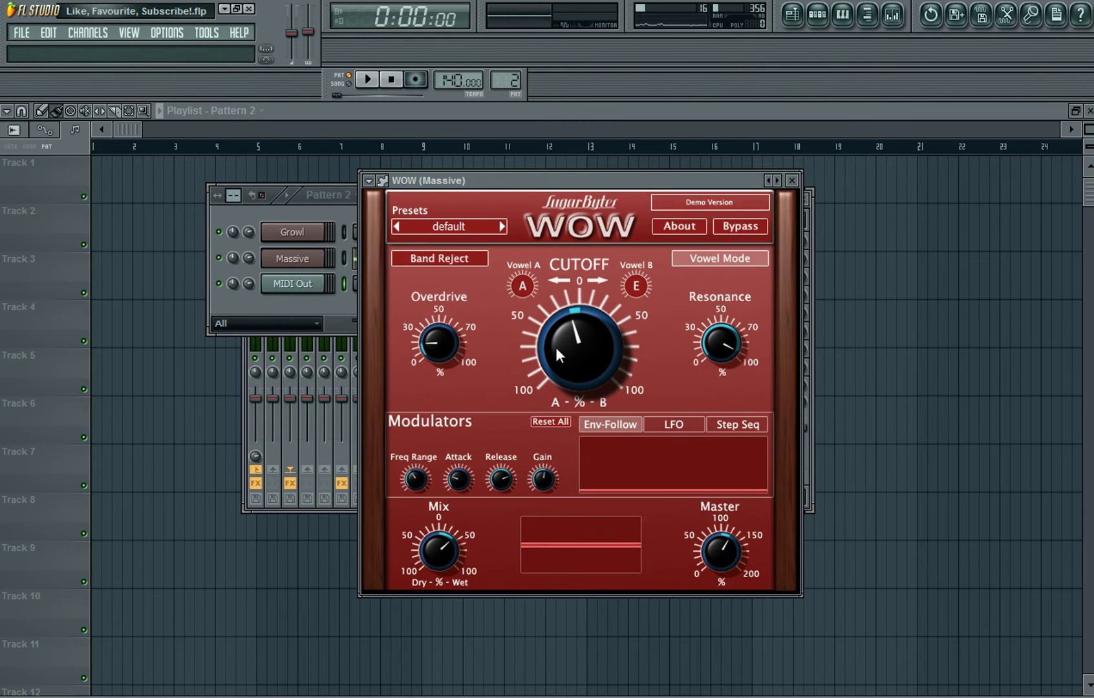
mouse_move(586, 374)
mouse_down()
mouse_move(588, 316)
mouse_move(585, 383)
mouse_up()
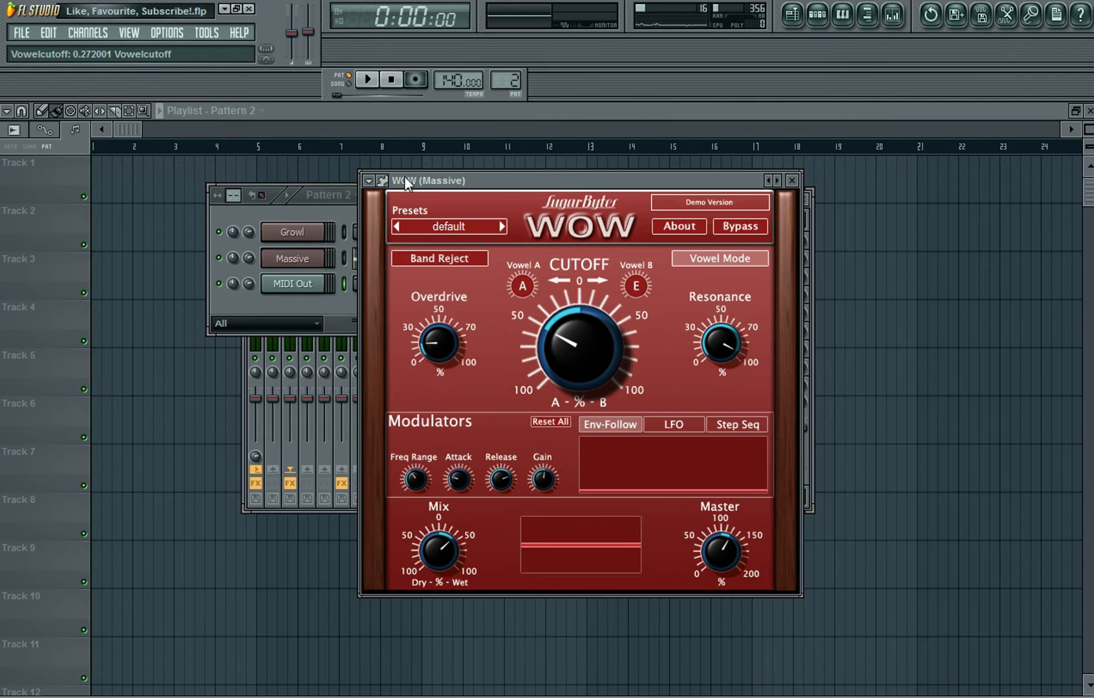
click(369, 182)
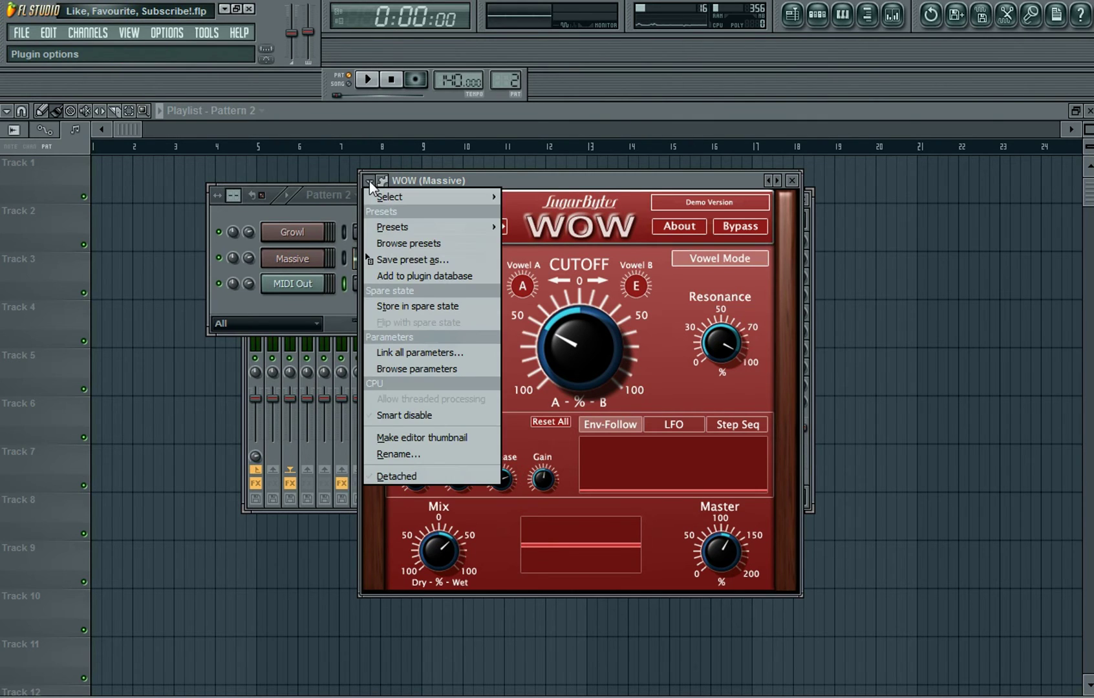
click(437, 370)
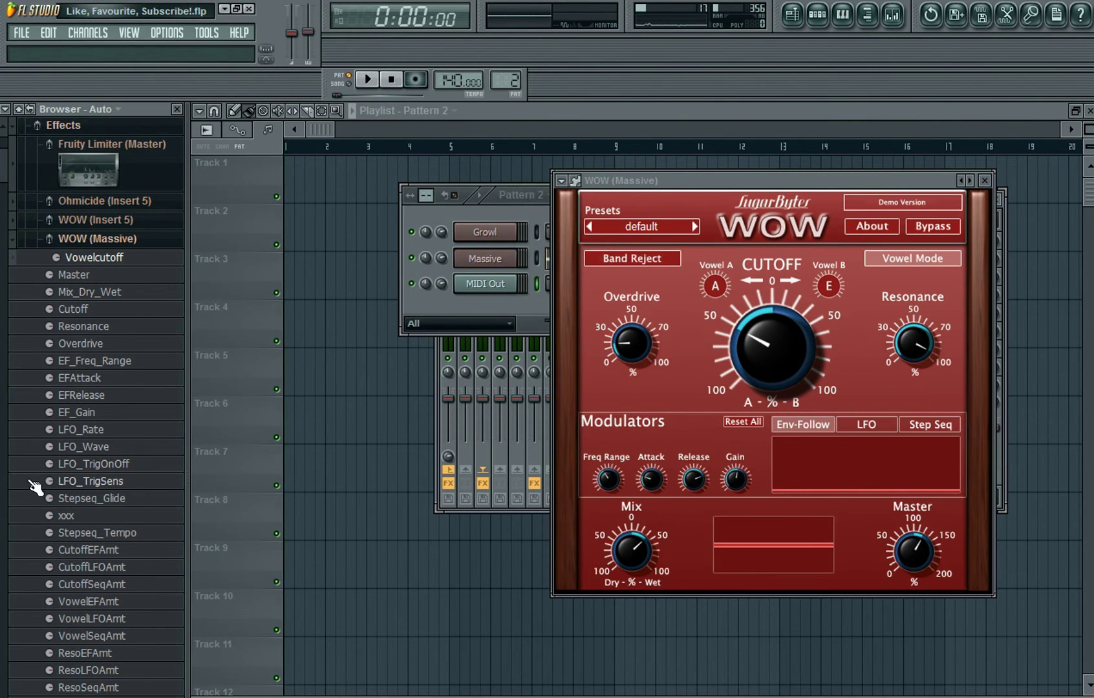
Link WOW's Vowelcutoff parameter to the internal controller Dashboard (MIDI Out) - Wheel1 and accept the link.
right_click(102, 258)
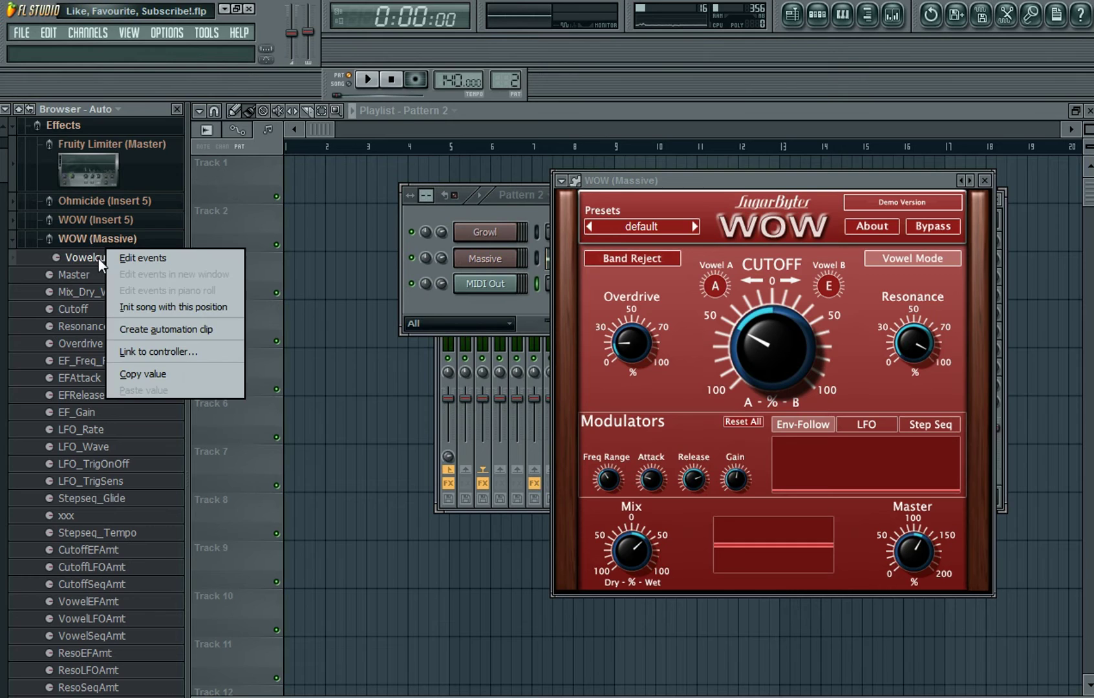
click(171, 358)
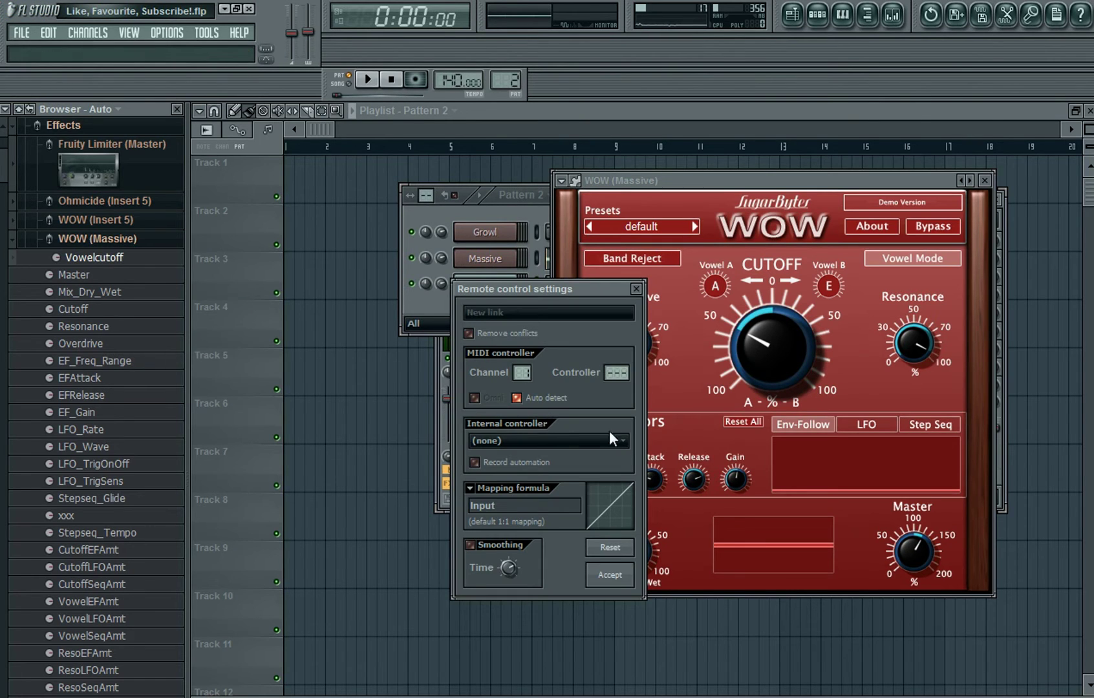
click(622, 442)
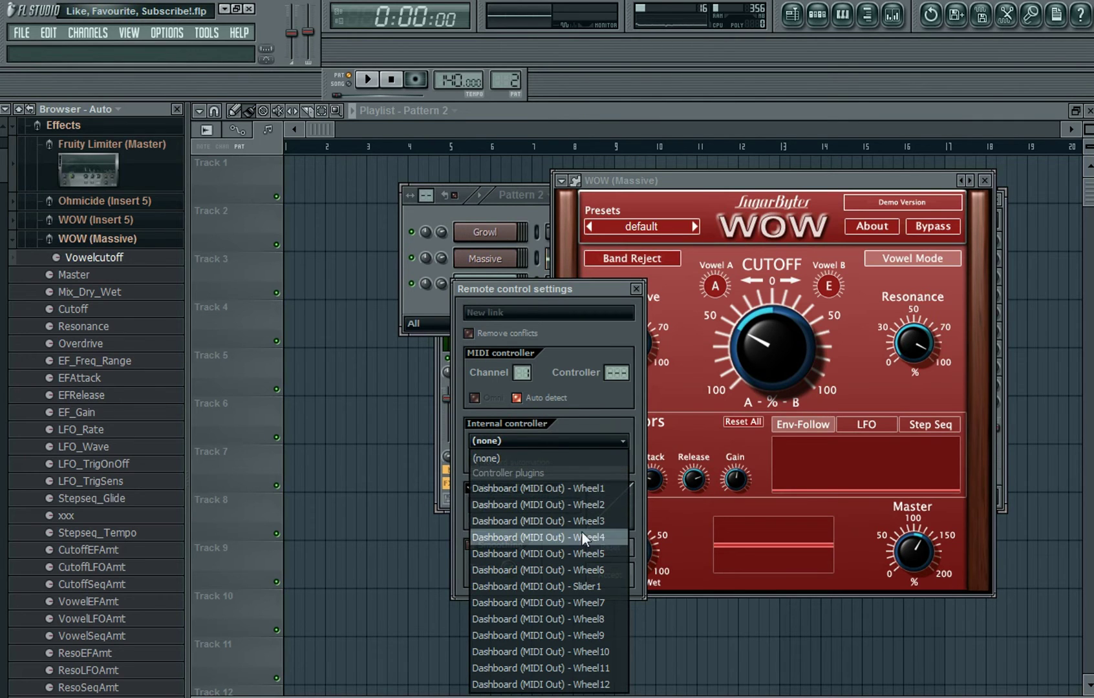
click(581, 491)
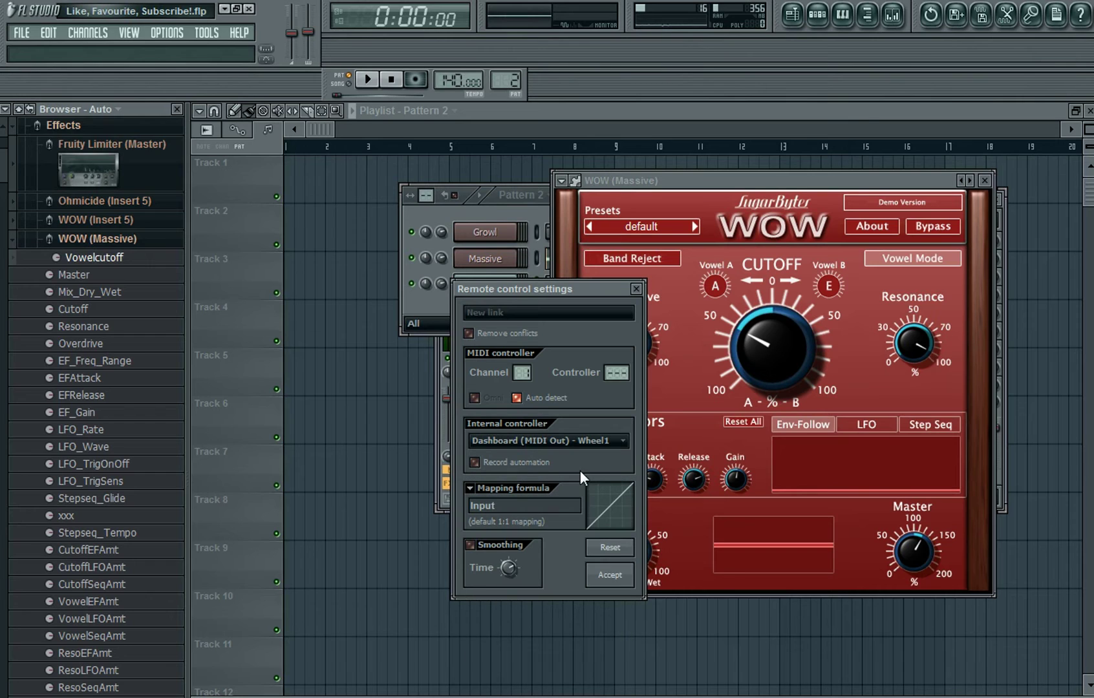
click(611, 574)
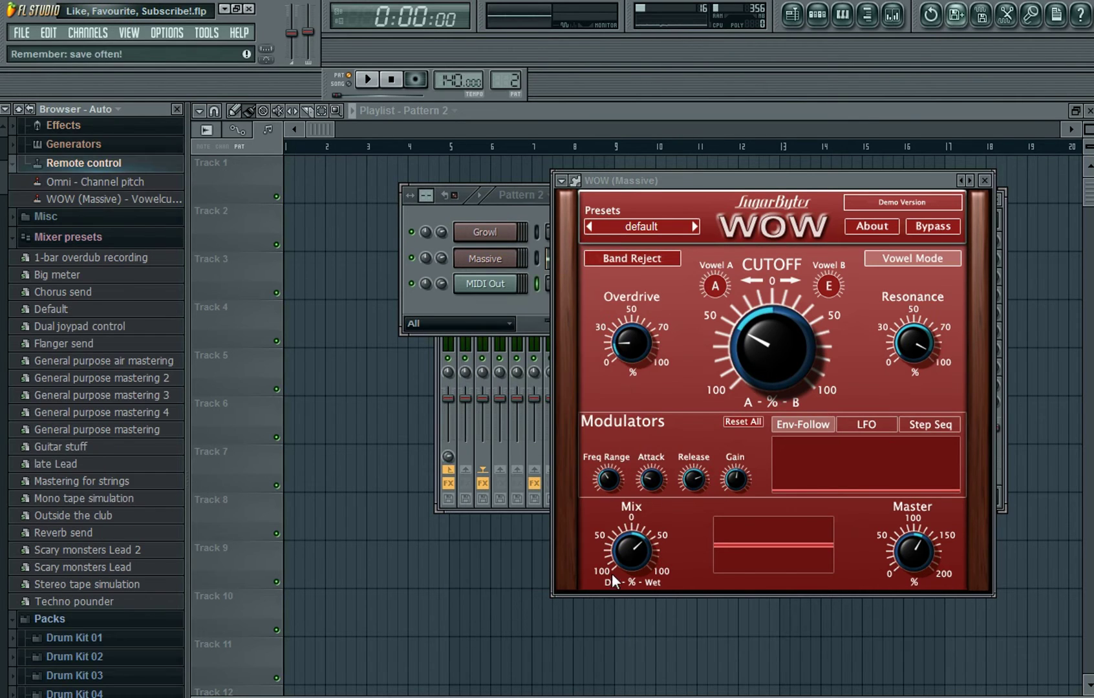
Reopen the MIDI Out Dashboard with space cleared around it and turn Wheel1 to test its link to WOW's cutoff.
click(487, 316)
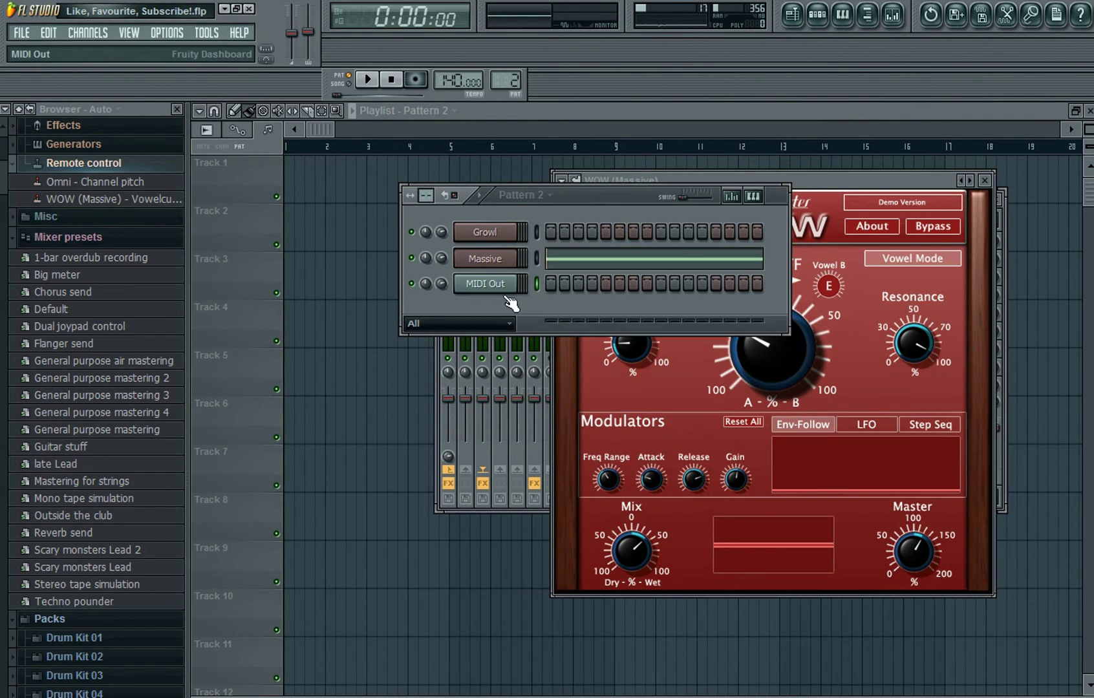
click(502, 289)
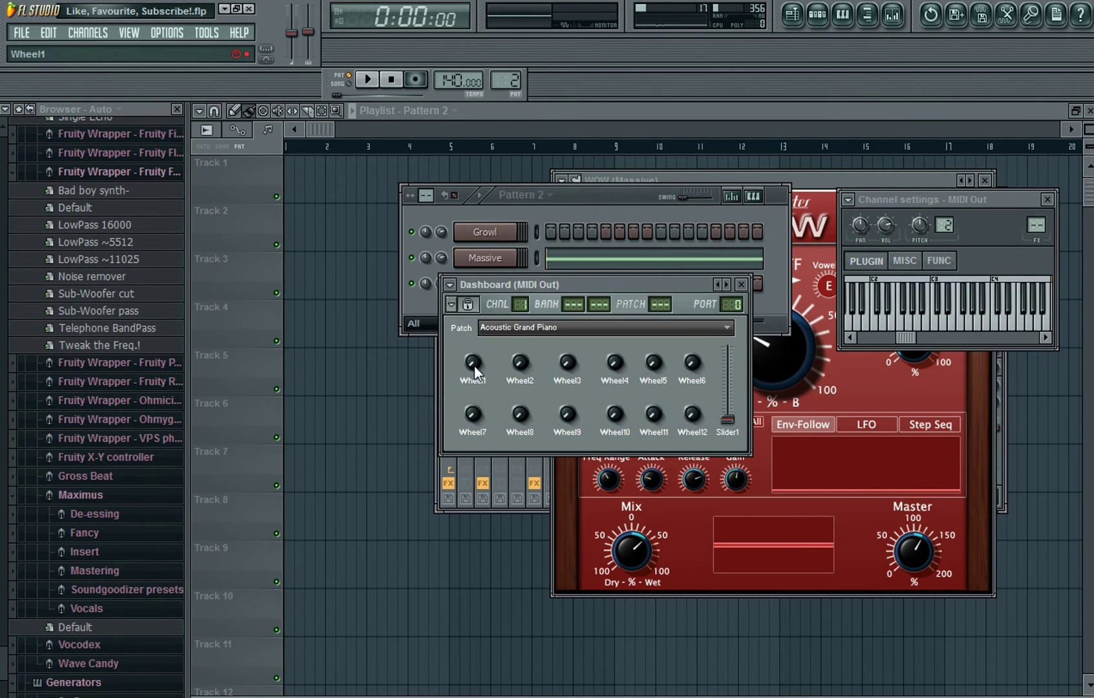
click(177, 109)
drag(367, 196, 52, 187)
drag(440, 285, 324, 477)
mouse_move(170, 534)
mouse_down()
mouse_move(170, 465)
mouse_move(170, 555)
mouse_up()
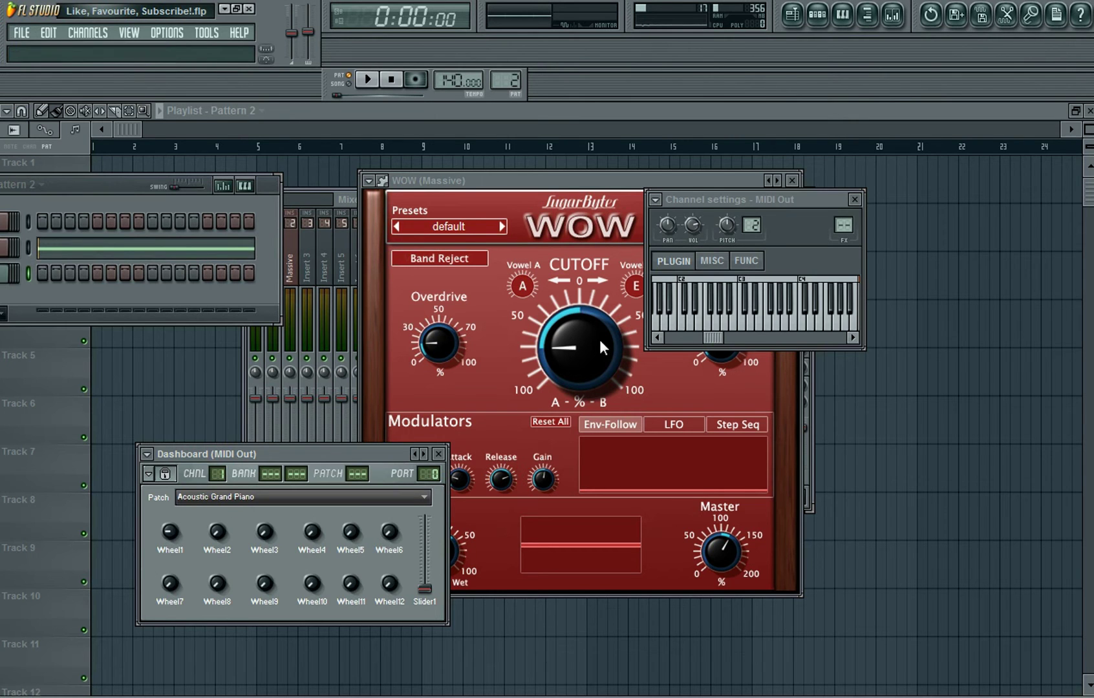
Spread out the WOW and step sequencer windows so neither is covered, and close the mixer.
drag(671, 180, 780, 186)
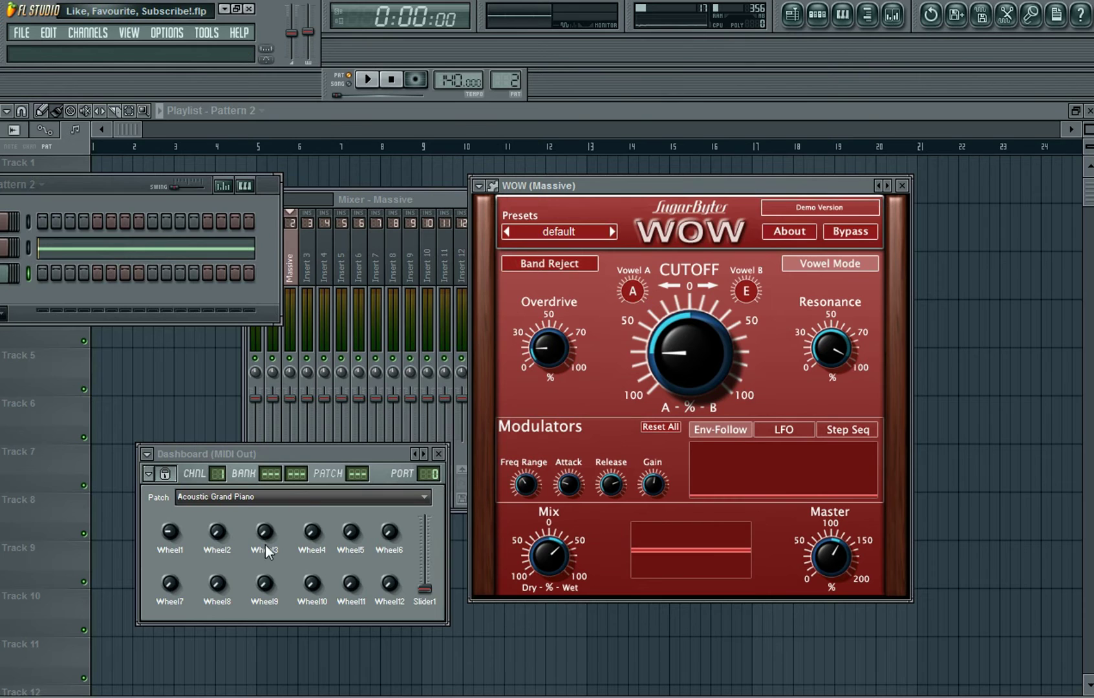
click(439, 195)
drag(126, 185, 290, 209)
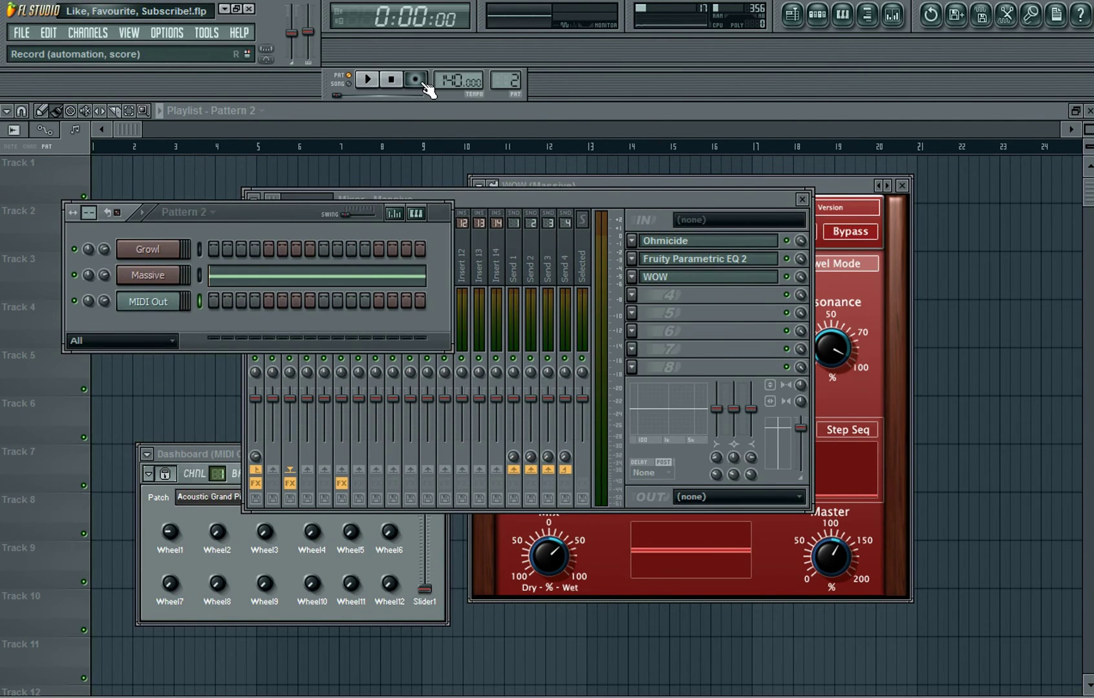
click(219, 533)
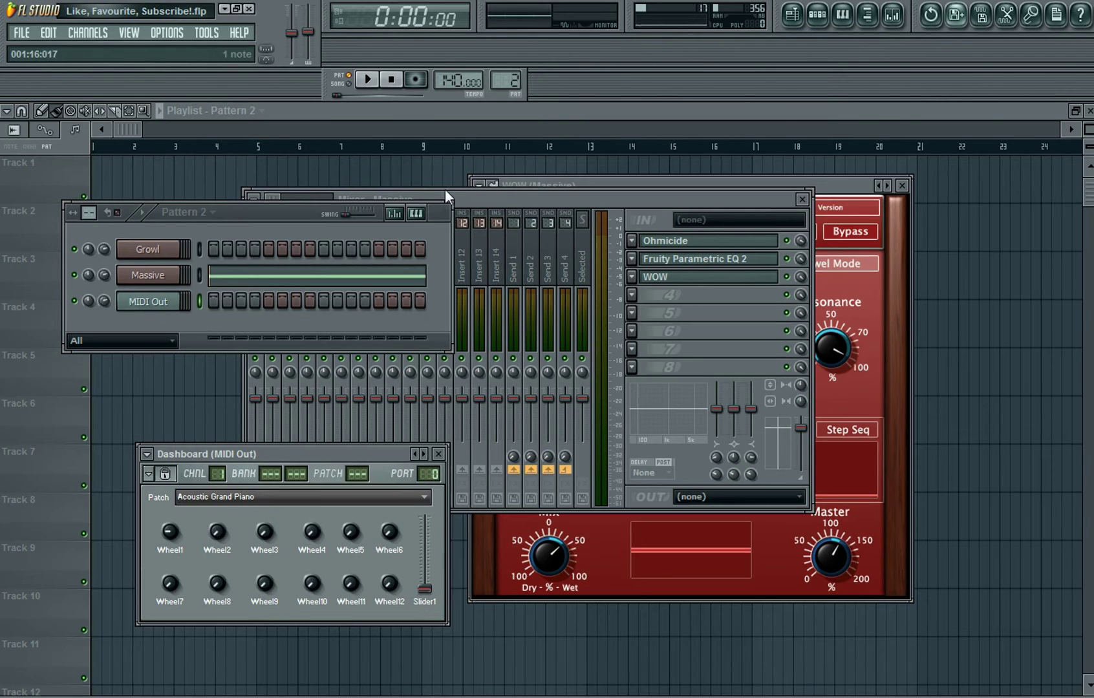
drag(227, 217, 207, 219)
click(787, 200)
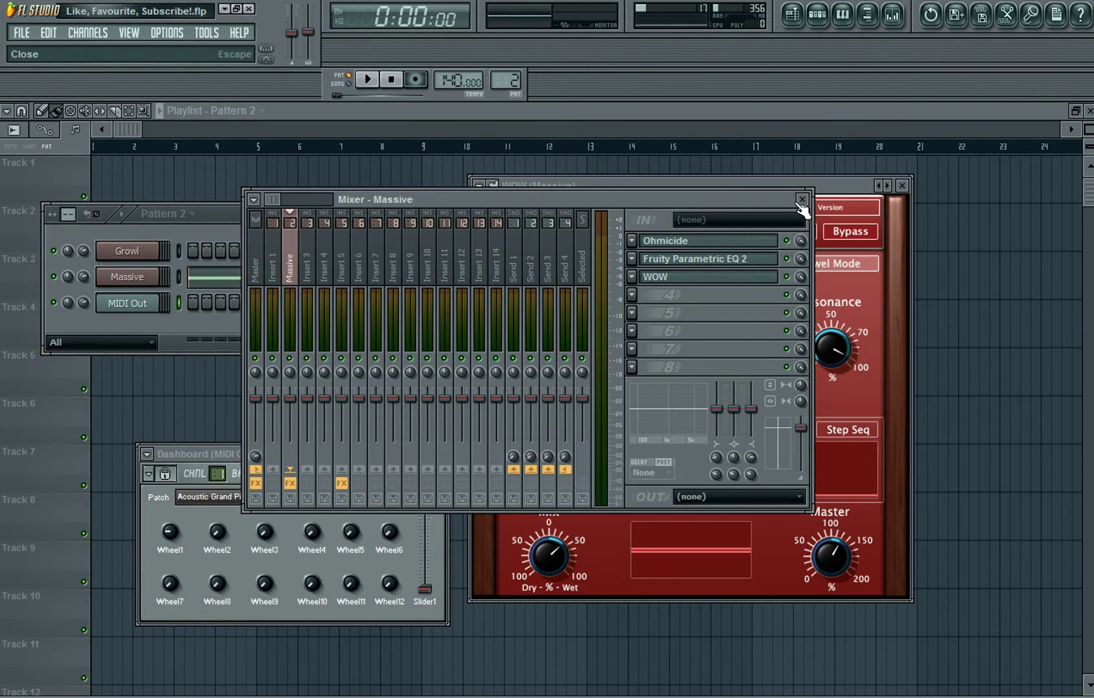
click(803, 200)
Close and reopen the WOW editor from the Massive mixer track, dismissing its purchase reminder, and clear the mixer away.
click(901, 187)
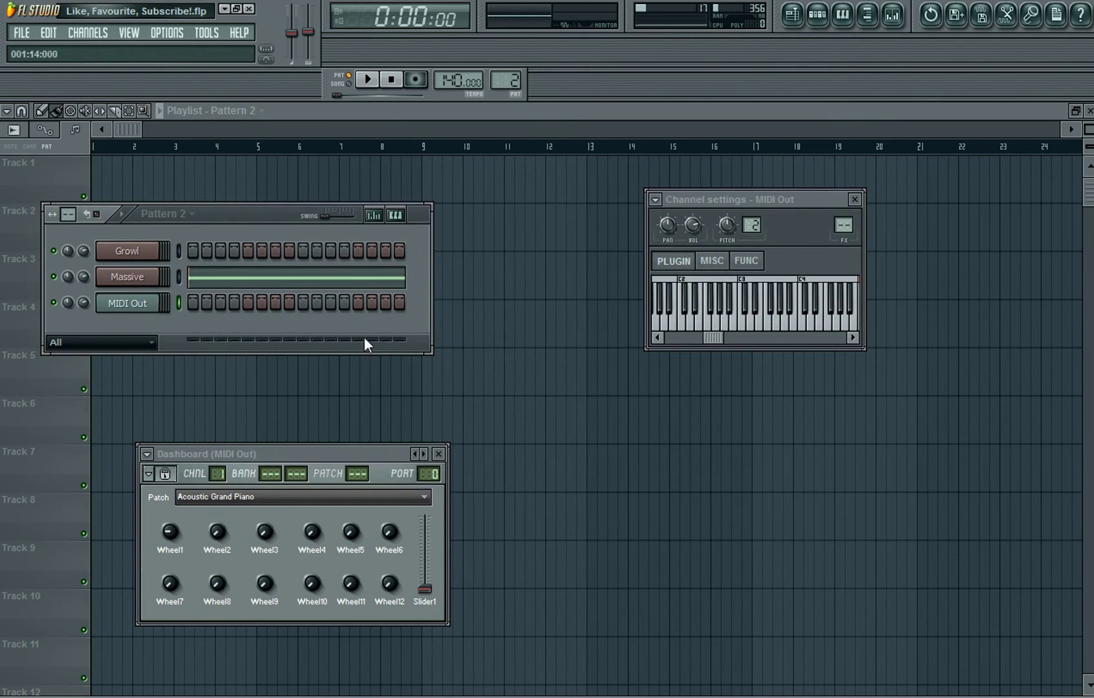
click(892, 14)
click(680, 278)
click(654, 388)
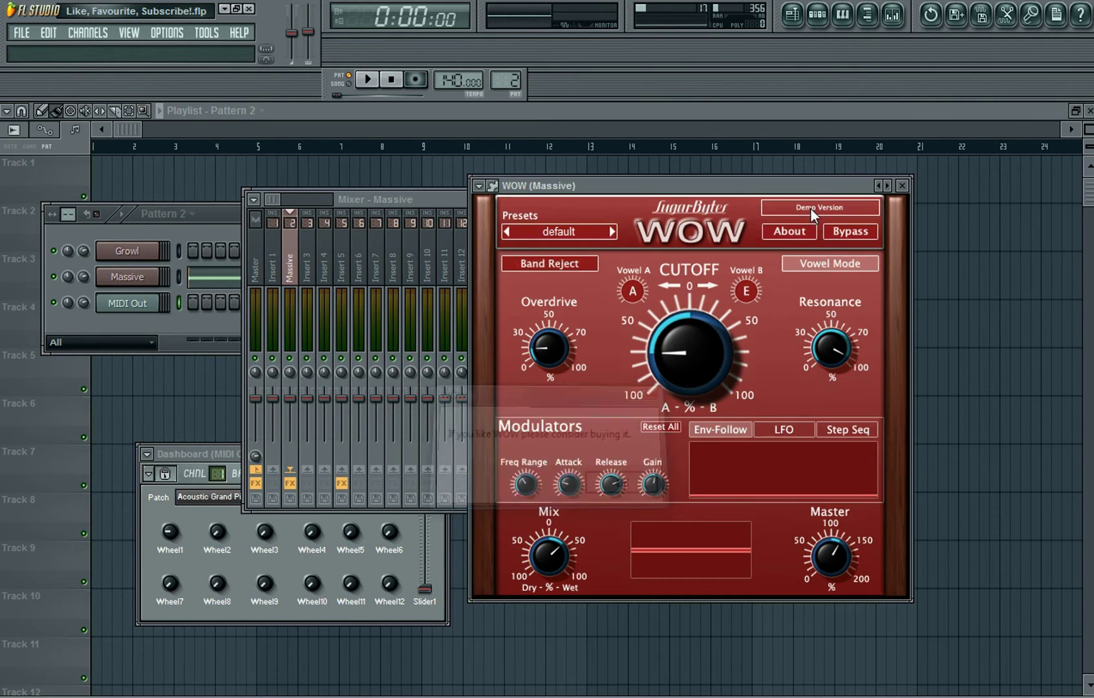
click(452, 198)
click(802, 199)
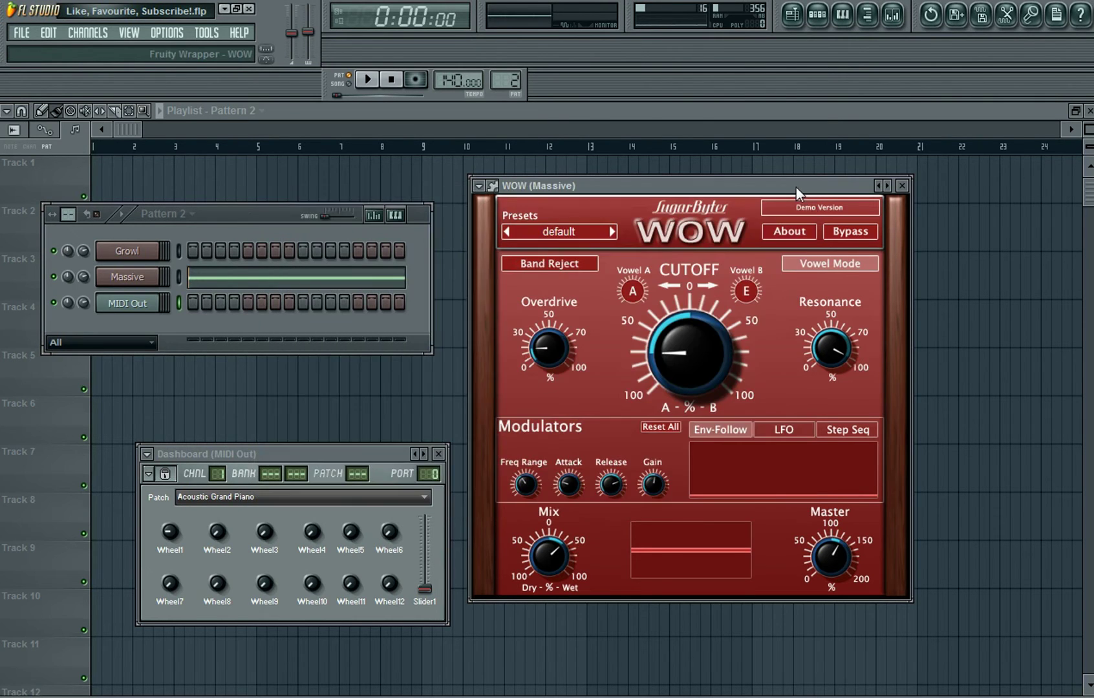
drag(796, 187, 829, 182)
Record automation and score in Pattern 2 while moving Dashboard's Wheel1 to sweep WOW's cutoff, and stop the recording.
click(415, 78)
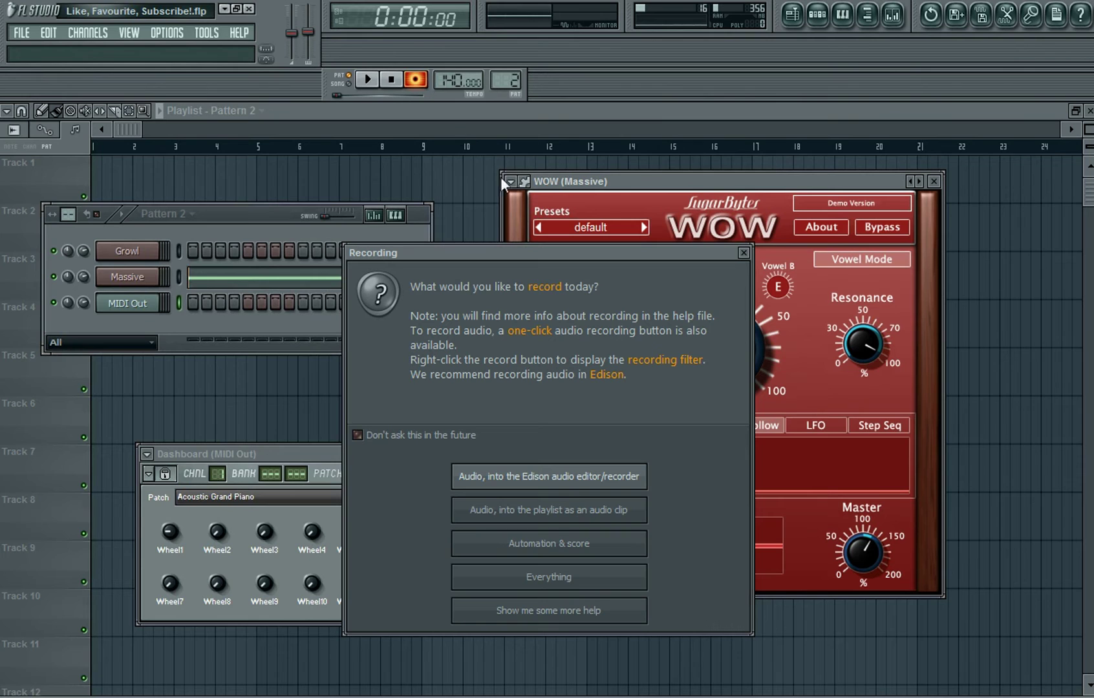
drag(537, 254, 530, 216)
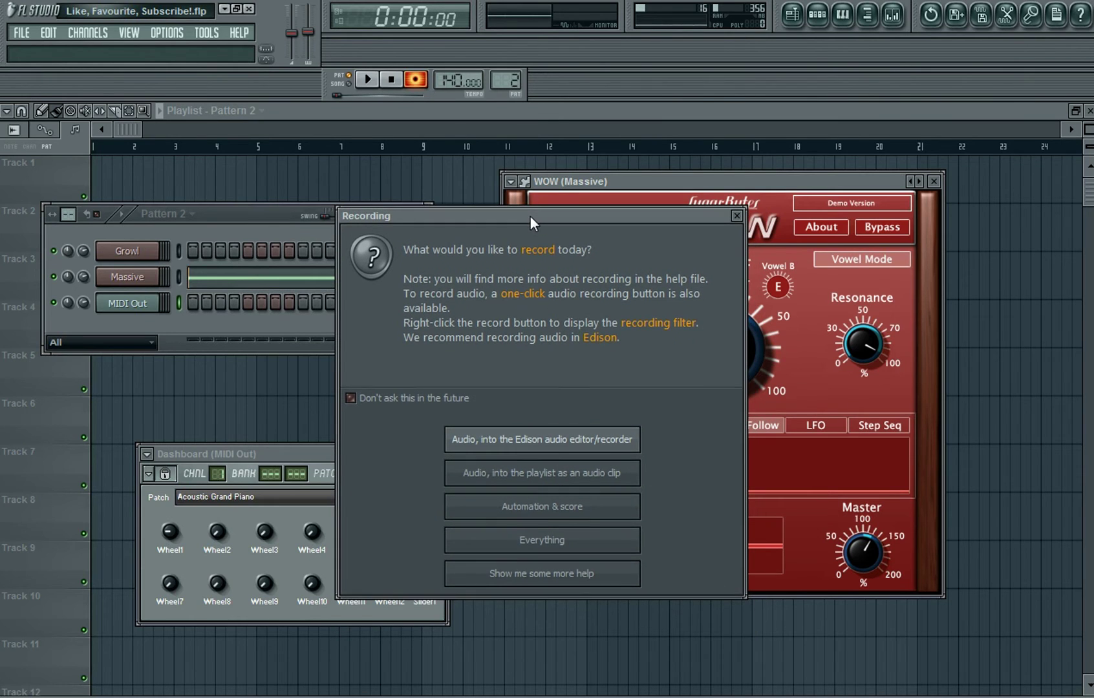
click(523, 507)
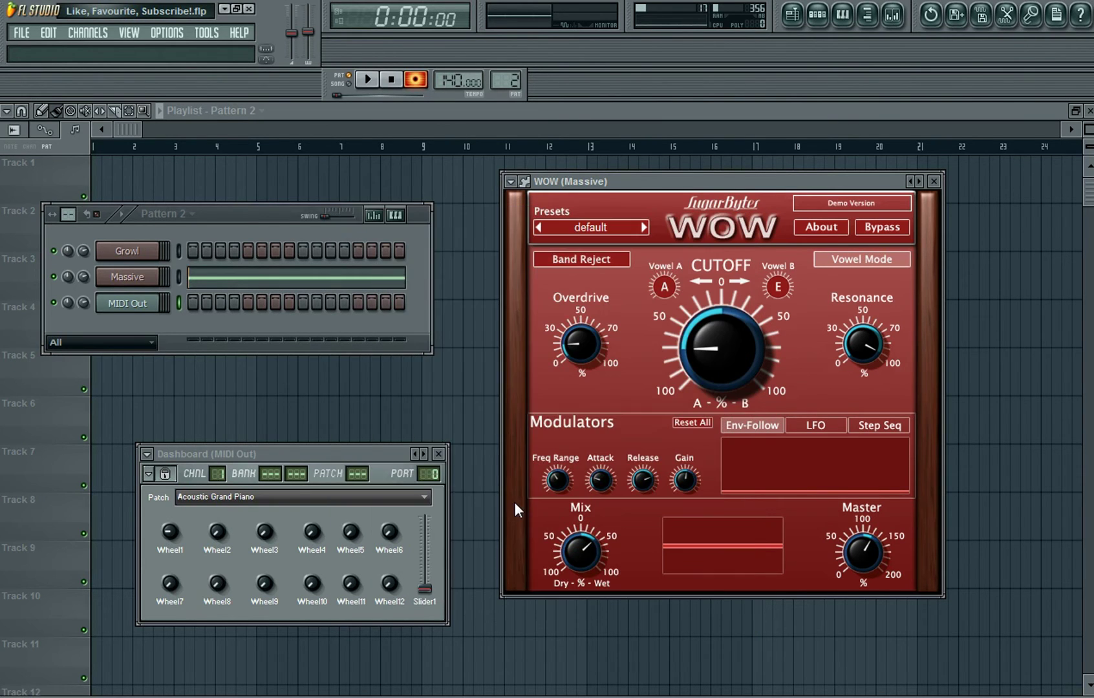
click(372, 84)
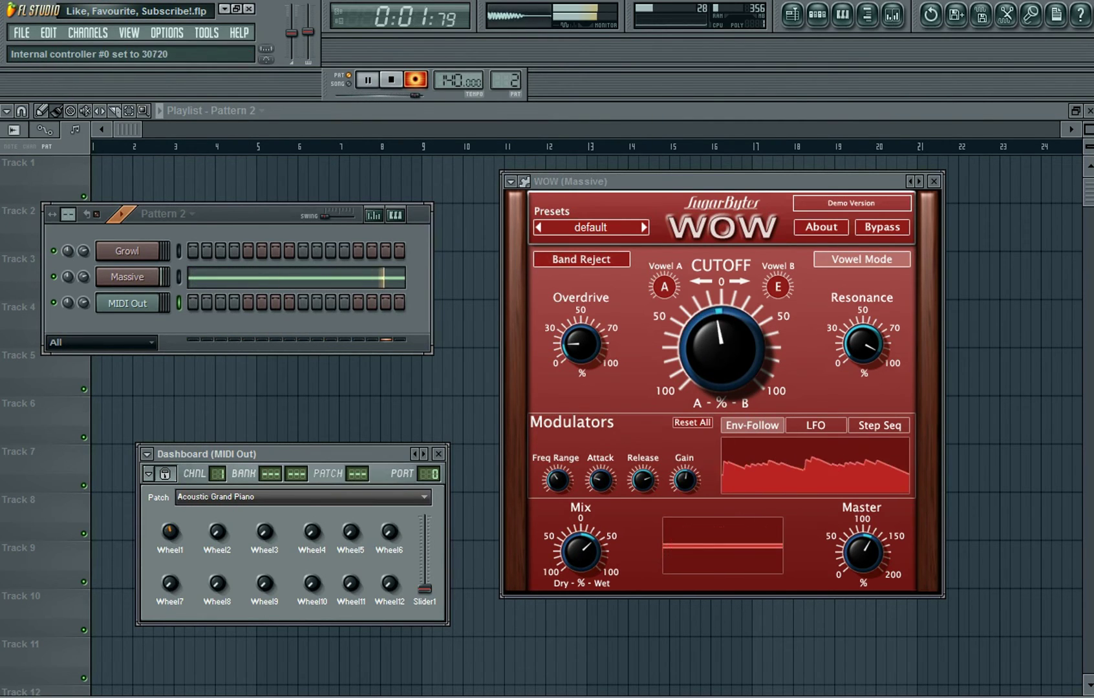
click(393, 82)
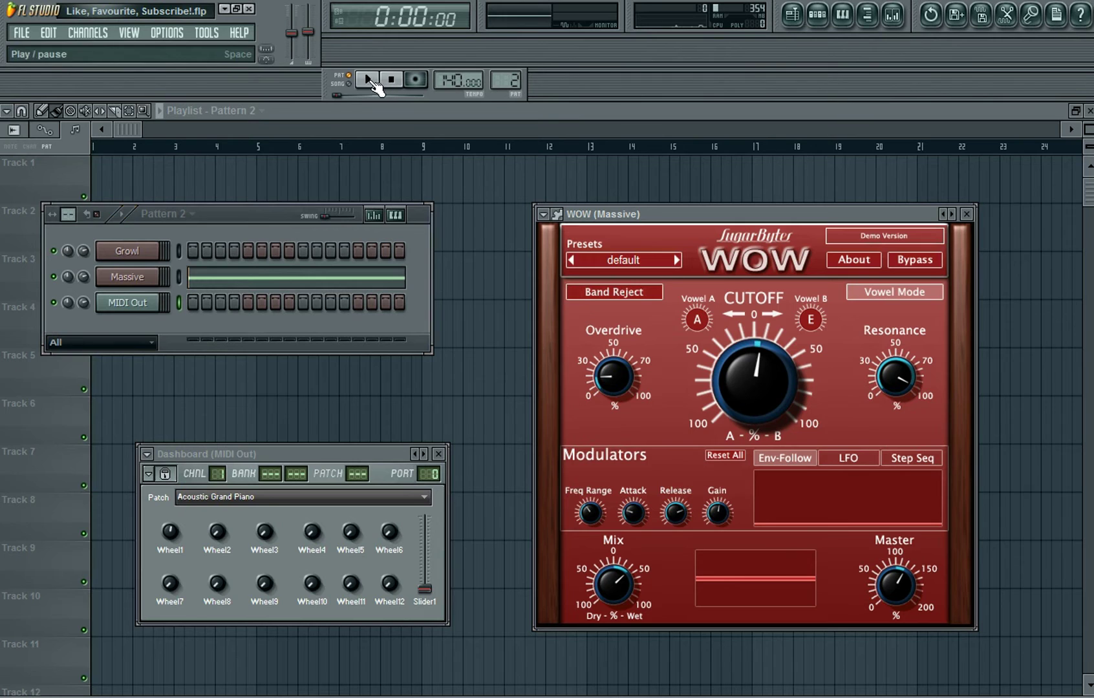
Play back Pattern 2 to hear the recorded cutoff sweep, stop it, and move the Dashboard window closer to the step sequencer.
click(368, 82)
click(391, 80)
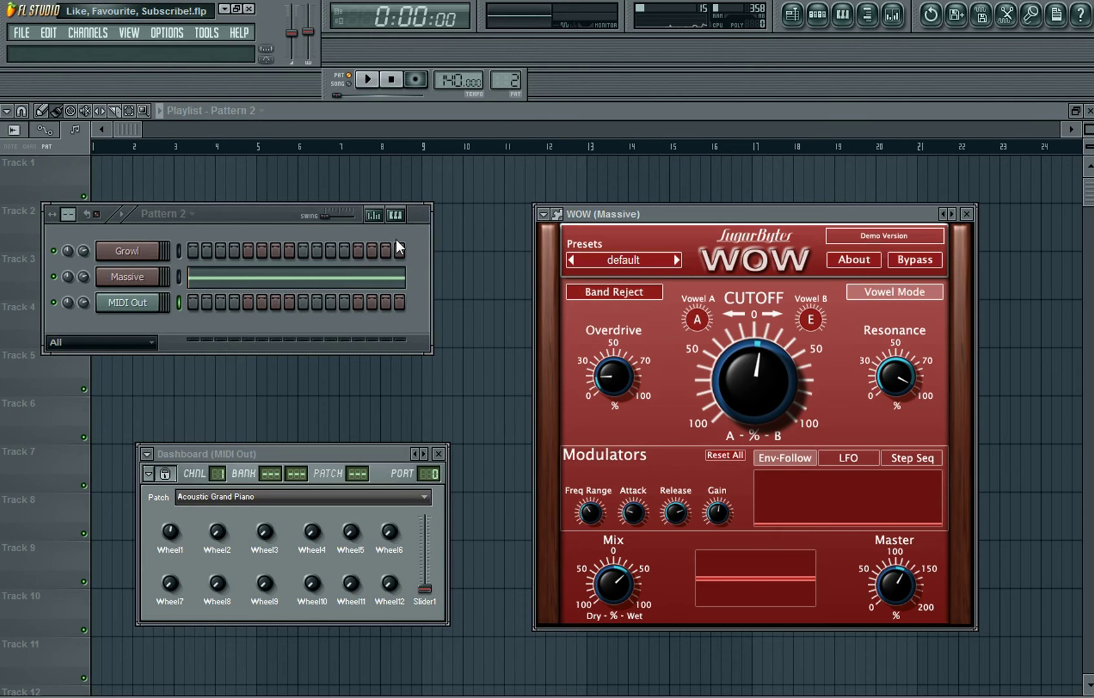
drag(296, 453, 332, 405)
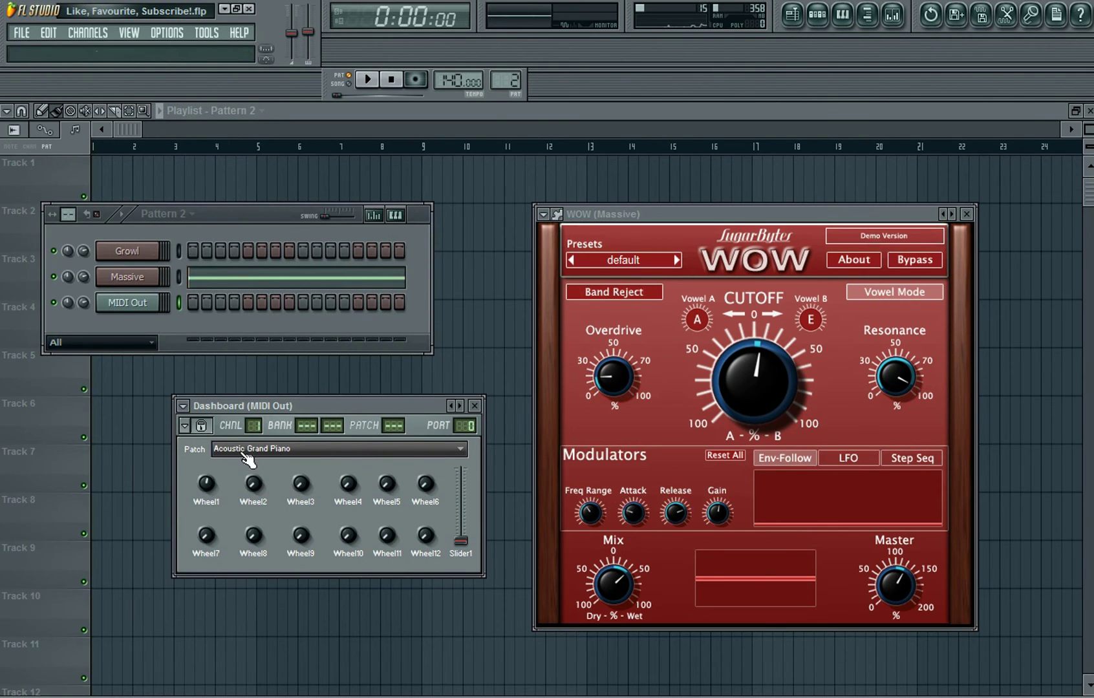
Open Wheel1's recorded events from the Dashboard and briefly play Pattern 2 against the automation curve.
right_click(210, 482)
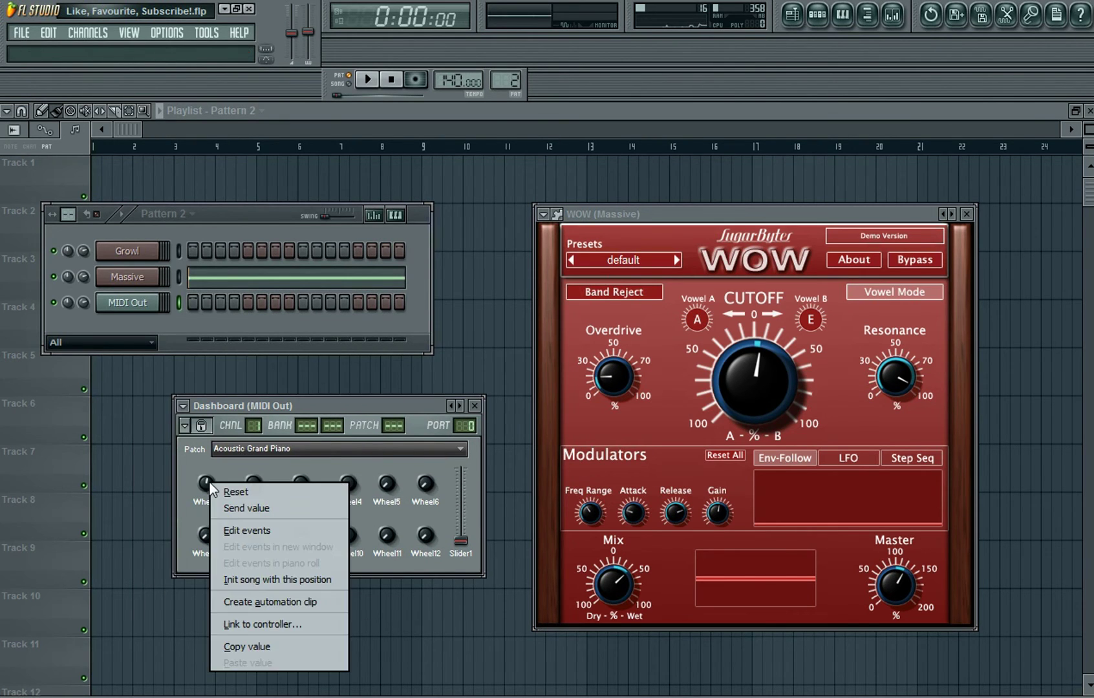
click(278, 532)
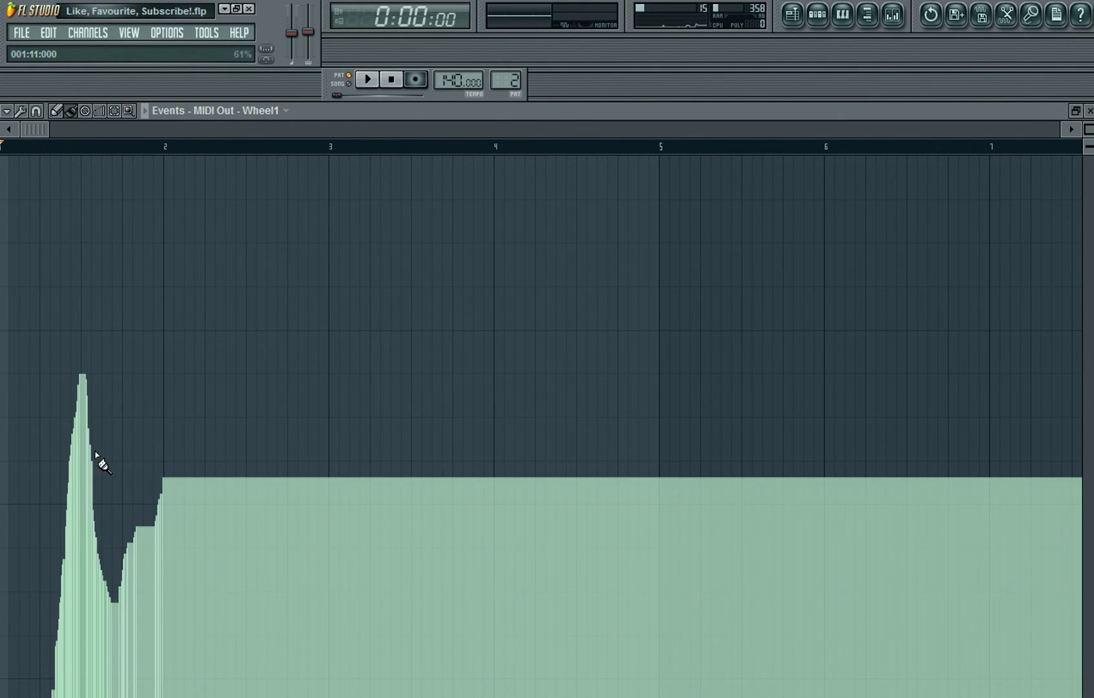
click(367, 80)
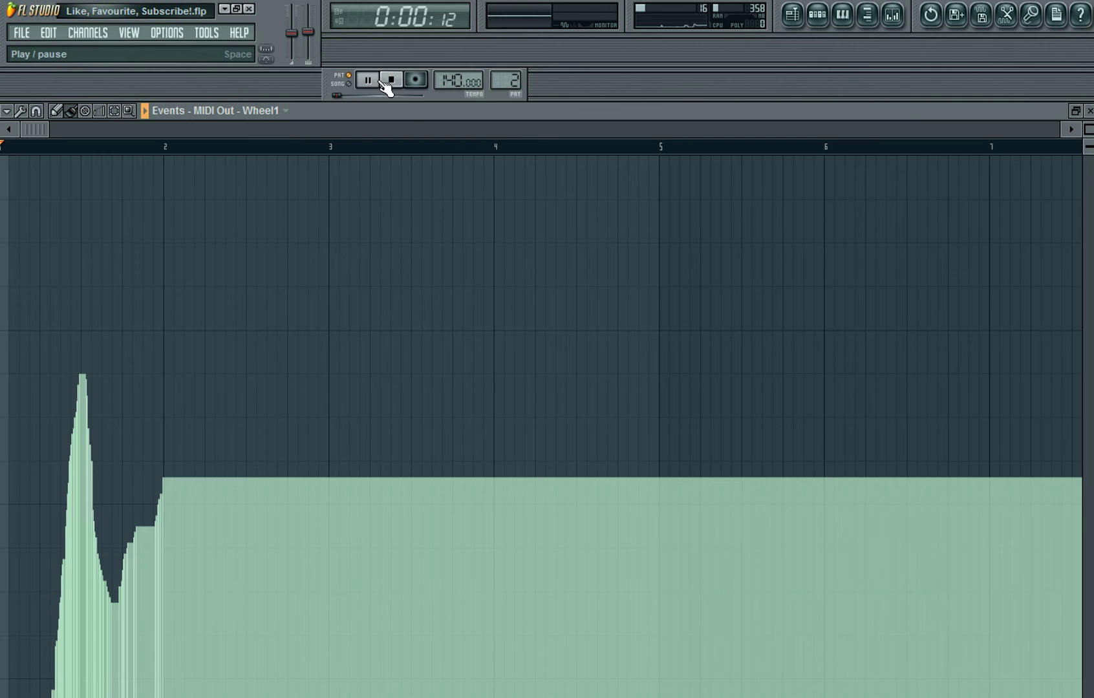
click(392, 80)
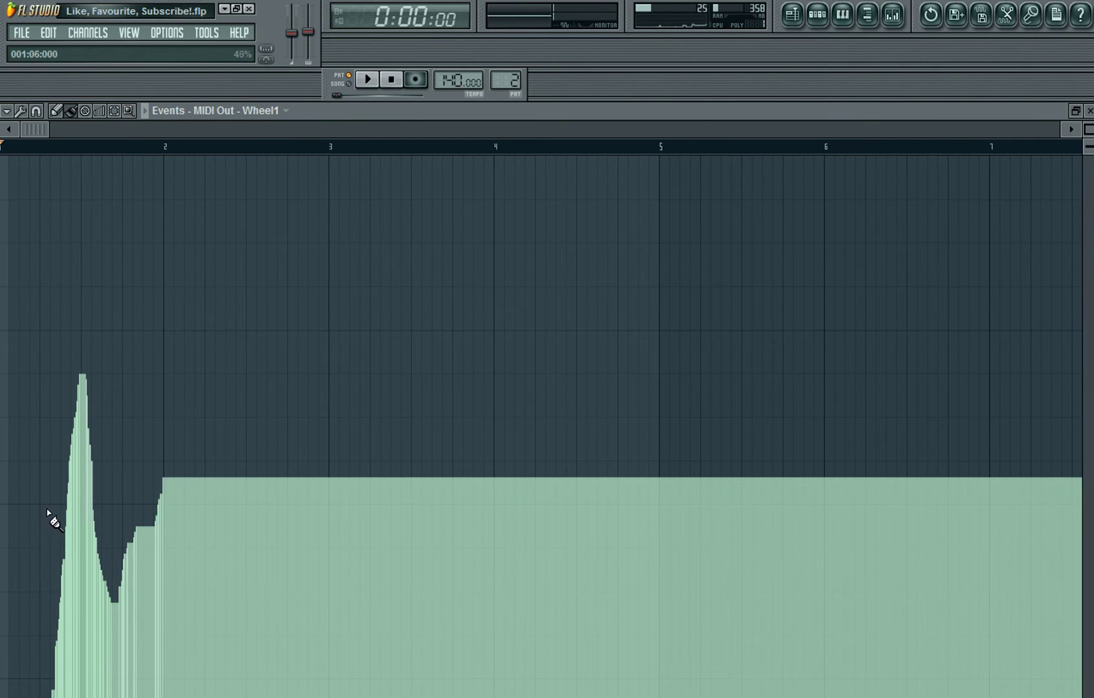
Redraw the start of the Wheel1 curve as an earlier, gradual rise in bar 1, and play the pattern back.
mouse_move(15, 692)
mouse_down()
mouse_move(39, 476)
mouse_move(65, 387)
mouse_move(94, 388)
mouse_up()
click(366, 79)
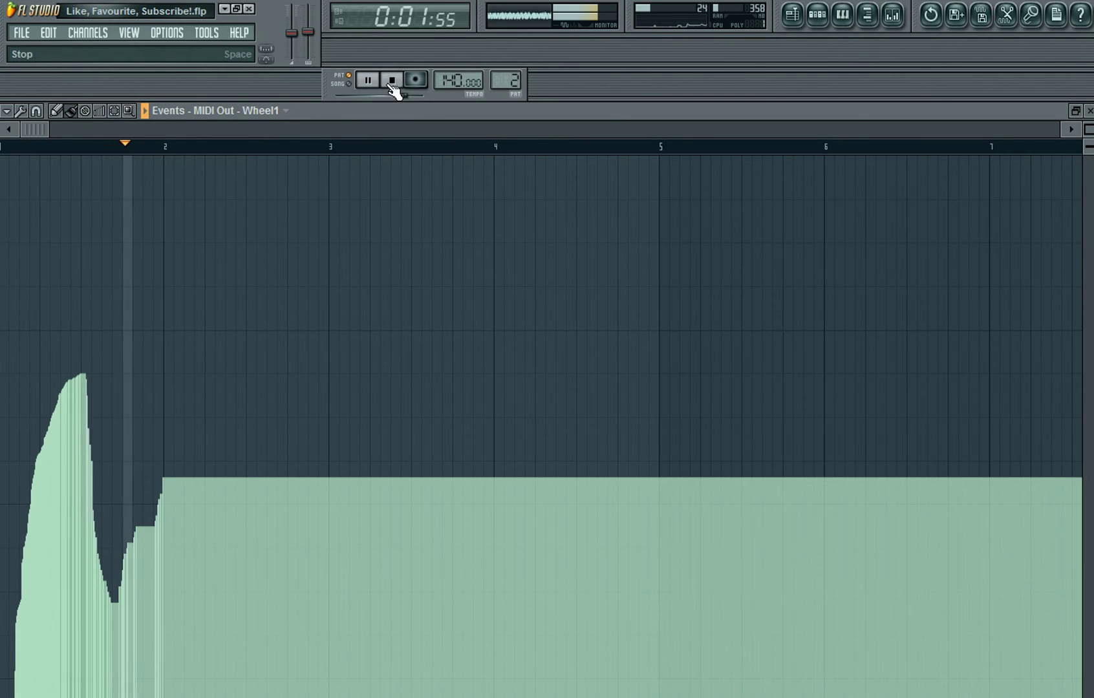
click(392, 80)
Redraw the Wheel1 automation as a high start falling steadily to just past bar 2, and audition the sweep.
mouse_move(8, 237)
mouse_down()
mouse_move(56, 290)
mouse_move(171, 547)
mouse_move(185, 625)
mouse_up()
click(367, 79)
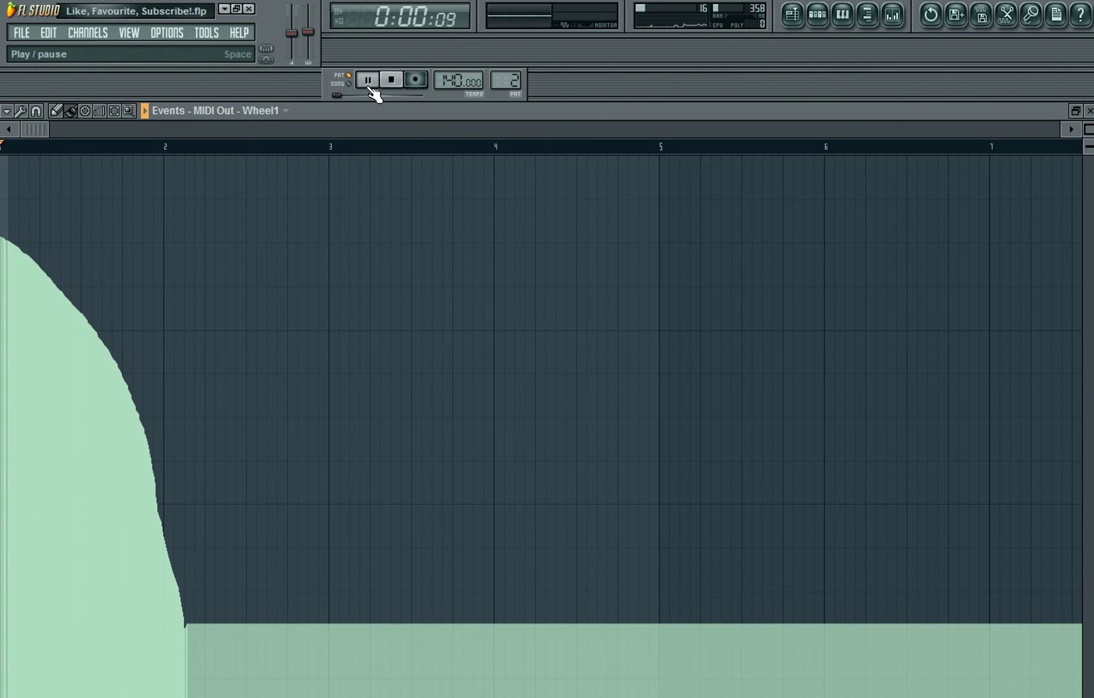
click(391, 81)
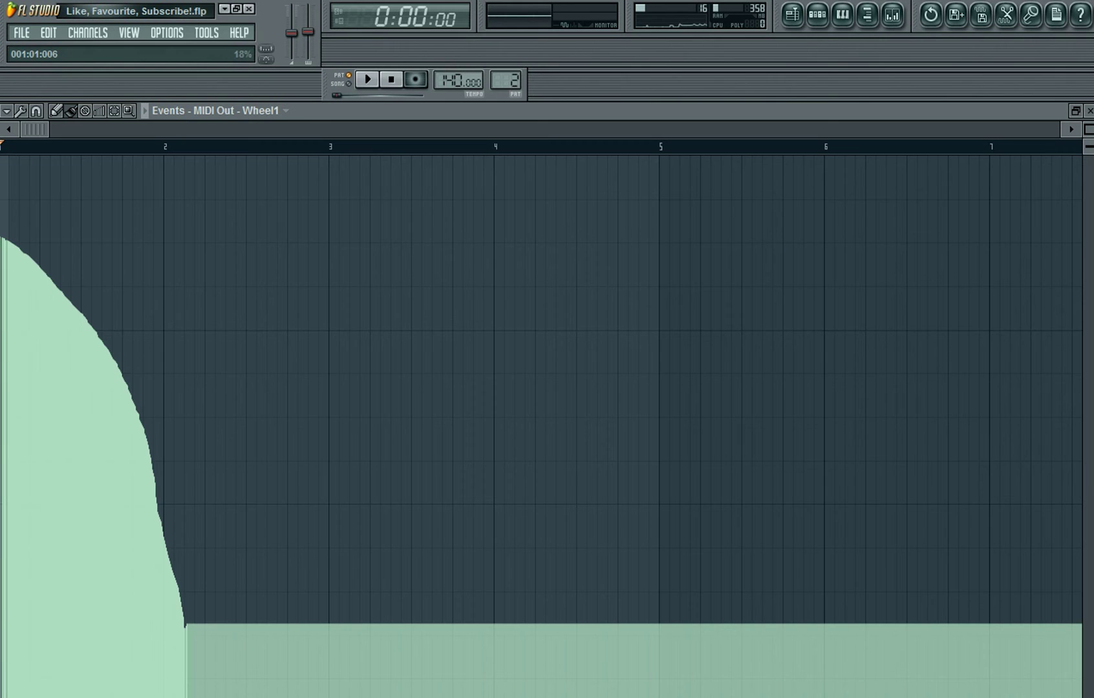
Start redrawing the Wheel1 curve's beginning lower, close the event editor, and check the performer curve in Massive.
mouse_move(7, 618)
mouse_down()
mouse_move(12, 513)
mouse_move(39, 472)
mouse_up()
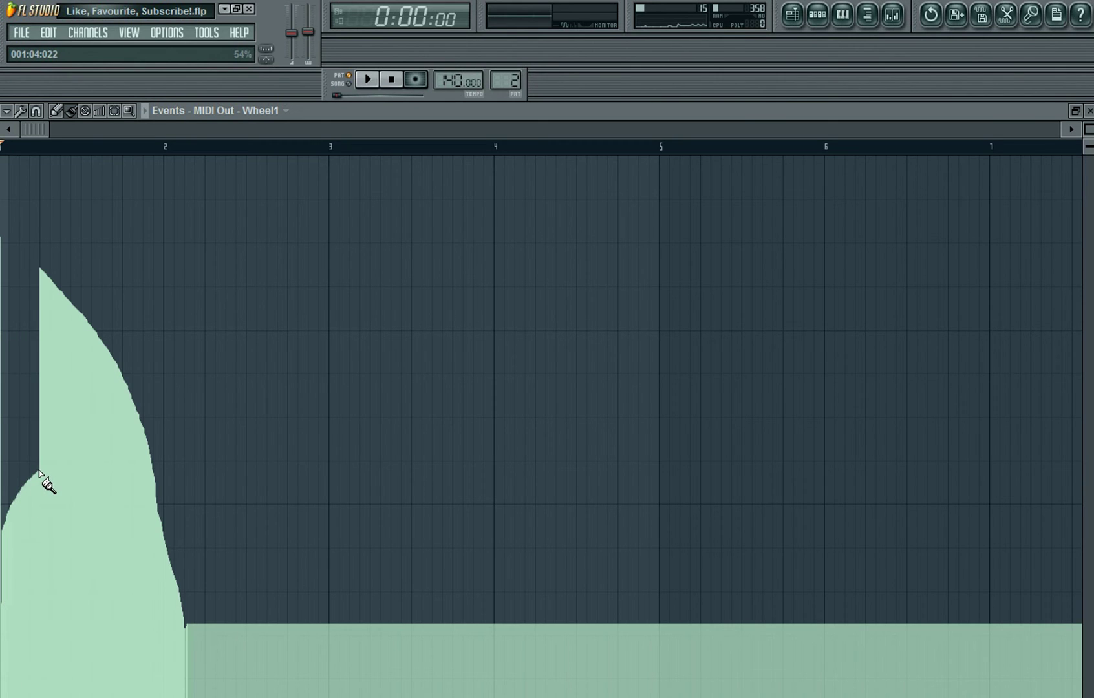
click(1090, 111)
click(129, 278)
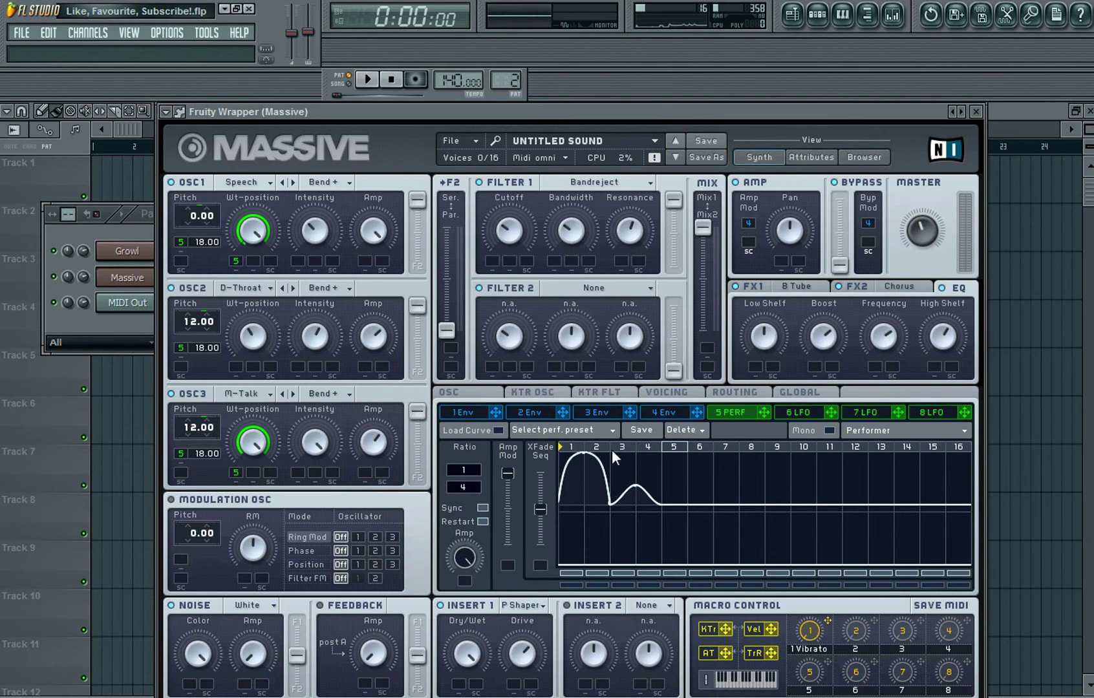
click(977, 111)
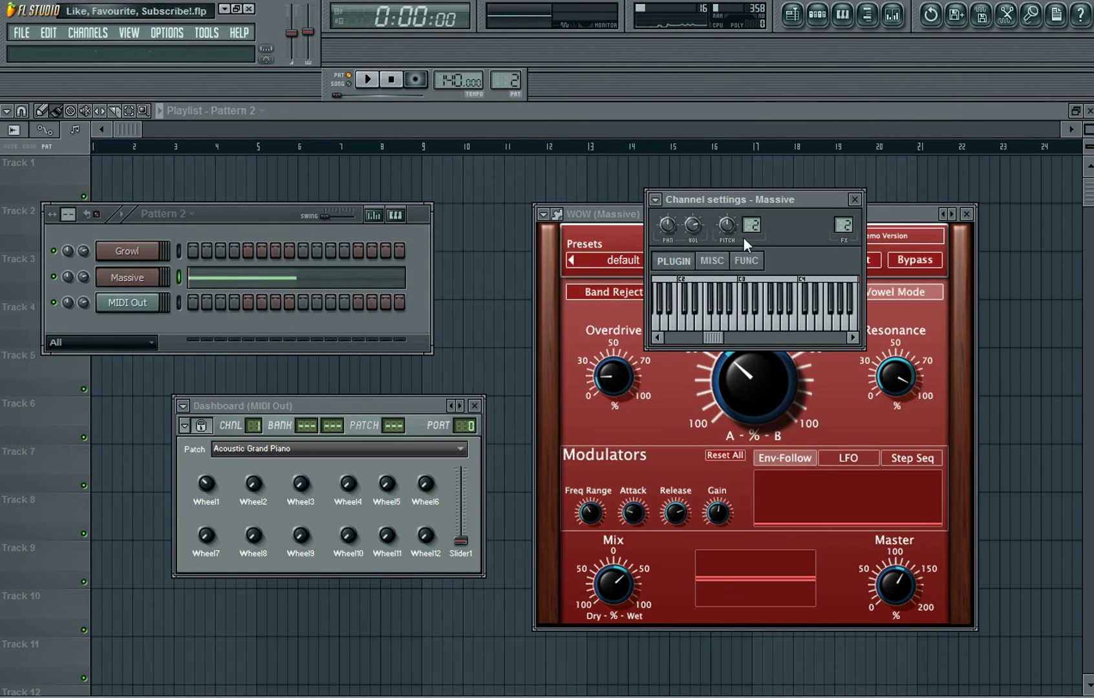
drag(247, 225, 265, 217)
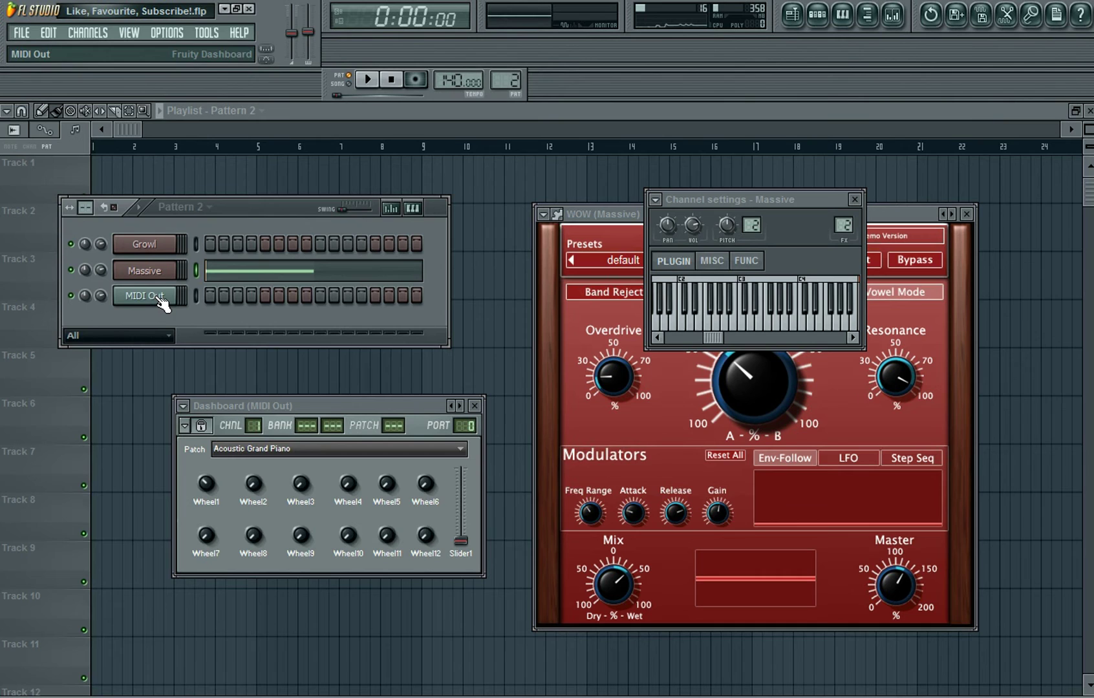
Reopen Wheel1's events, redraw bar 1 as a tall hump followed by a smaller one like Massive's performer curve, and play it.
right_click(210, 488)
click(242, 532)
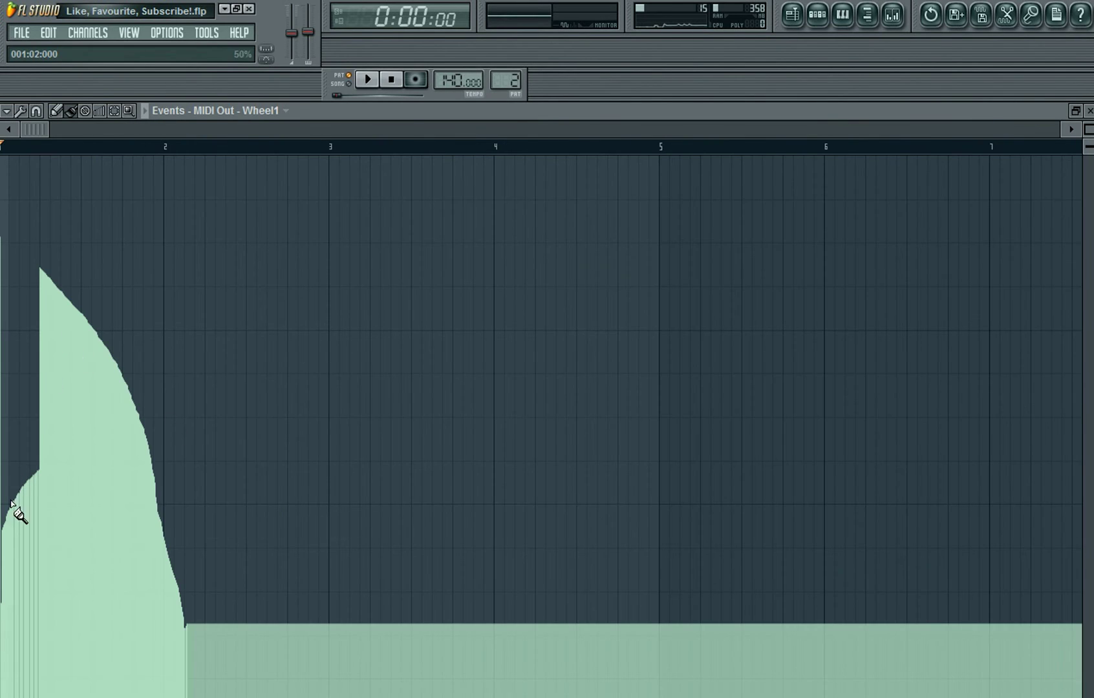
drag(1, 523, 2, 532)
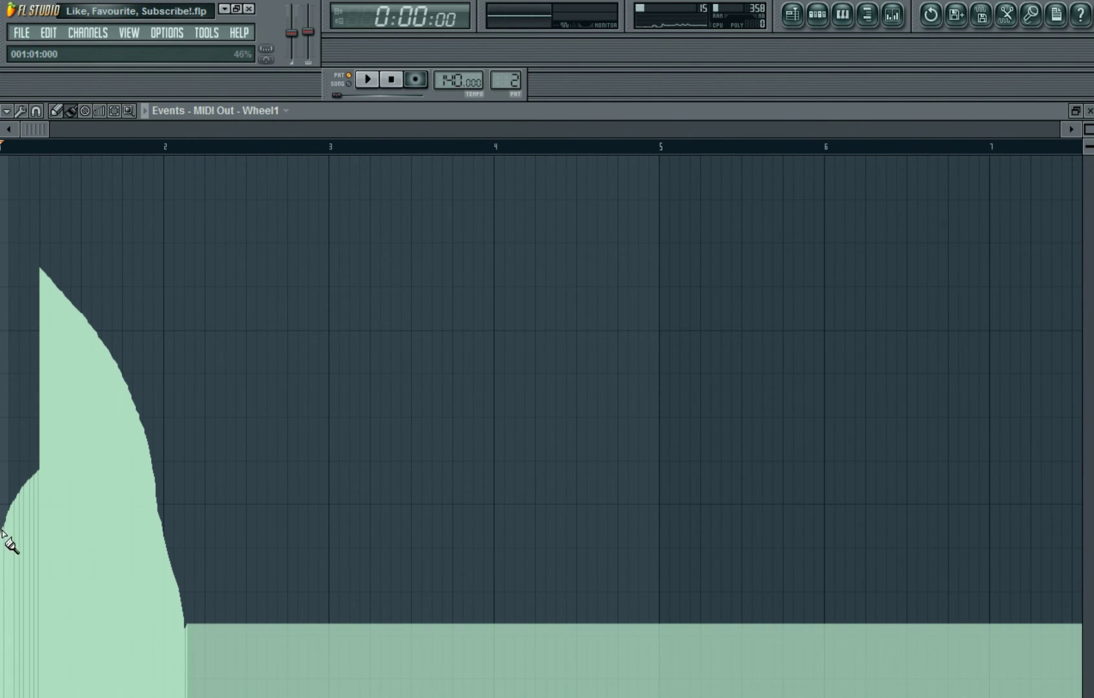
mouse_move(1, 580)
mouse_down()
mouse_move(32, 497)
mouse_move(45, 495)
mouse_move(82, 569)
mouse_move(106, 664)
mouse_move(139, 640)
mouse_move(191, 677)
mouse_move(101, 661)
mouse_up()
mouse_move(82, 601)
mouse_down()
mouse_move(88, 654)
mouse_move(112, 617)
mouse_move(154, 640)
mouse_move(127, 643)
mouse_move(123, 614)
mouse_up()
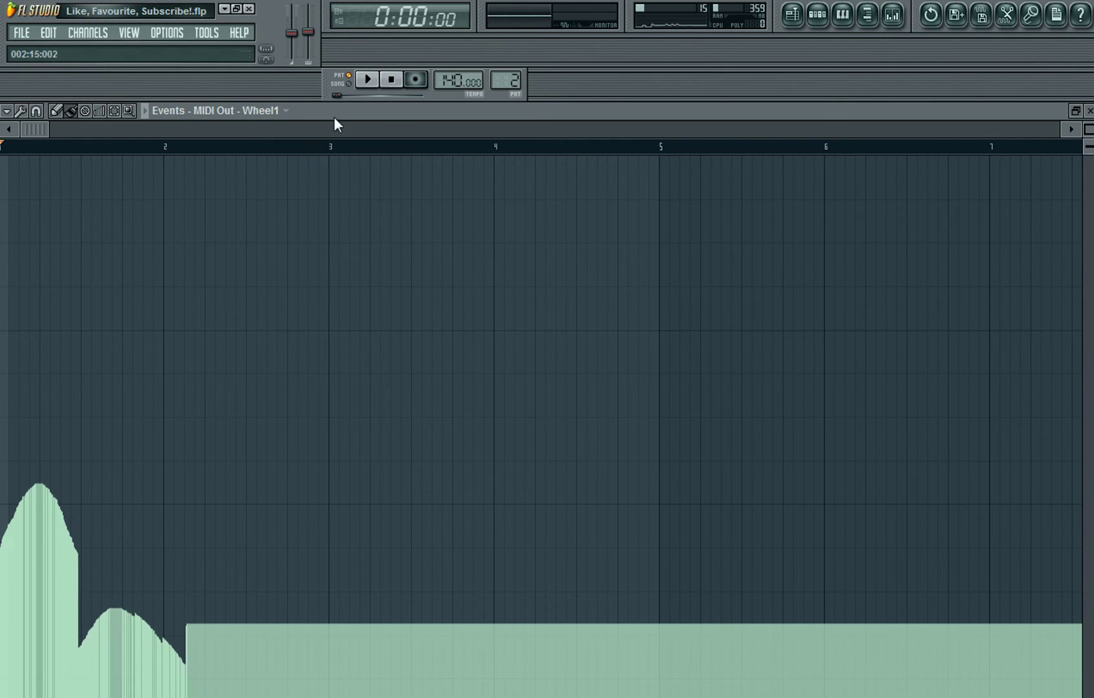
click(380, 80)
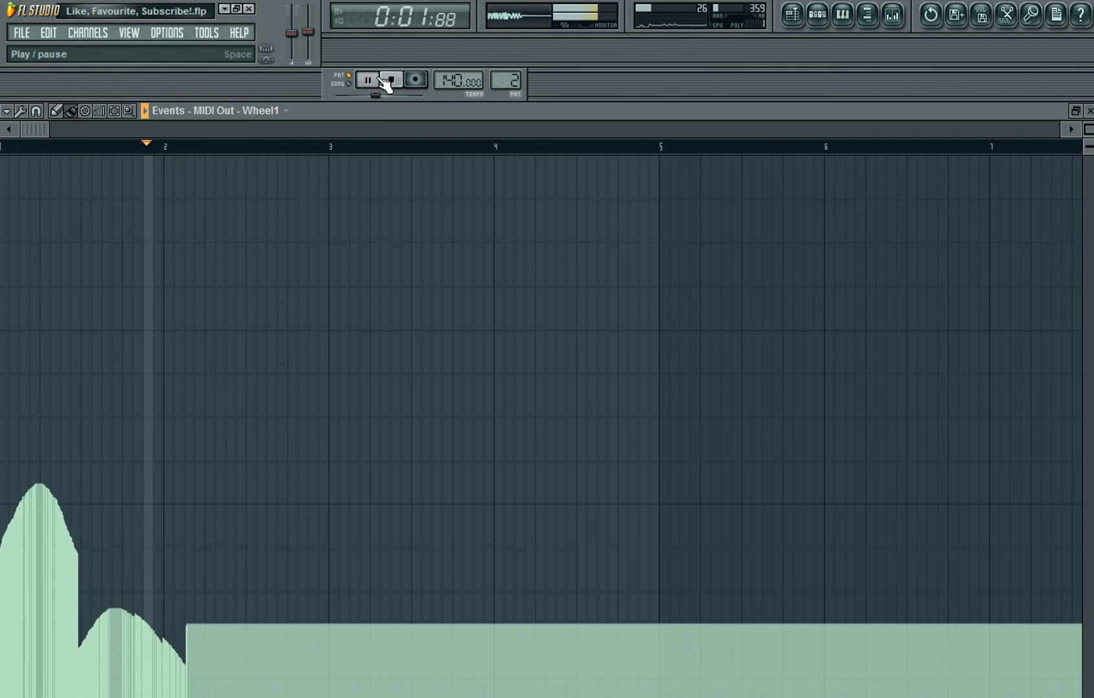
click(390, 81)
Raise the first hump of the Wheel1 curve much higher, lower the second towards the bottom, and play the result.
mouse_move(3, 534)
mouse_down()
mouse_move(22, 420)
mouse_move(61, 381)
mouse_move(83, 411)
mouse_up()
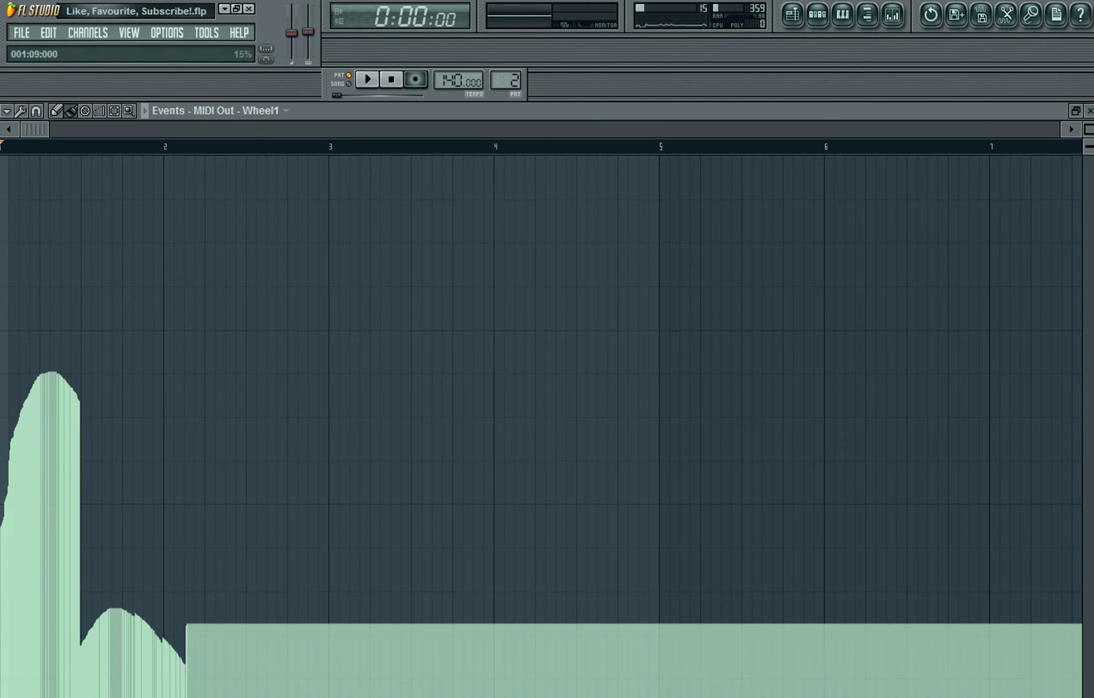
mouse_move(69, 697)
mouse_down()
mouse_move(138, 685)
mouse_move(167, 697)
mouse_up()
mouse_move(2, 331)
mouse_down()
mouse_move(66, 259)
mouse_move(79, 262)
mouse_up()
click(372, 90)
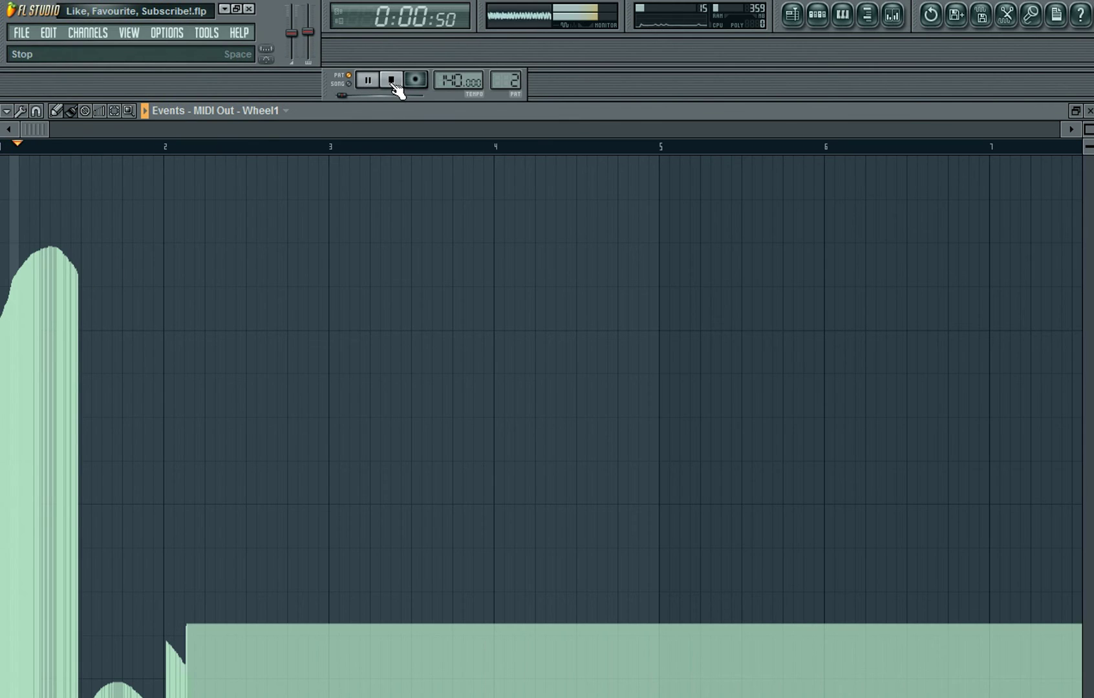
click(392, 81)
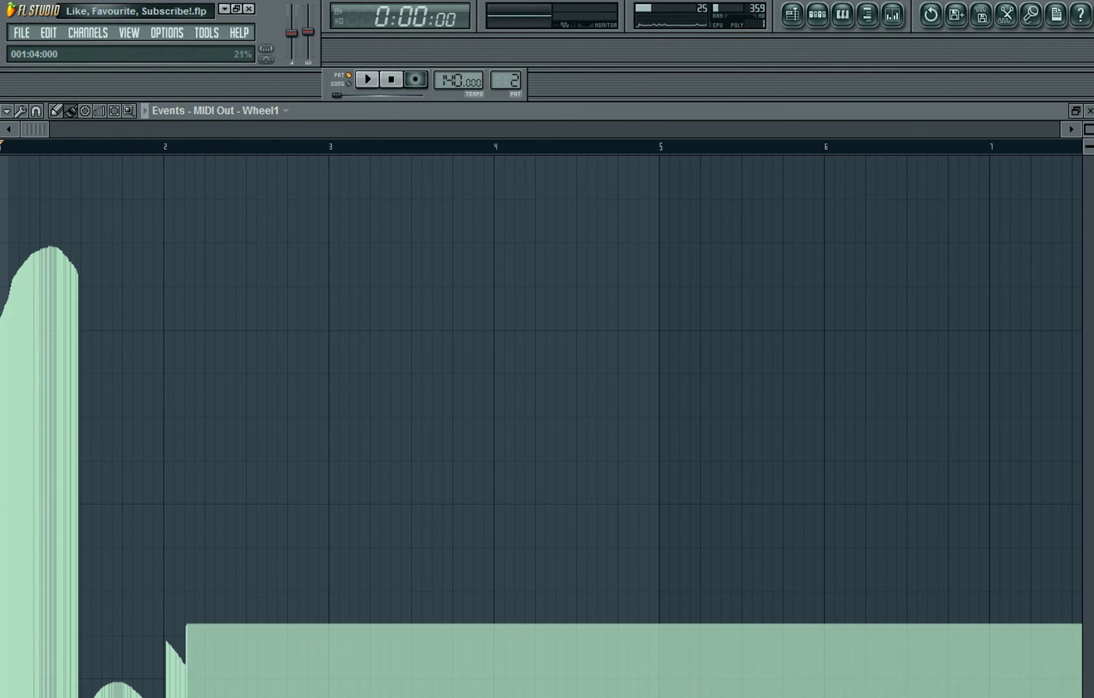
click(1089, 111)
drag(831, 208, 430, 192)
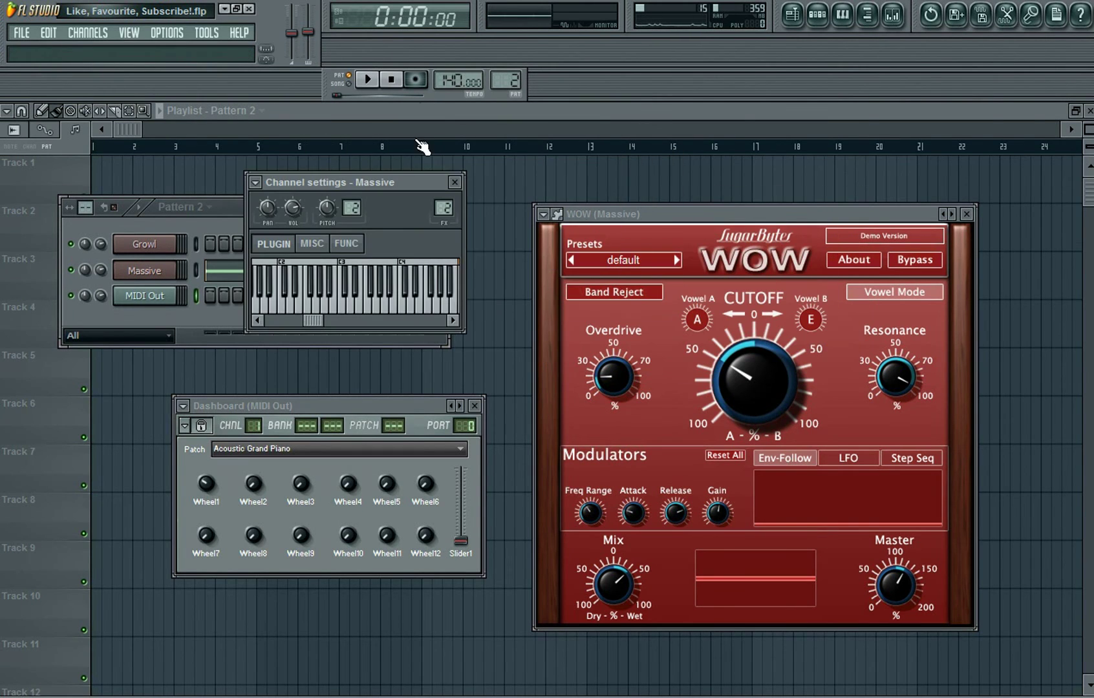
click(368, 78)
click(391, 79)
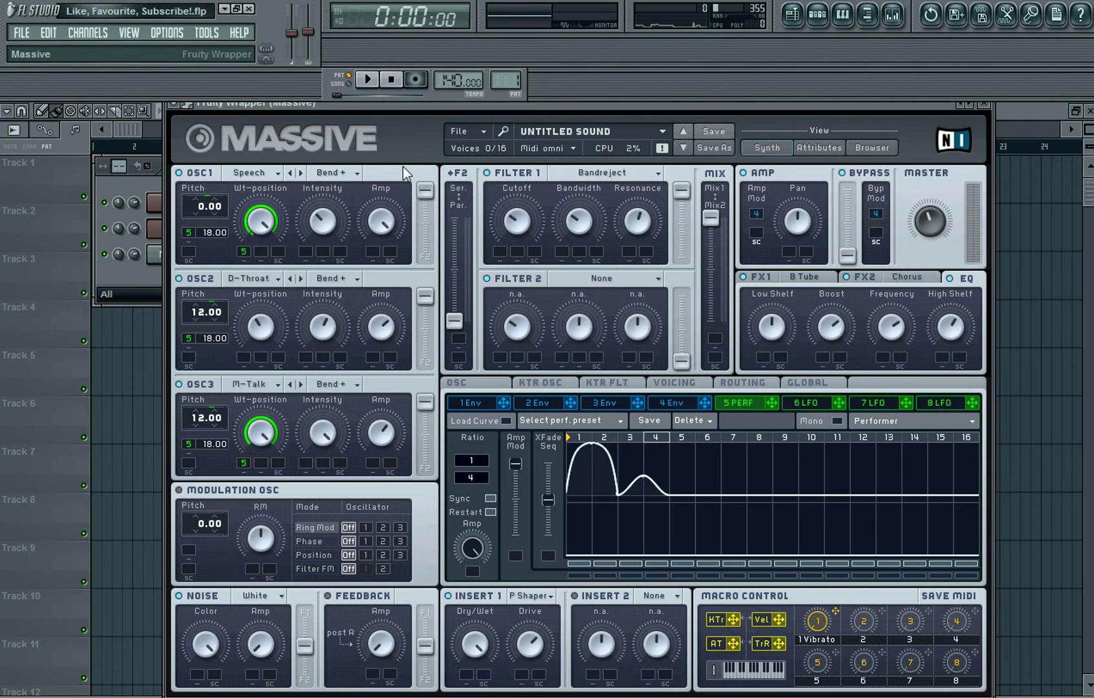
Review OSC2's wavetable list in Massive, keep Deep Throat selected, and close the synth.
mouse_move(433, 102)
mouse_down()
mouse_move(444, 104)
mouse_move(417, 100)
mouse_up()
click(267, 276)
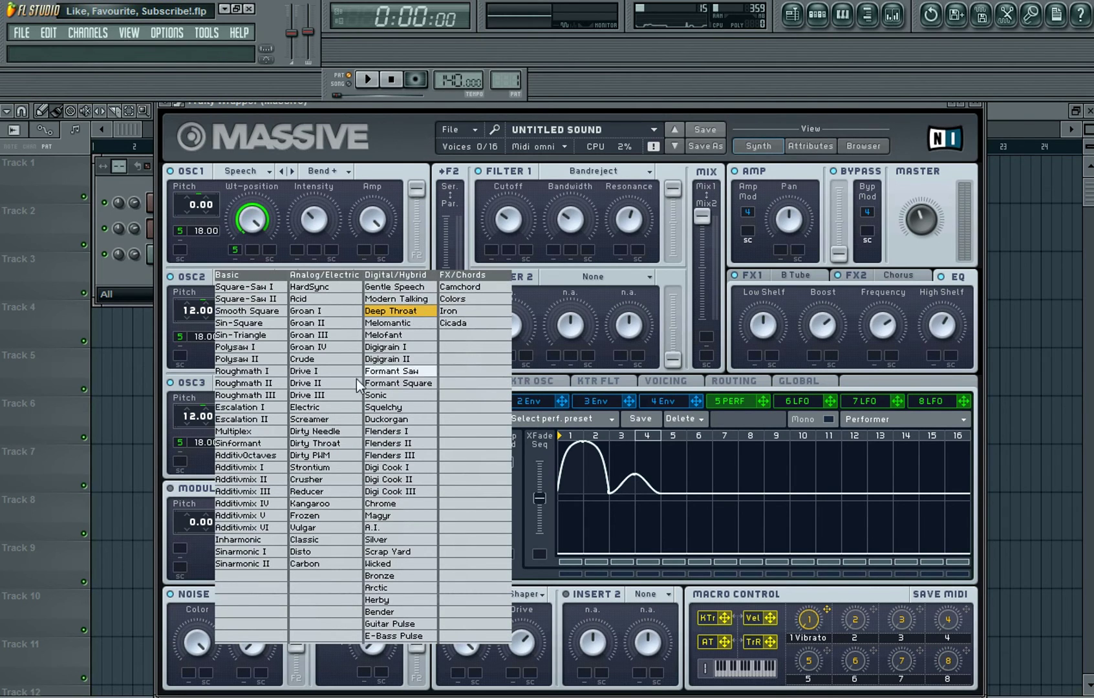
click(406, 311)
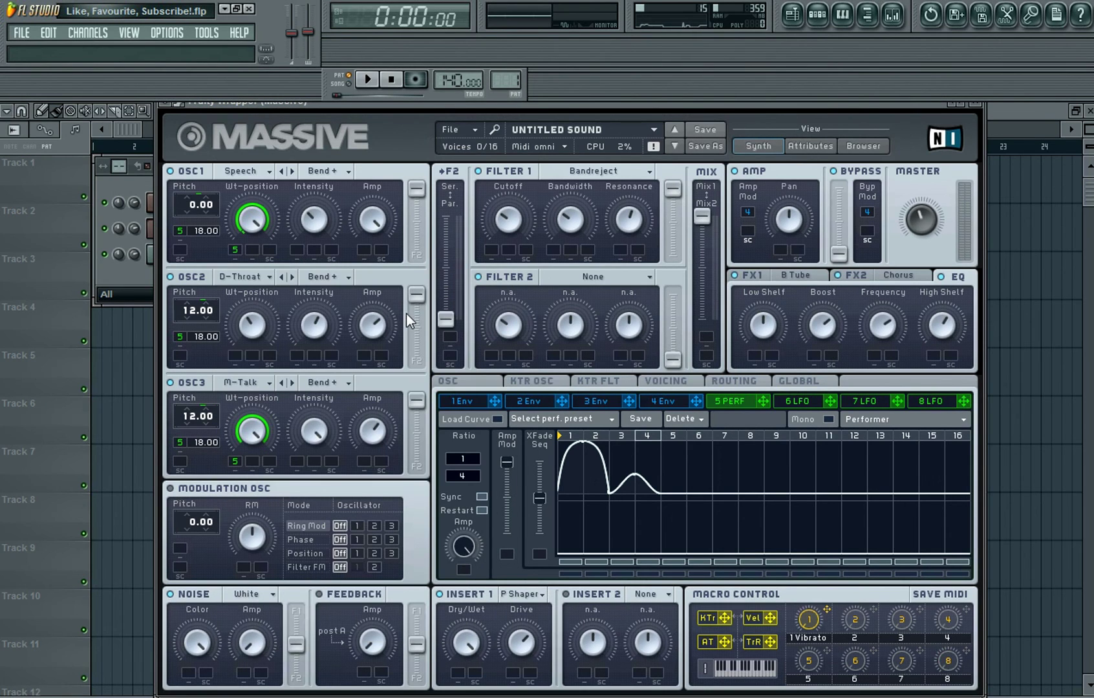
click(981, 107)
Audition a few notes on the unrouted Massive channel from its settings window, and assign the channel to a mixer track.
drag(409, 187, 679, 260)
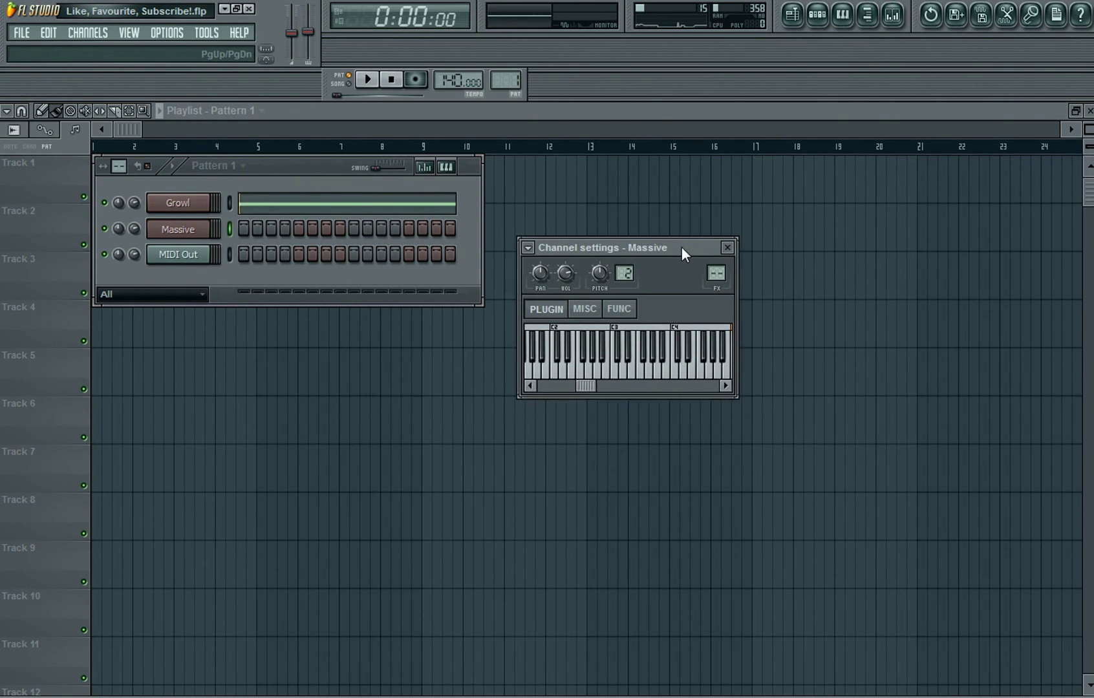
click(572, 367)
click(594, 375)
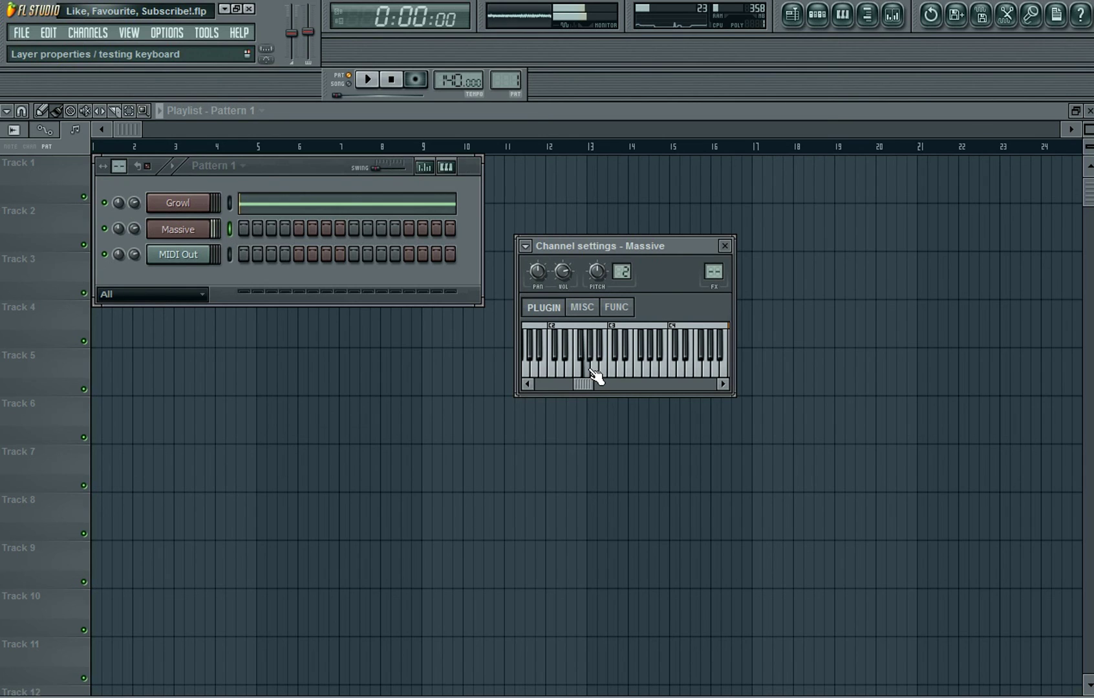
click(566, 374)
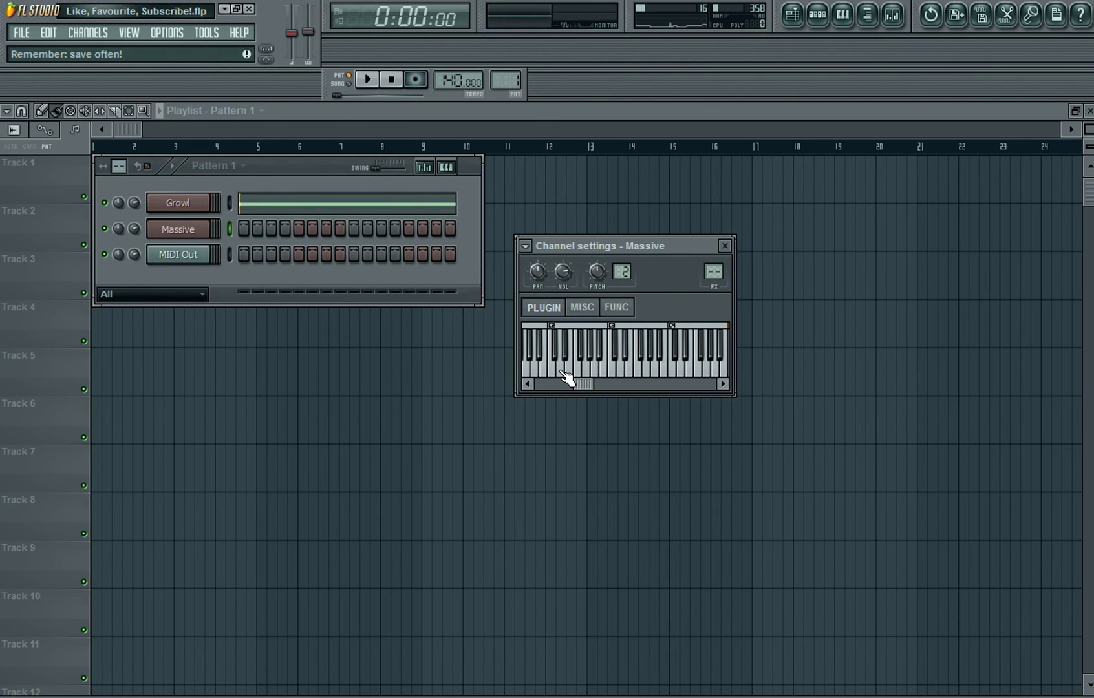
drag(714, 273, 714, 260)
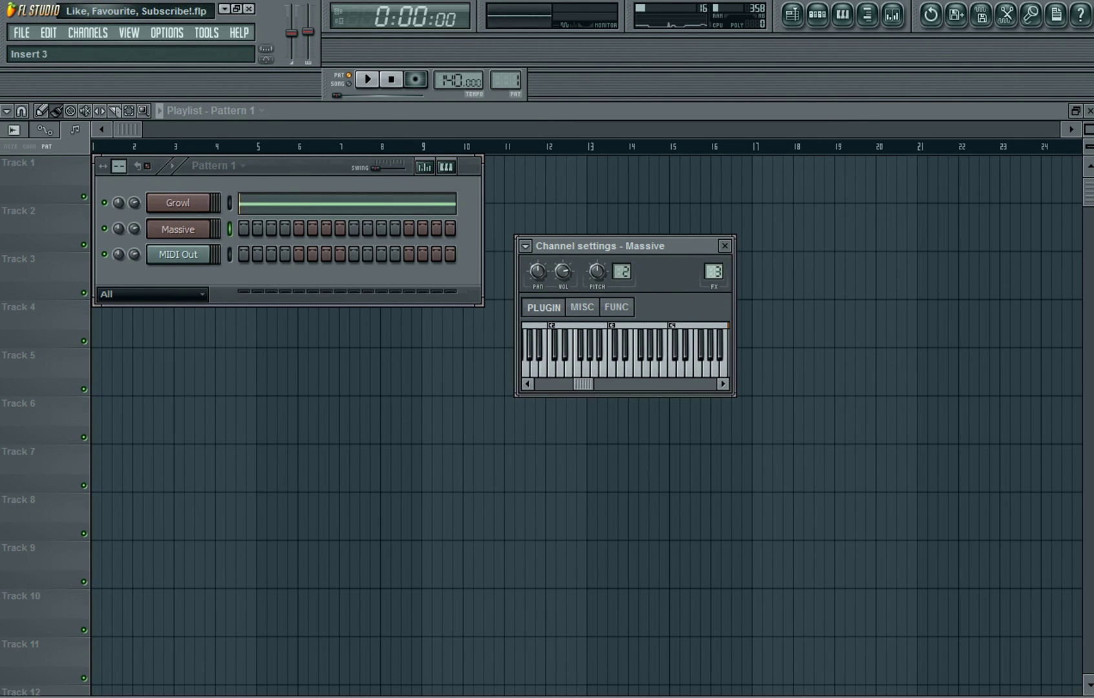
In the Massive mixer track's Parametric EQ 2, soften band 7's high-shelf cut near 9353 Hz, adjust bands 6 and 2, and close it.
click(892, 14)
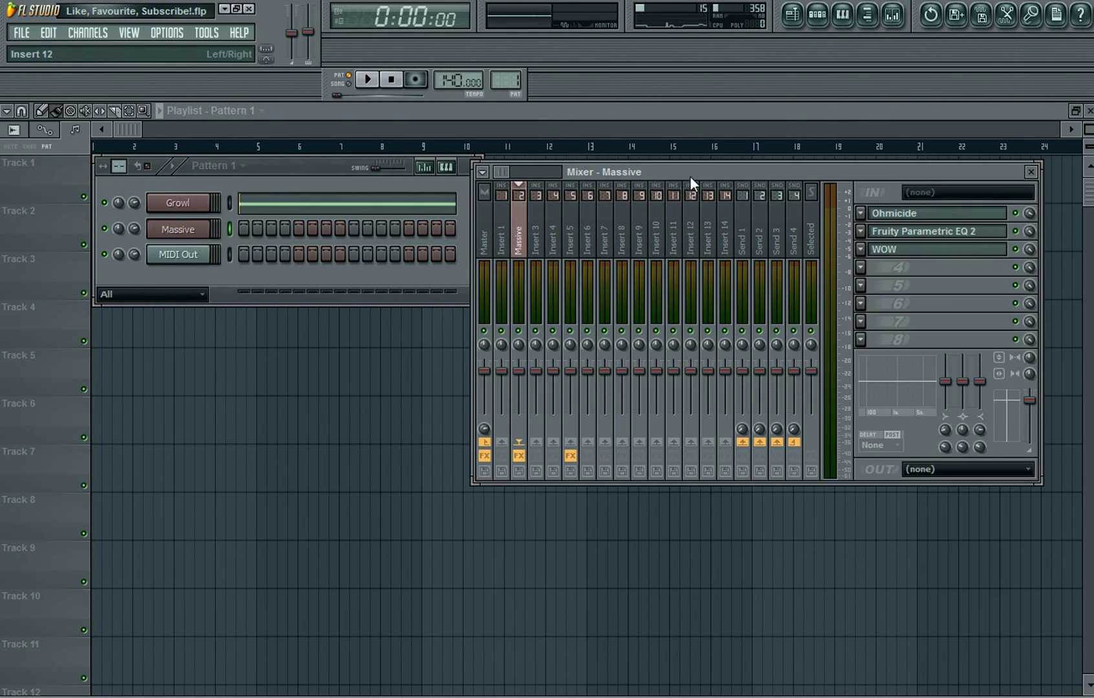
click(969, 249)
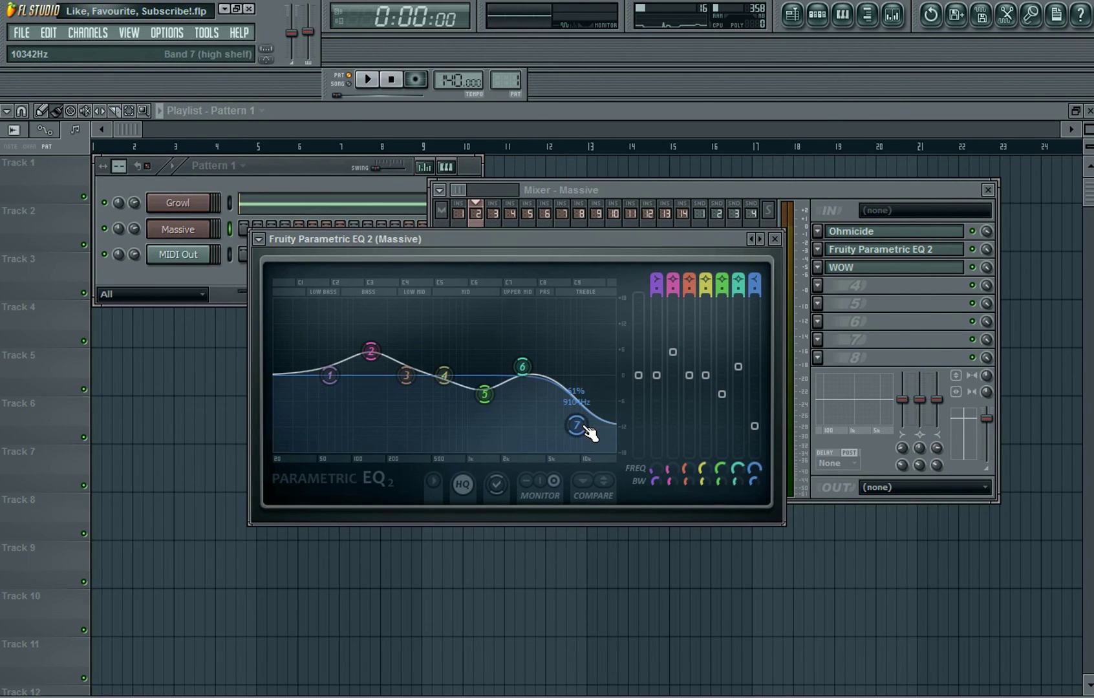
drag(576, 426, 577, 415)
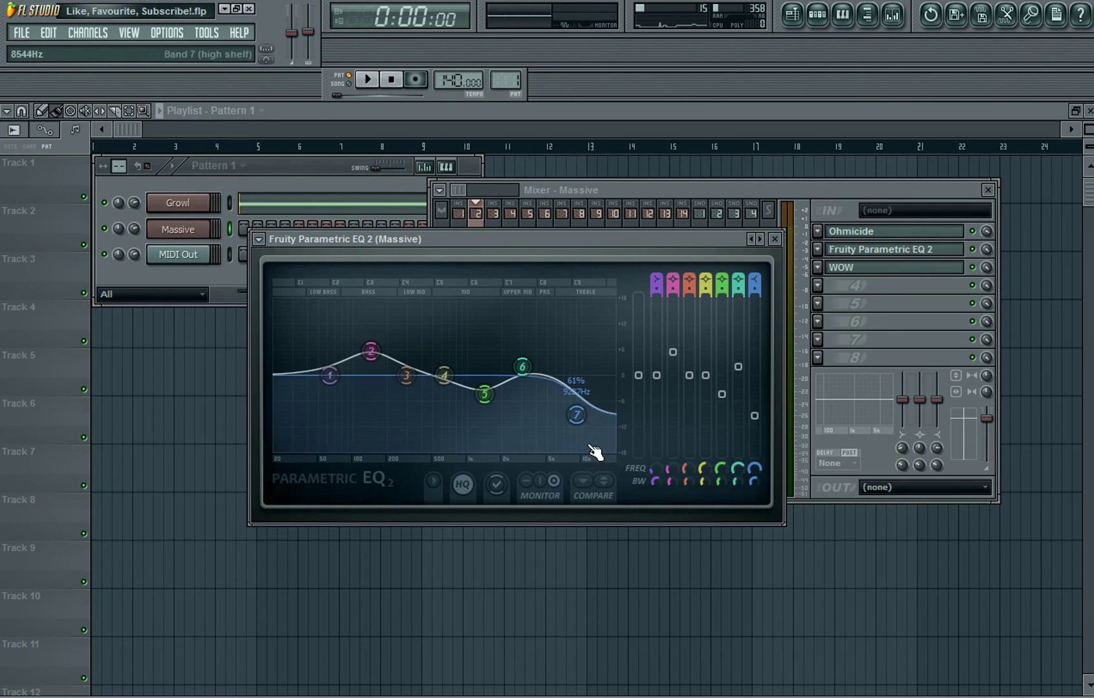
drag(576, 415, 577, 411)
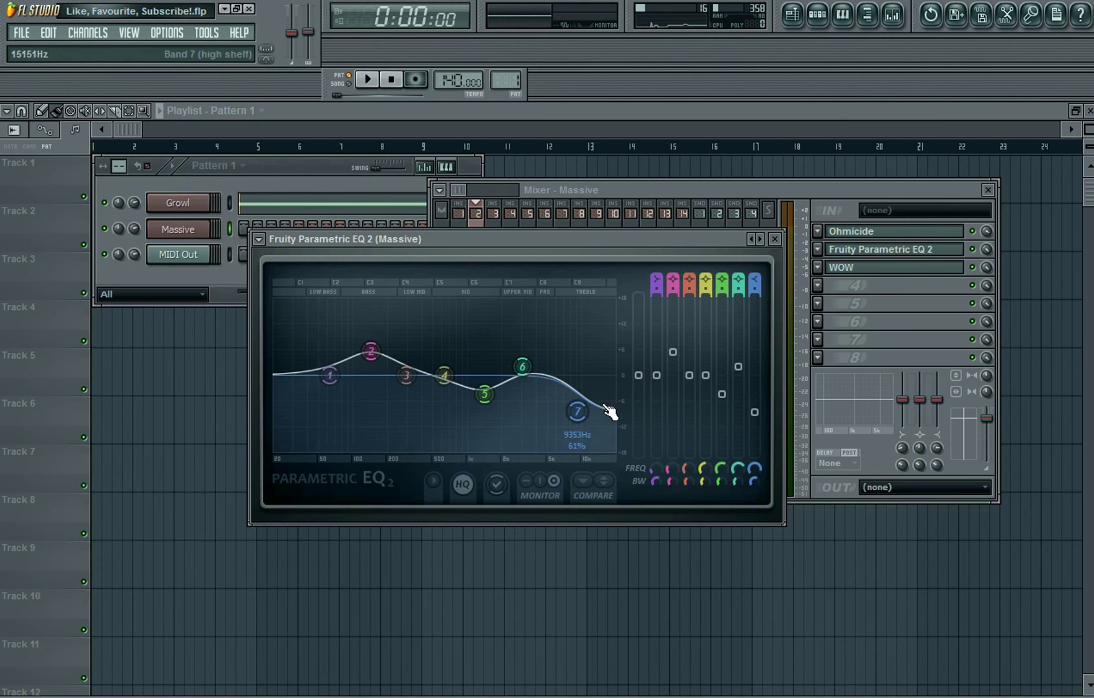
drag(529, 370, 529, 370)
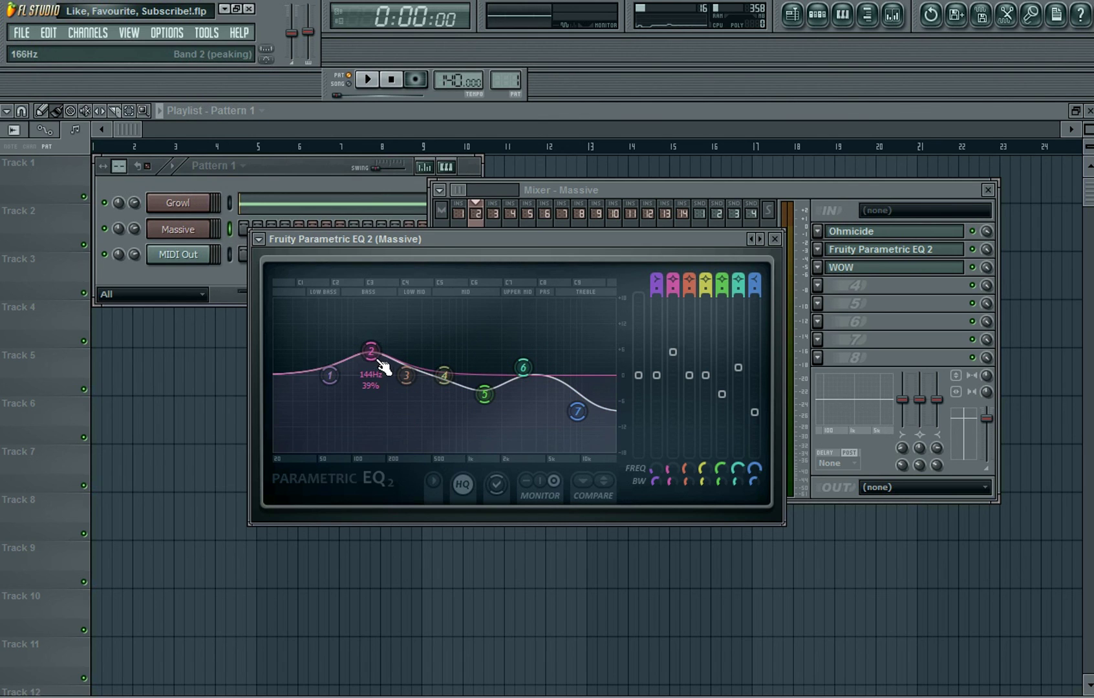
drag(371, 351, 383, 353)
click(785, 240)
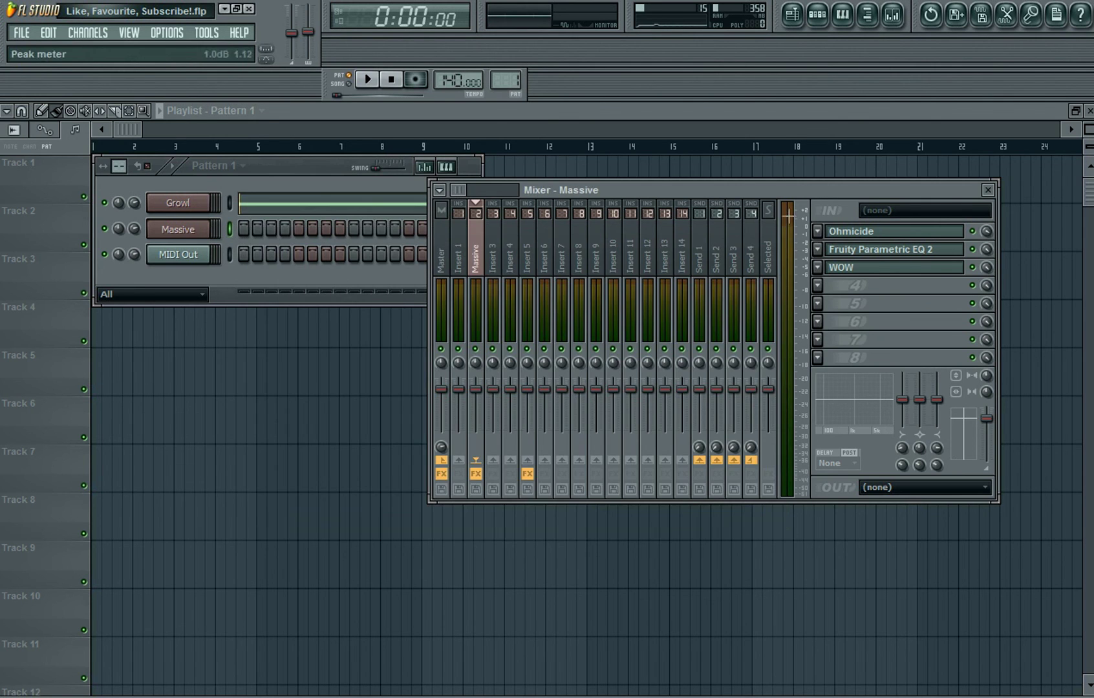
Clear the mixer away, switch to Pattern 2 with the step sequencer shown, and play the finished bass briefly.
drag(799, 191, 862, 221)
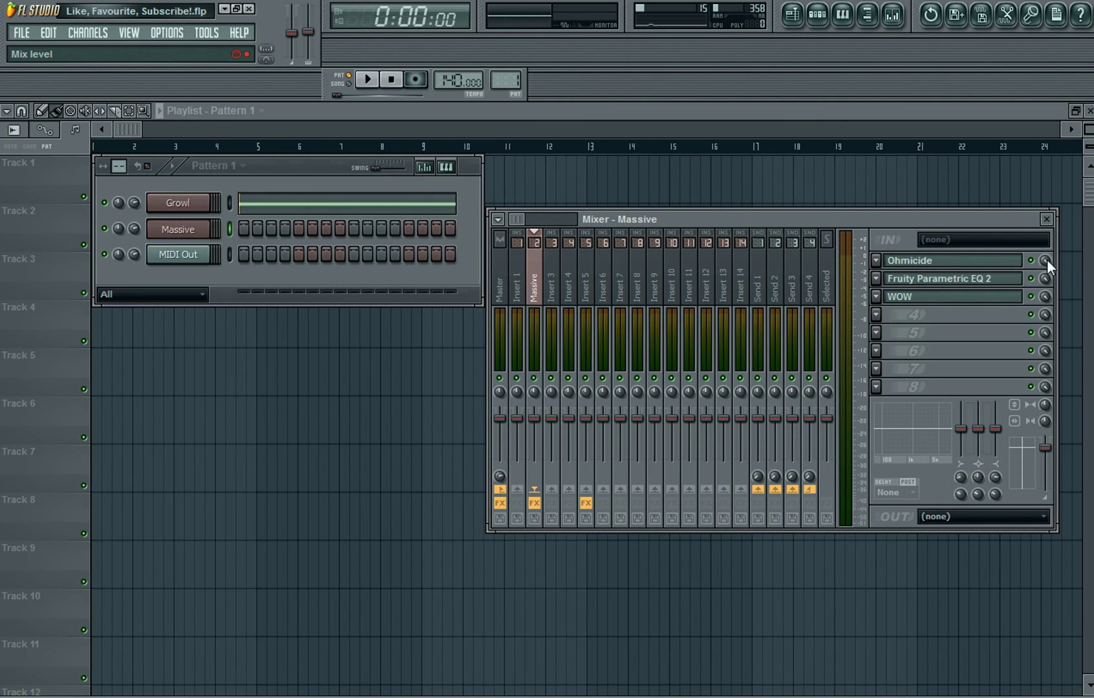
click(284, 161)
key(KP_Add)
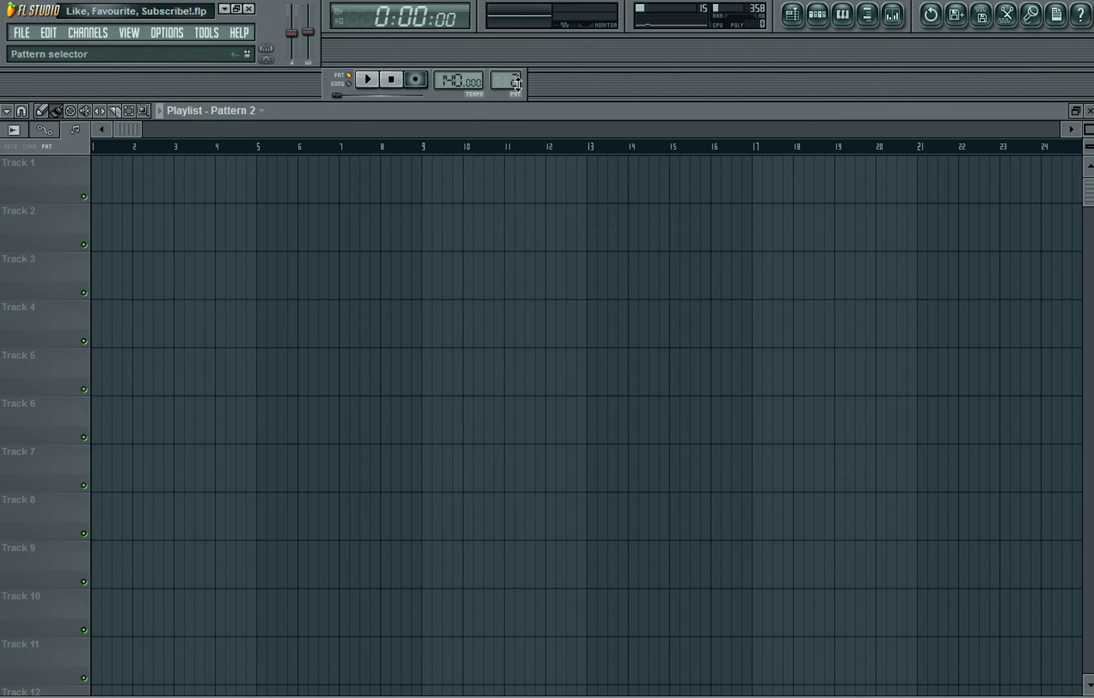
click(817, 14)
click(367, 79)
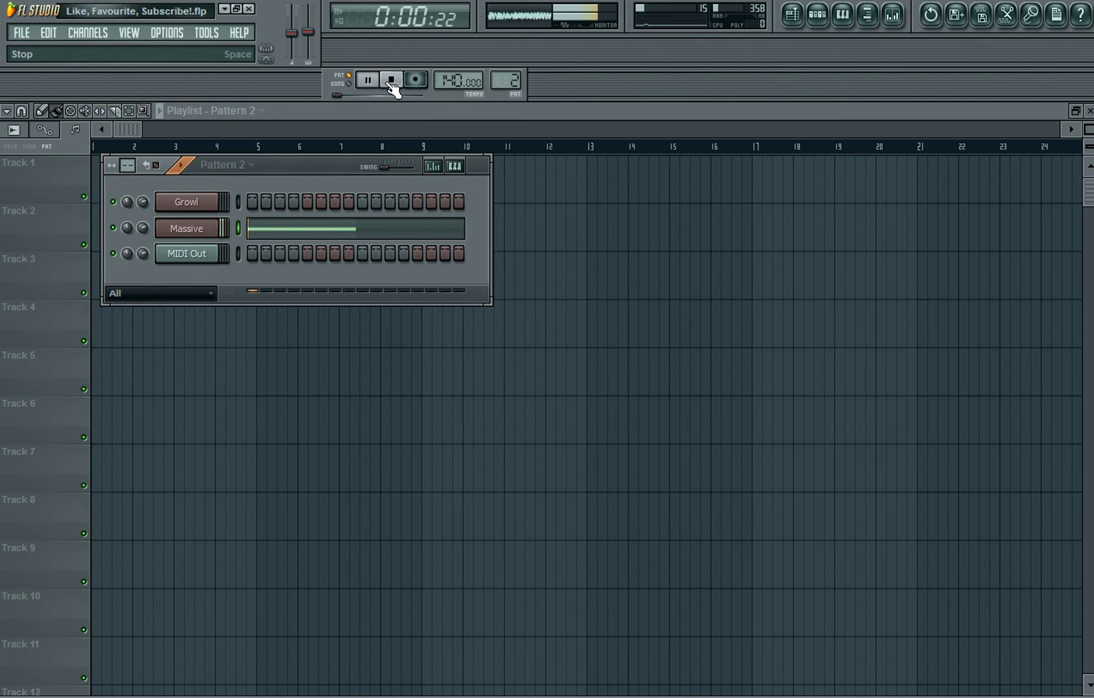
click(391, 80)
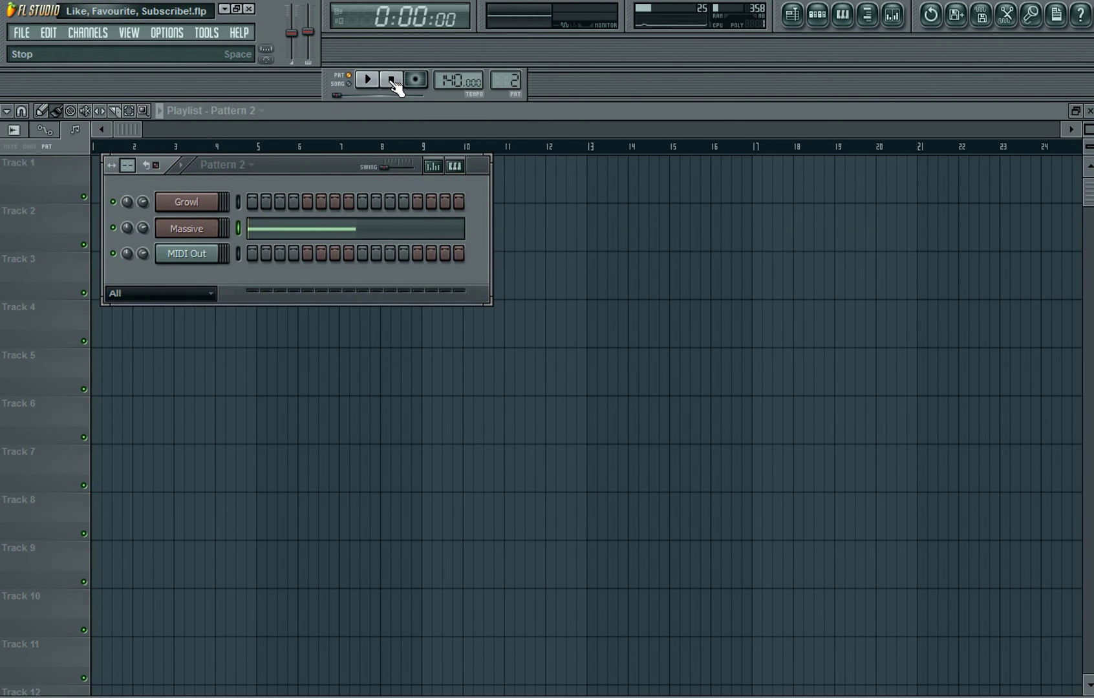